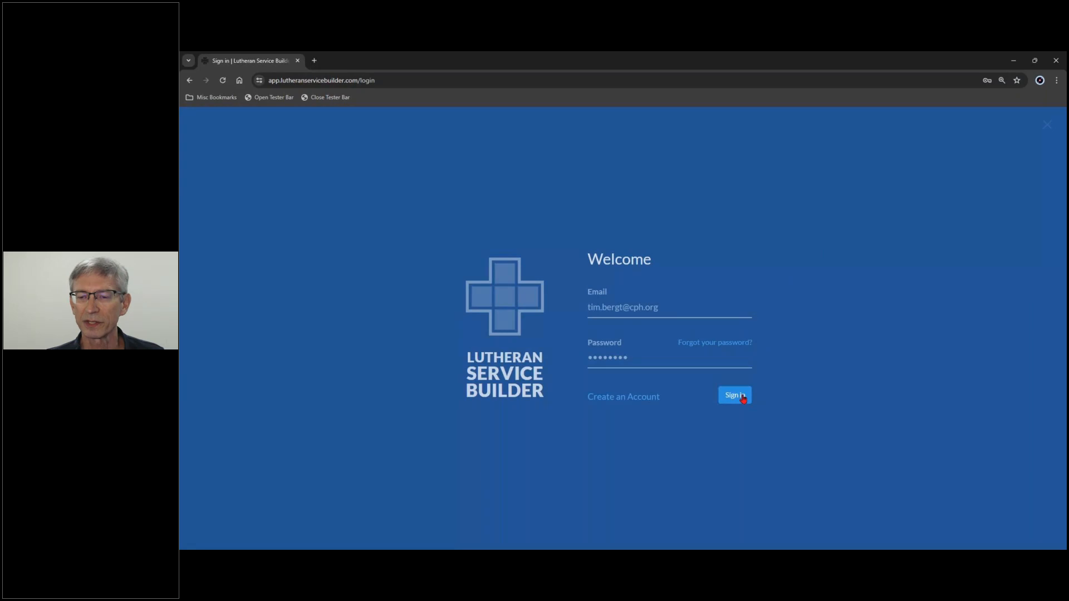
Sign in to Lutheran Service Builder with the account credentials already filled in
{"action": "left_click", "coordinate": [742, 397]}
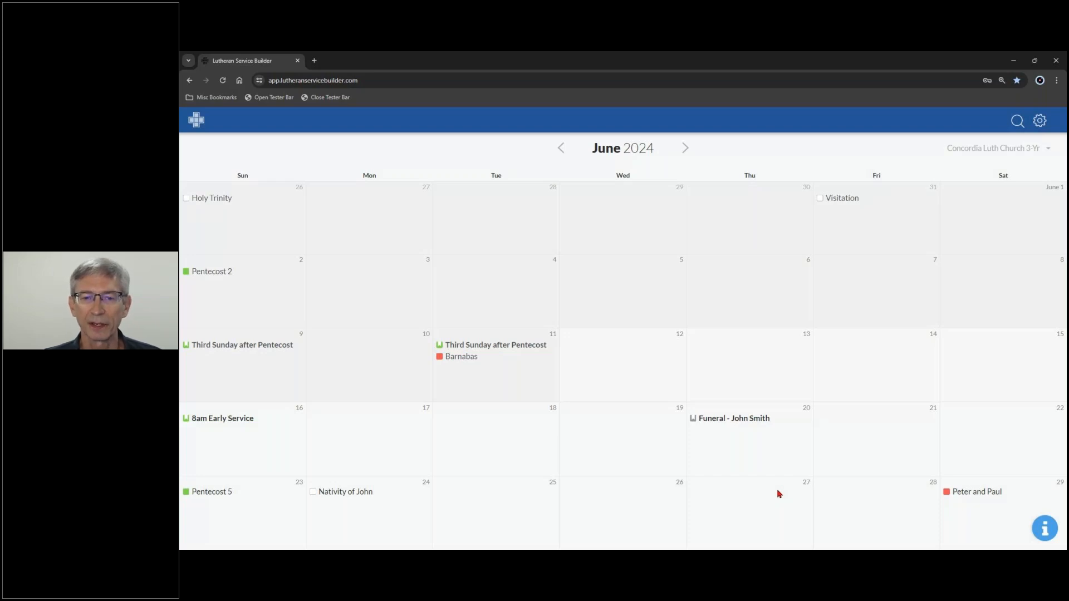
{"action": "left_click_drag", "start_coordinate": [275, 421], "coordinate": [379, 397]}
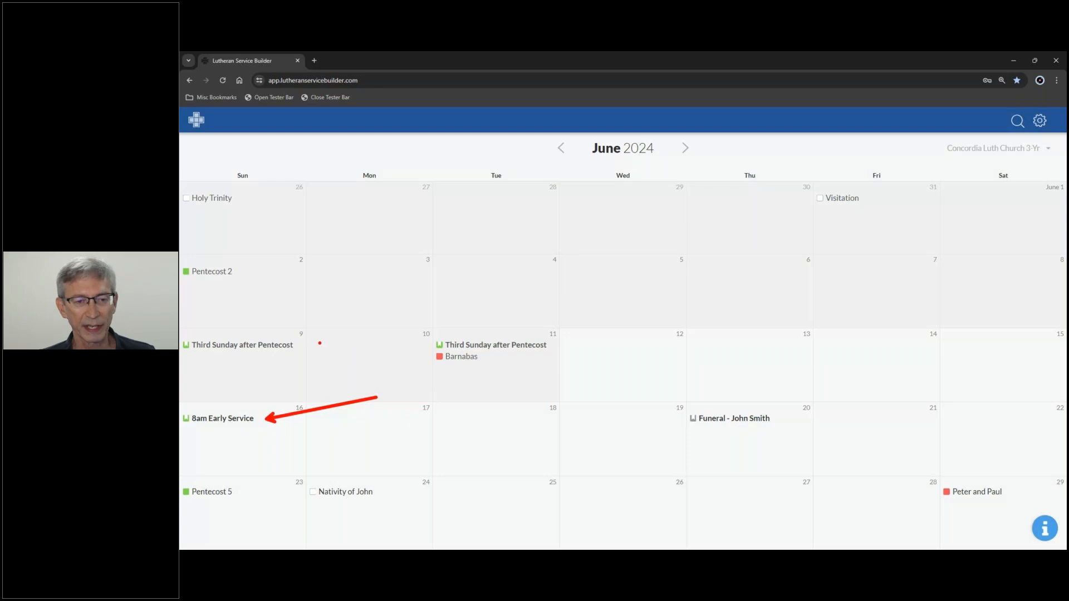
{"action": "left_click_drag", "start_coordinate": [305, 345], "coordinate": [359, 325]}
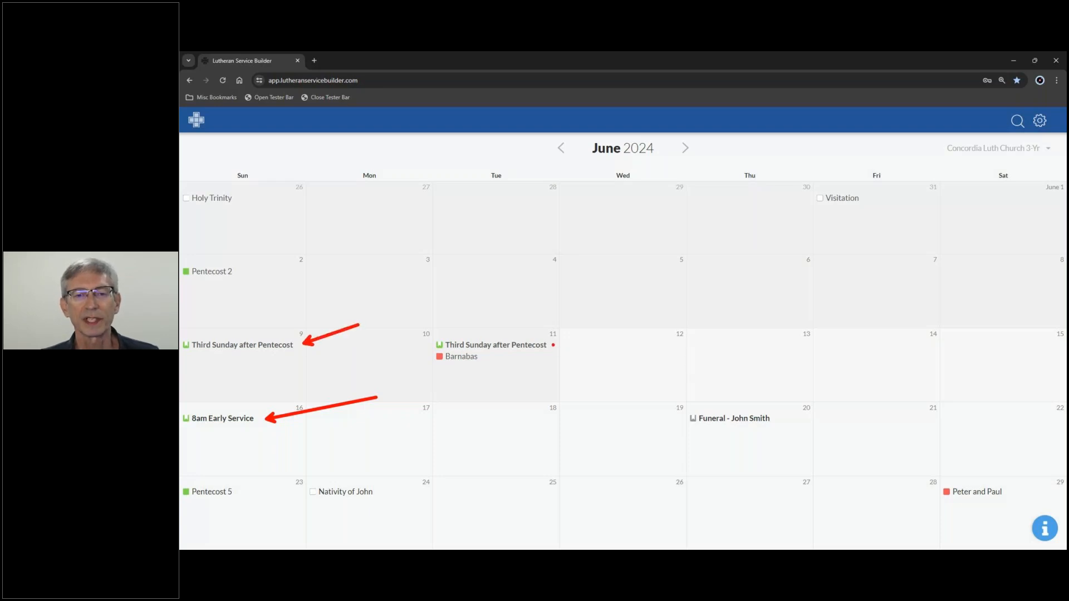
{"action": "left_click_drag", "start_coordinate": [553, 345], "coordinate": [597, 334]}
{"action": "left_click_drag", "start_coordinate": [772, 407], "coordinate": [830, 385]}
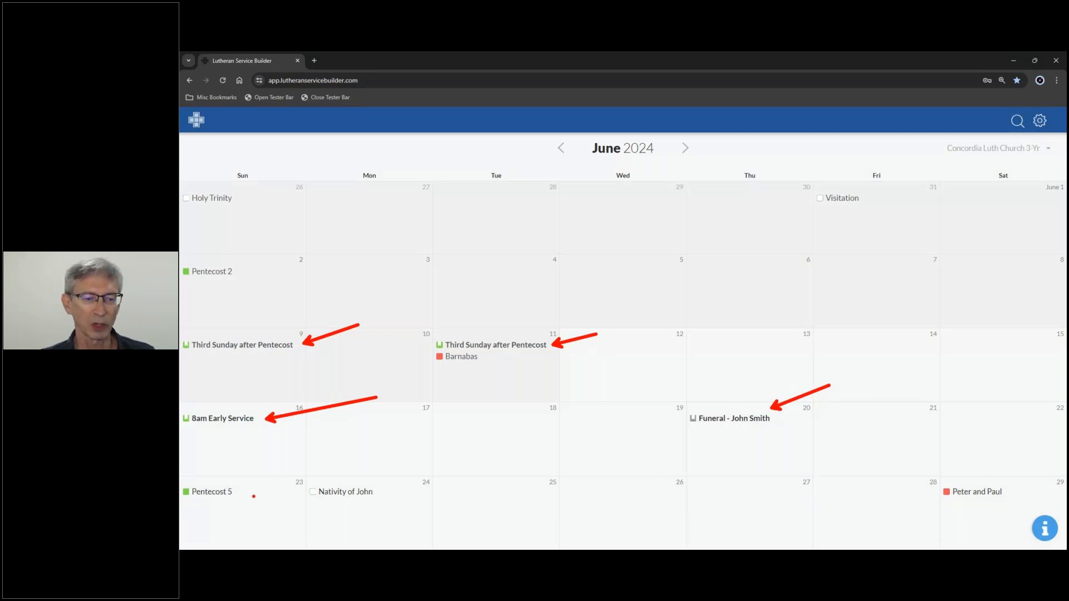
{"action": "left_click_drag", "start_coordinate": [245, 491], "coordinate": [337, 450]}
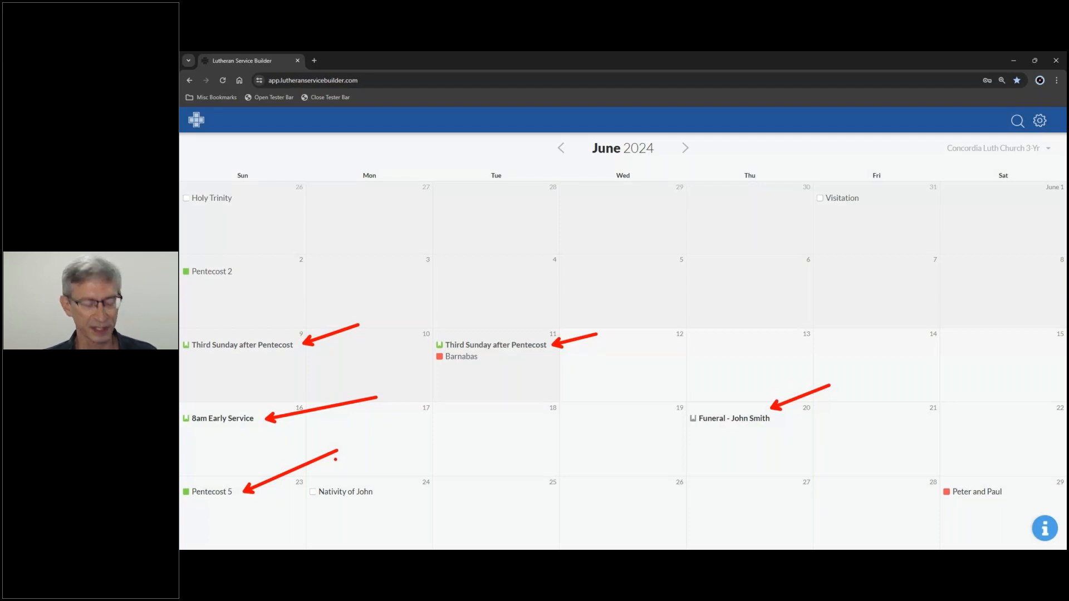
{"action": "key", "text": "Escape"}
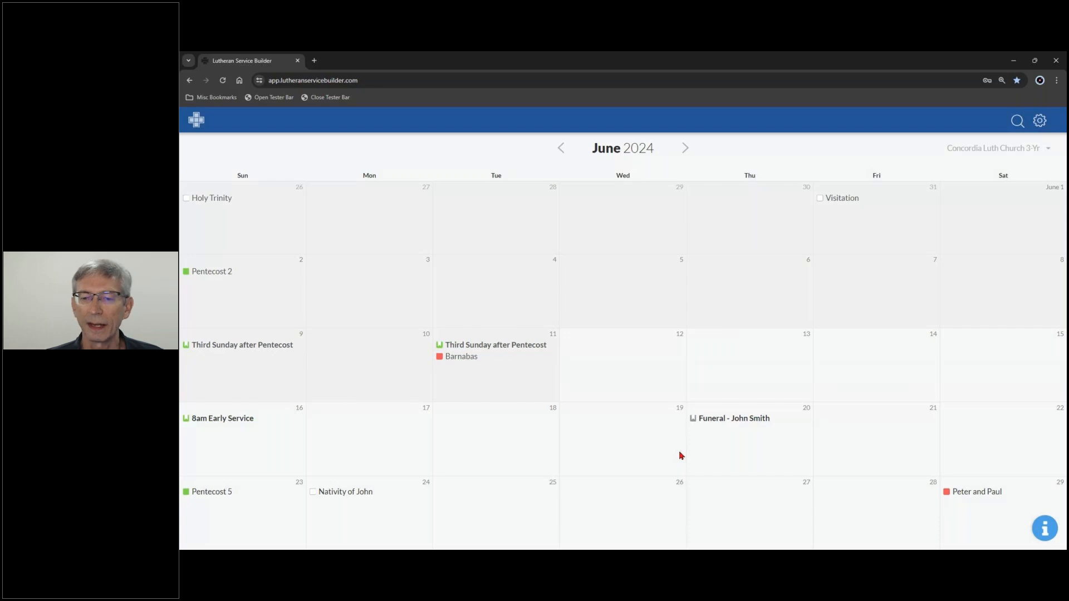
Open the 8am Early Service on June 16, 2024 and review its service plan down to the notes and copy options
{"action": "left_click", "coordinate": [257, 423]}
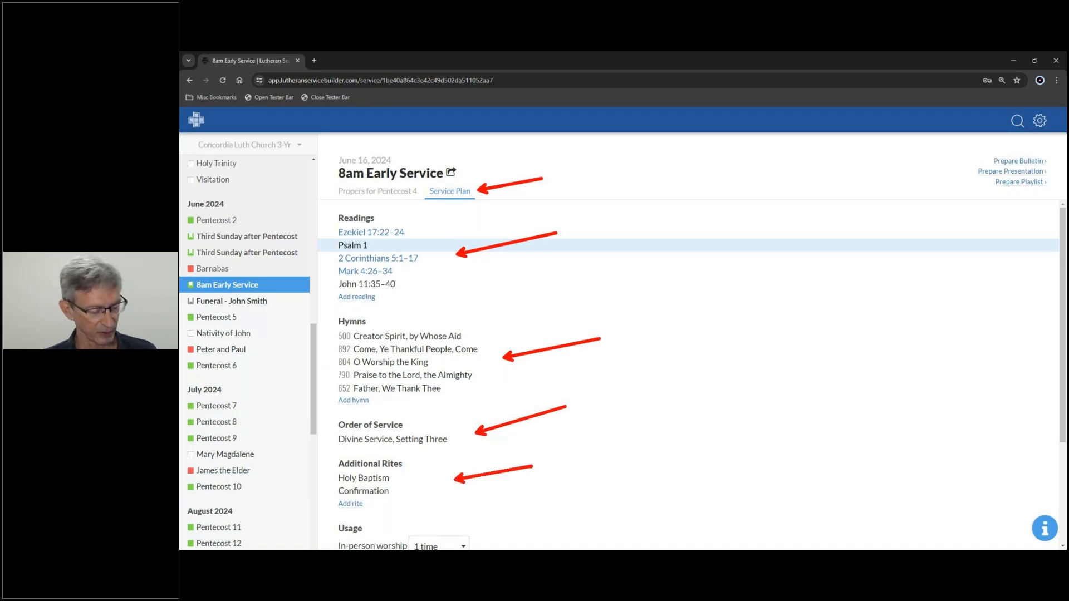
{"action": "scroll", "coordinate": [619, 399], "scroll_direction": "down", "scroll_amount": 3}
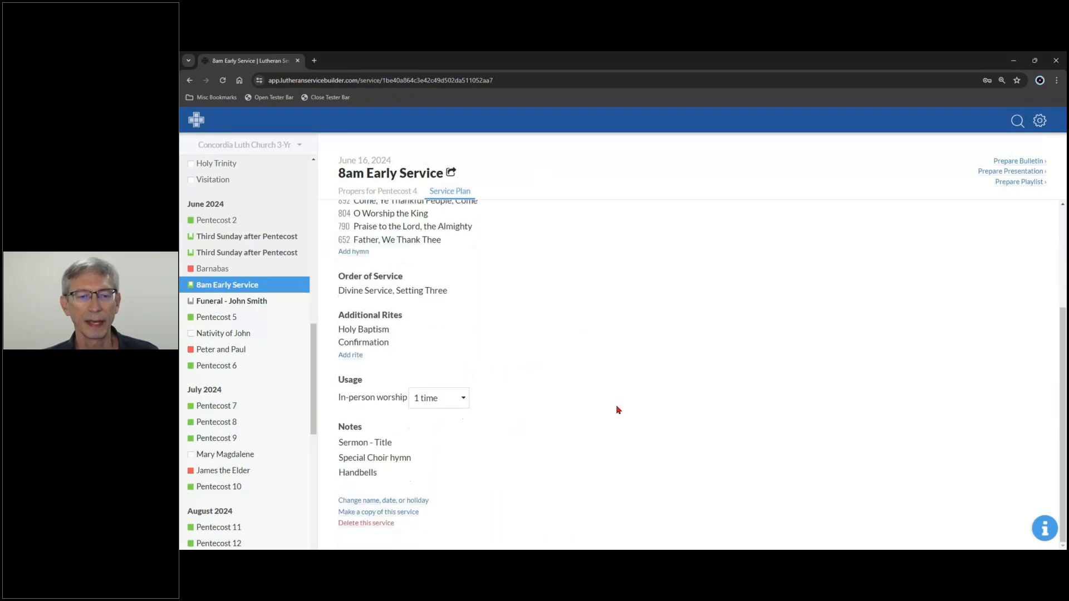
{"action": "left_click_drag", "start_coordinate": [453, 456], "coordinate": [555, 438]}
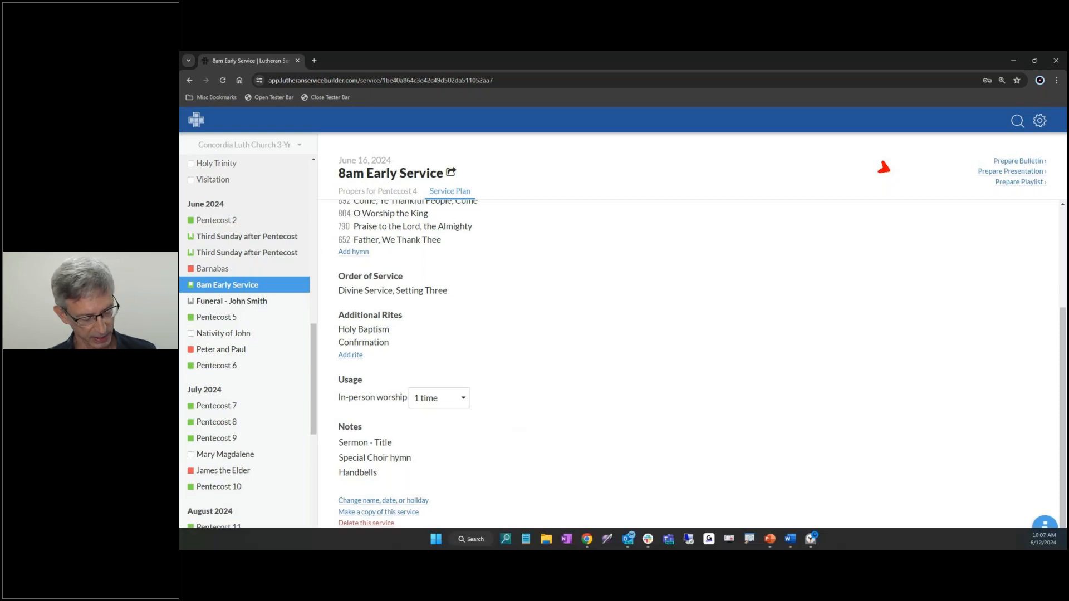
{"action": "left_click_drag", "start_coordinate": [972, 171], "coordinate": [871, 171]}
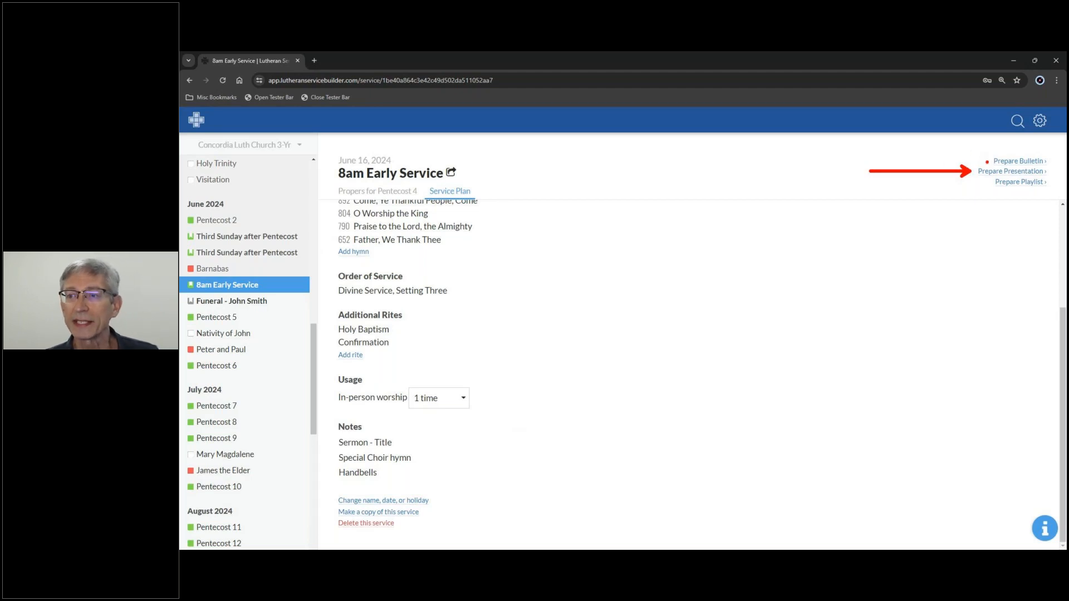
{"action": "left_click_drag", "start_coordinate": [988, 159], "coordinate": [922, 131]}
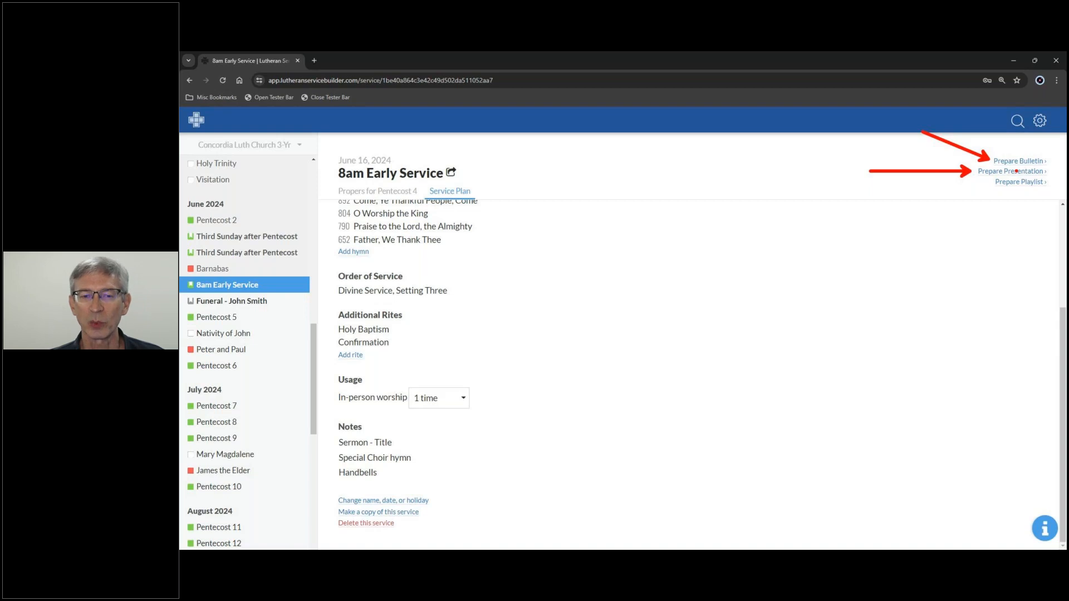
{"action": "key", "text": "Escape"}
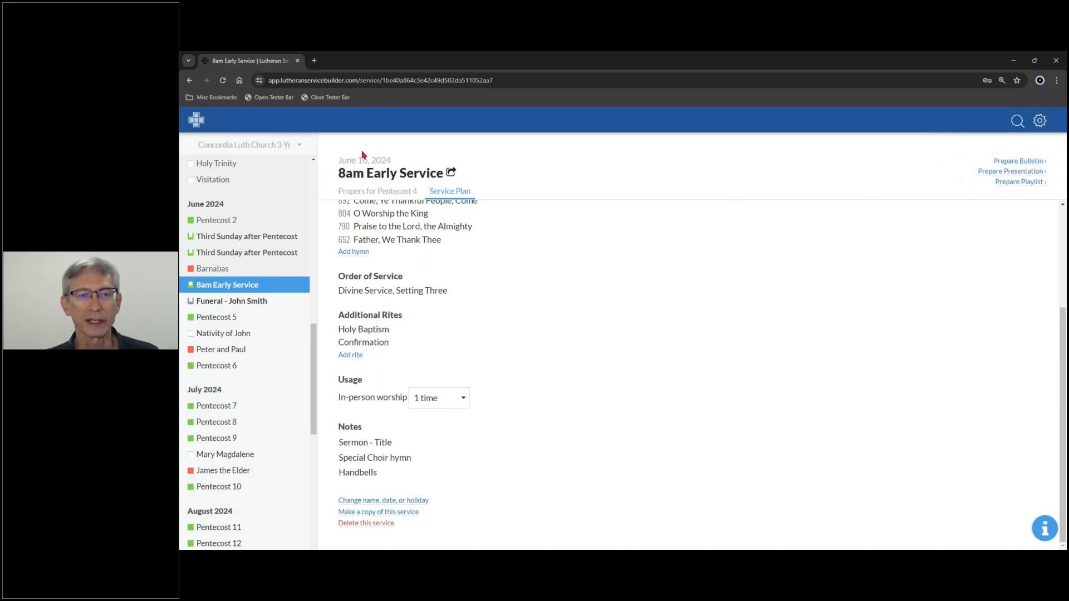
Return to the June 2024 calendar and reopen the 8am Early Service plan at its service management options
{"action": "left_click", "coordinate": [195, 123]}
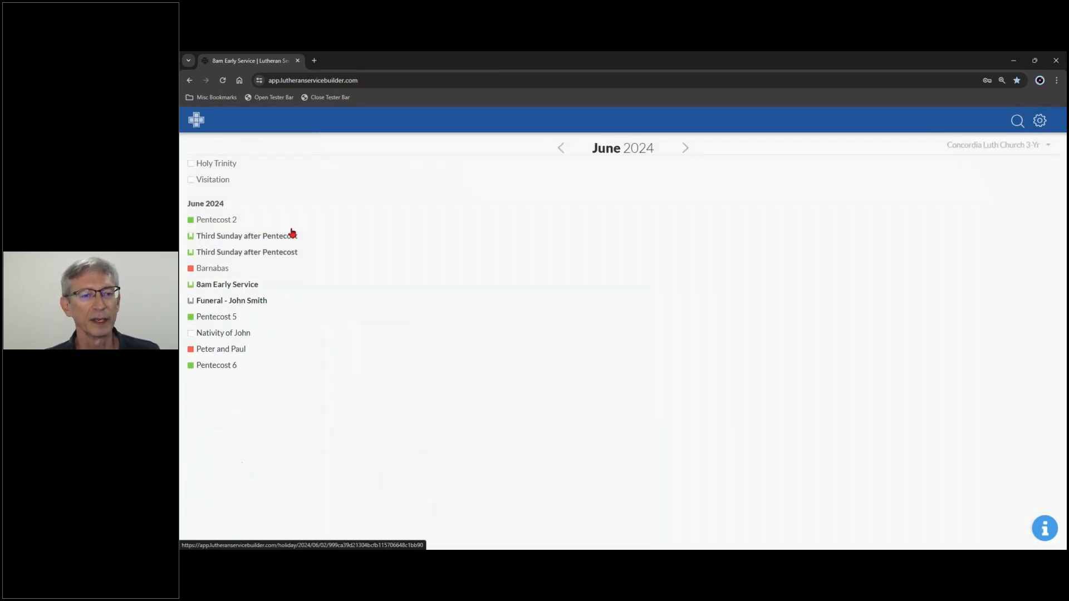
{"action": "right_click", "coordinate": [236, 422]}
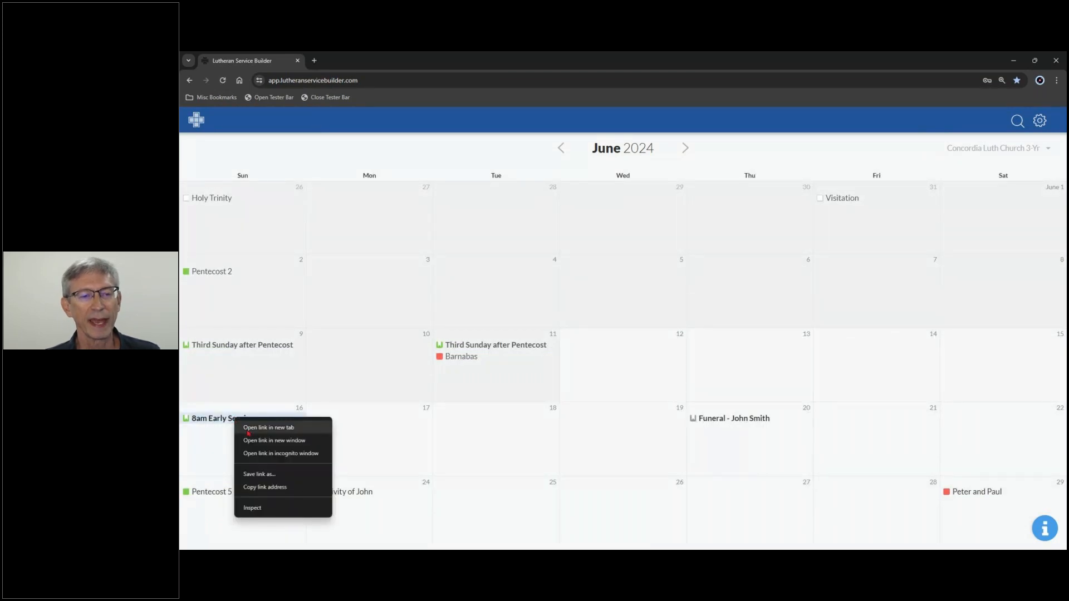
{"action": "left_click", "coordinate": [226, 421]}
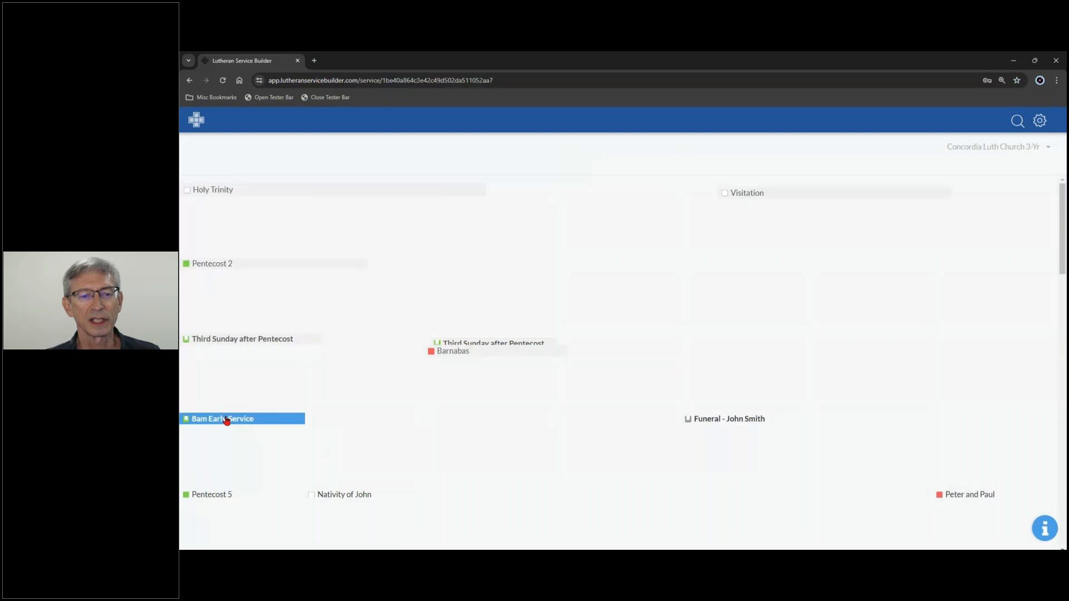
{"action": "scroll", "coordinate": [465, 429], "scroll_direction": "down", "scroll_amount": 2}
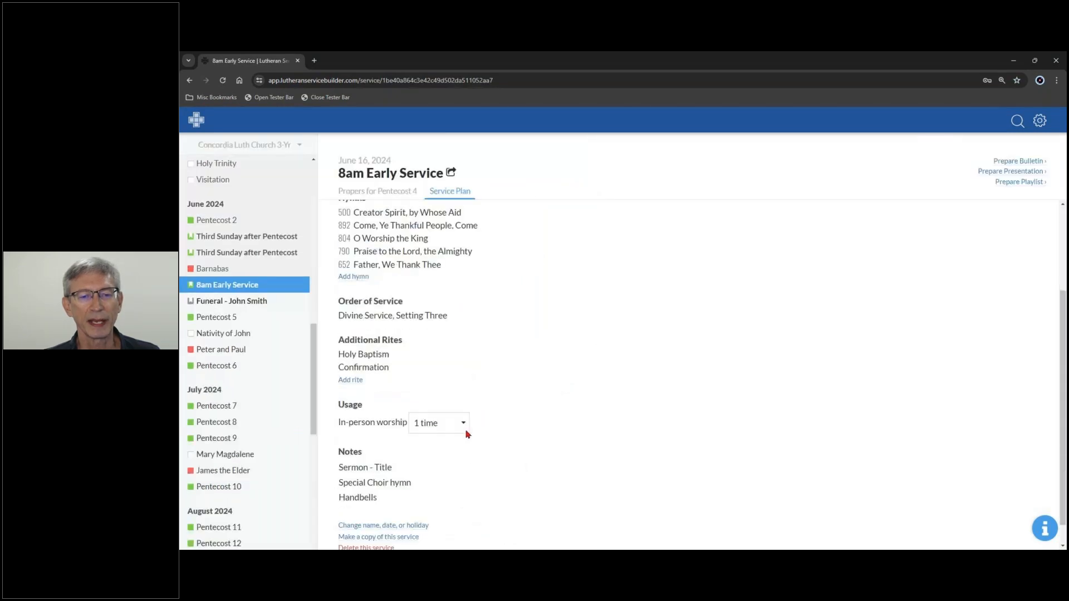
{"action": "scroll", "coordinate": [465, 428], "scroll_direction": "down", "scroll_amount": 1}
Try to save a copy of the service as "8am Early Service (Presentation)", and reload the page
{"action": "left_click", "coordinate": [382, 512]}
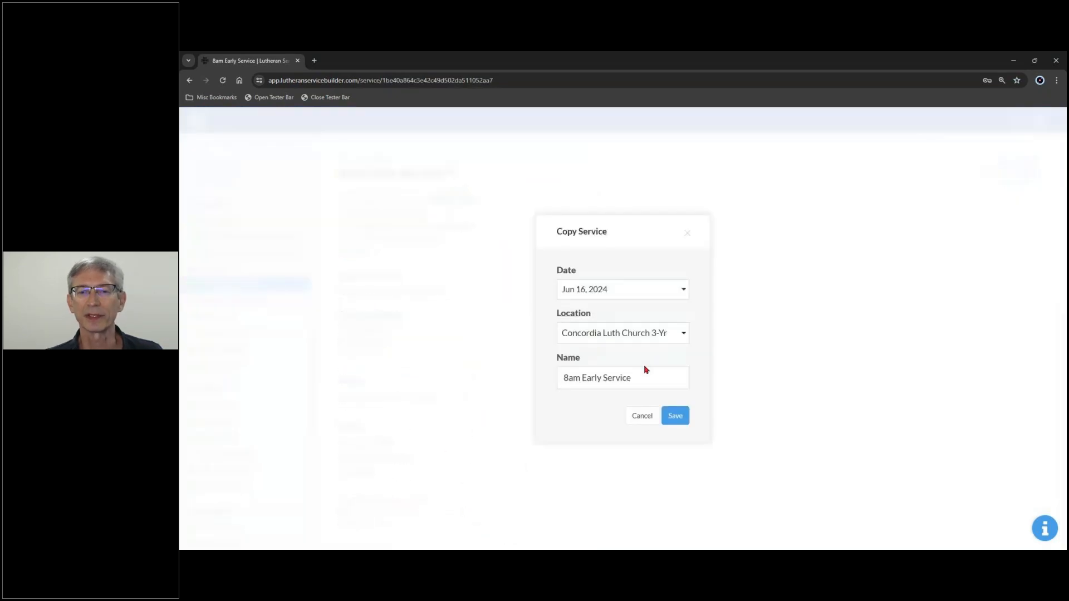
{"action": "left_click", "coordinate": [650, 377]}
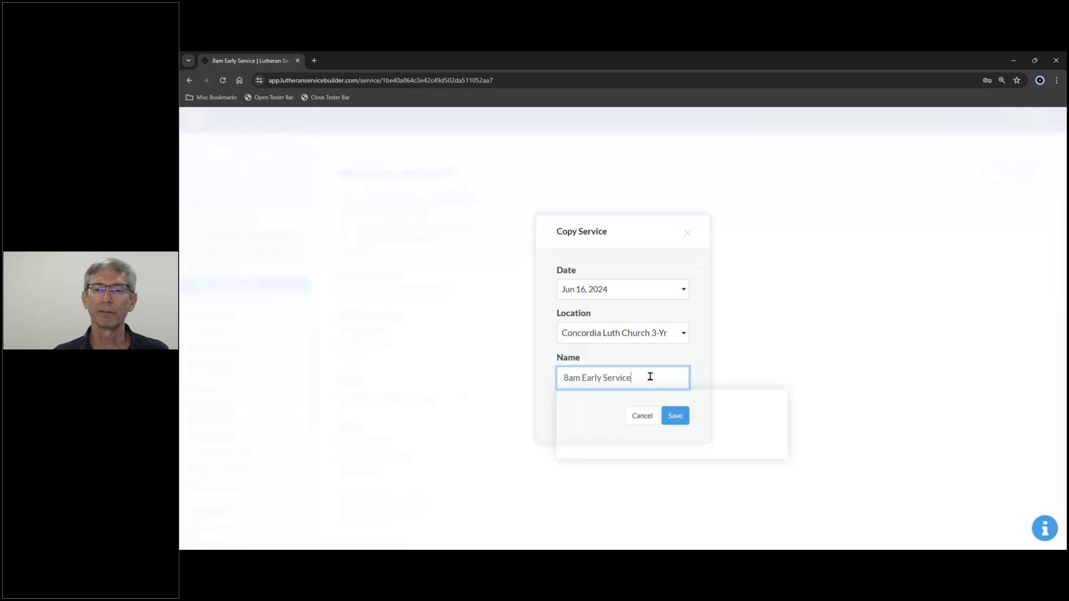
{"action": "type", "text": "("}
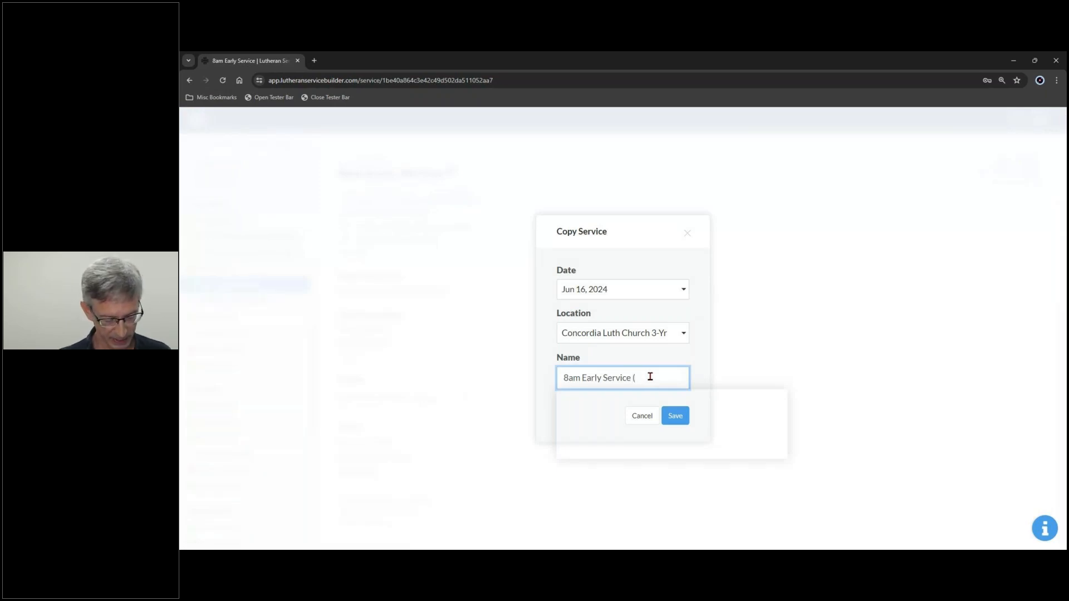
{"action": "type", "text": "Present"}
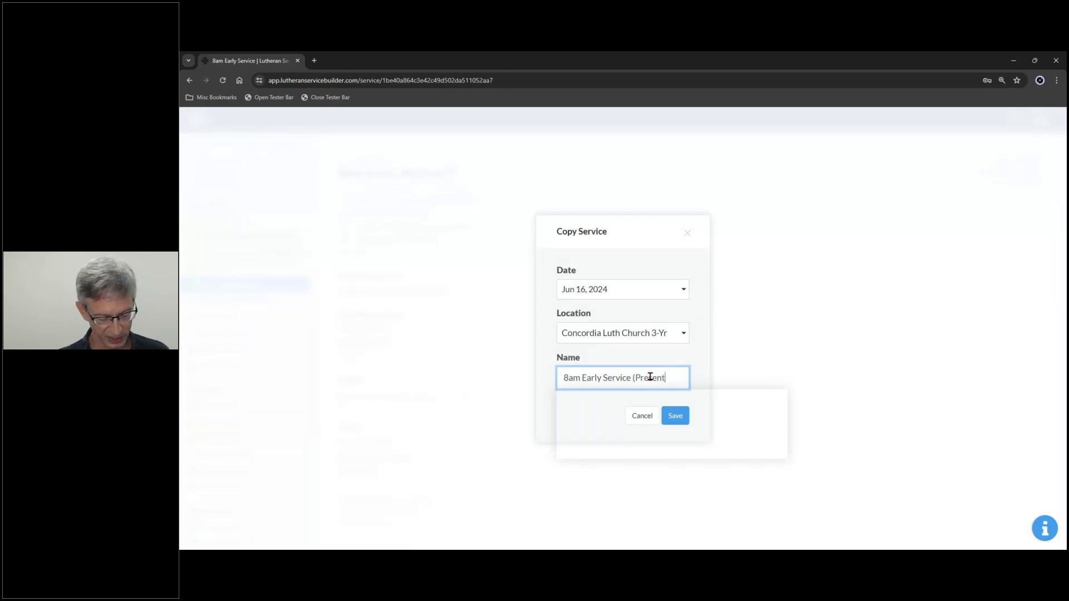
{"action": "type", "text": "ation"}
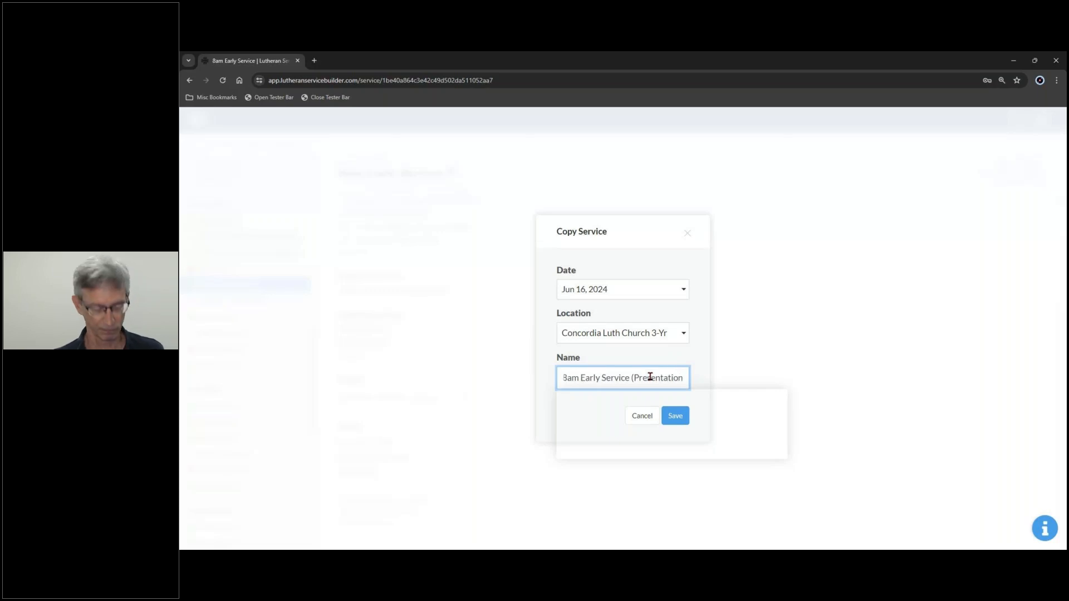
{"action": "type", "text": ")"}
{"action": "left_click", "coordinate": [676, 419]}
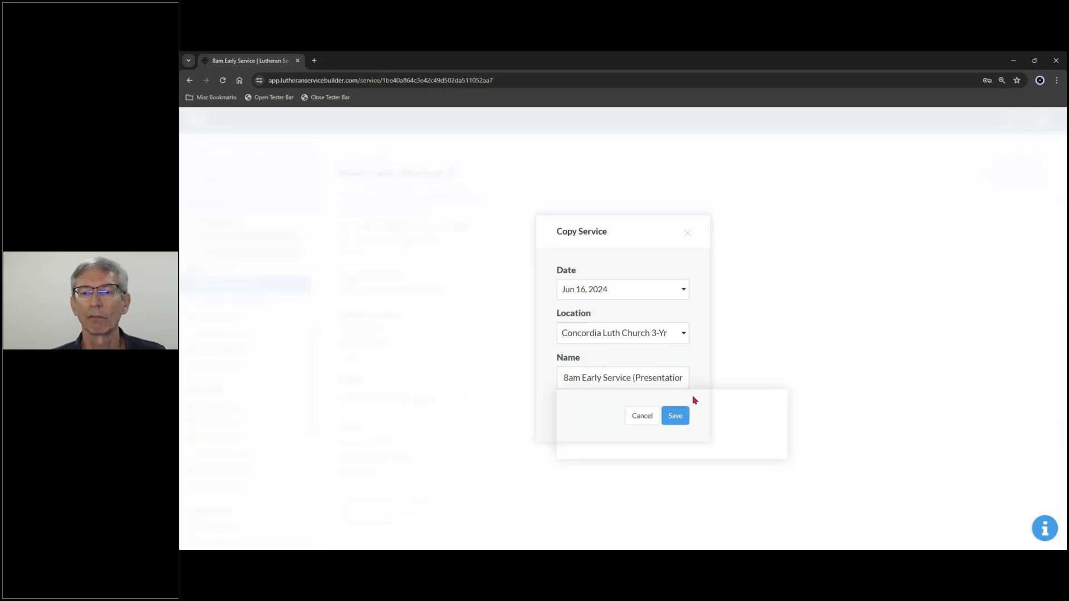
{"action": "left_click", "coordinate": [223, 81]}
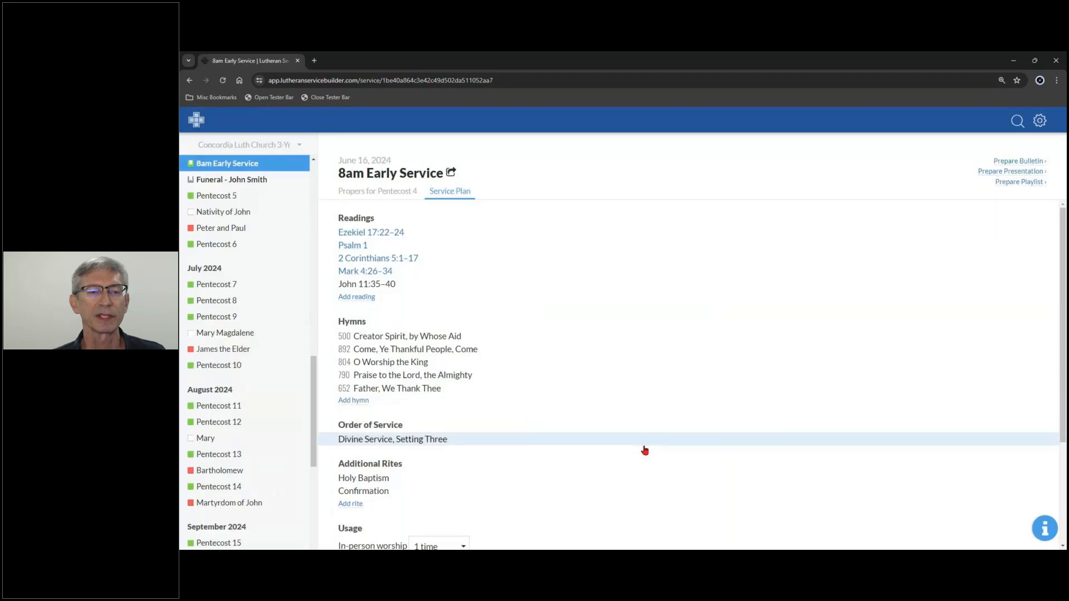
Make a copy of the 8am Early Service on Jun 16, 2024 named "8am Early Service (Presentation)"
{"action": "scroll", "coordinate": [632, 425], "scroll_direction": "down", "scroll_amount": 3}
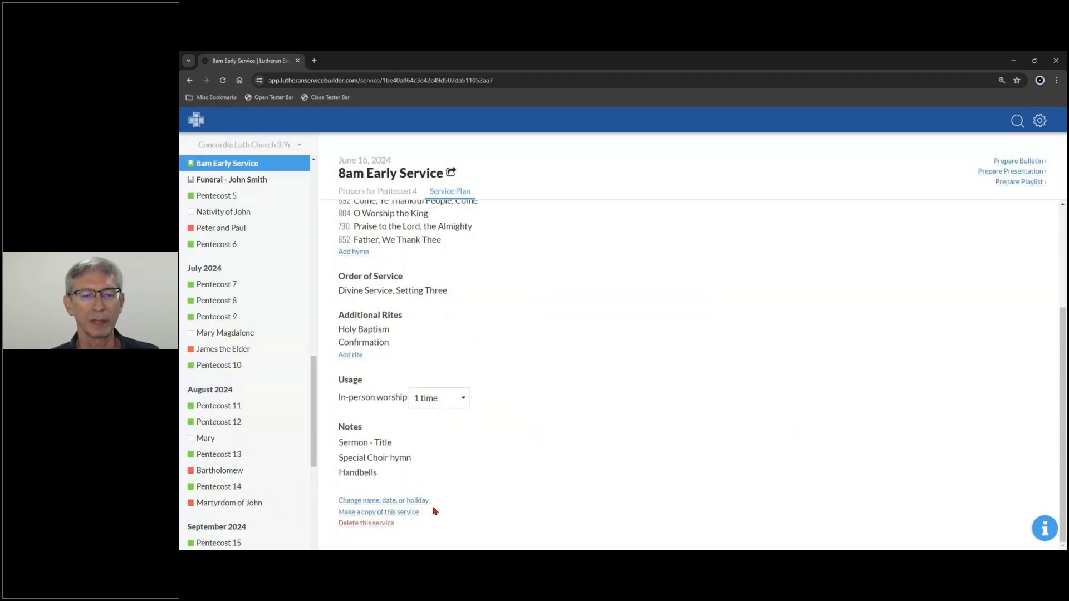
{"action": "left_click", "coordinate": [412, 513]}
{"action": "left_click", "coordinate": [655, 371]}
{"action": "type", "text": "("}
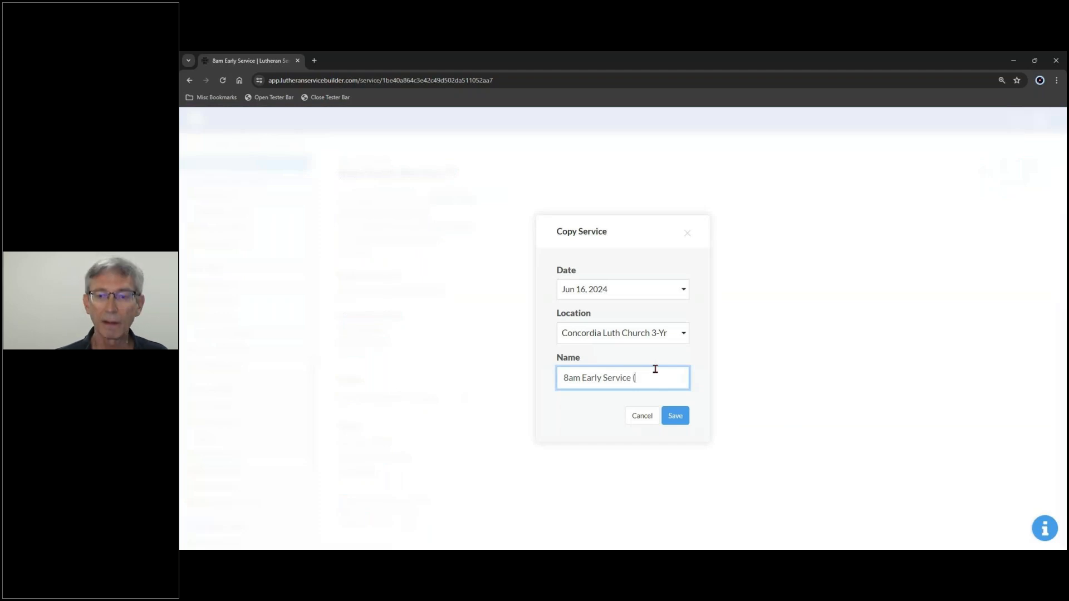
{"action": "type", "text": "P"}
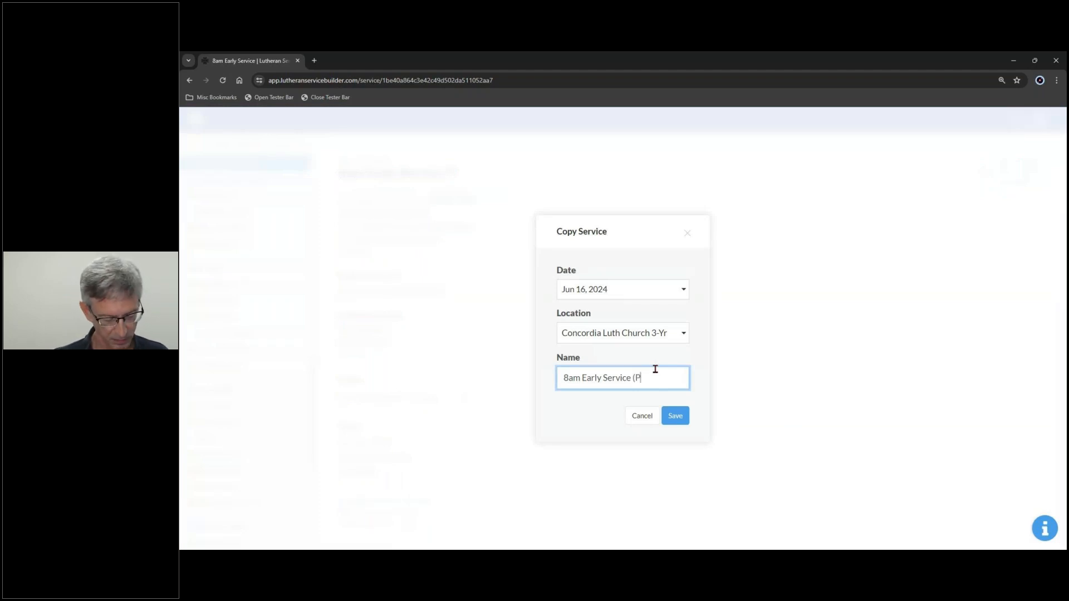
{"action": "type", "text": "resentat"}
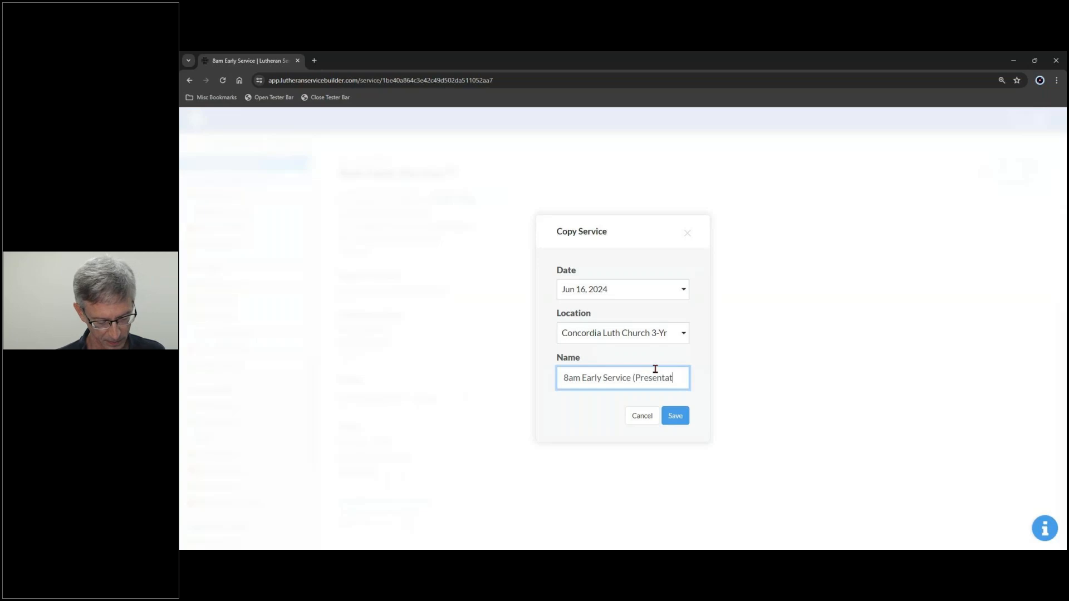
{"action": "type", "text": "ion)"}
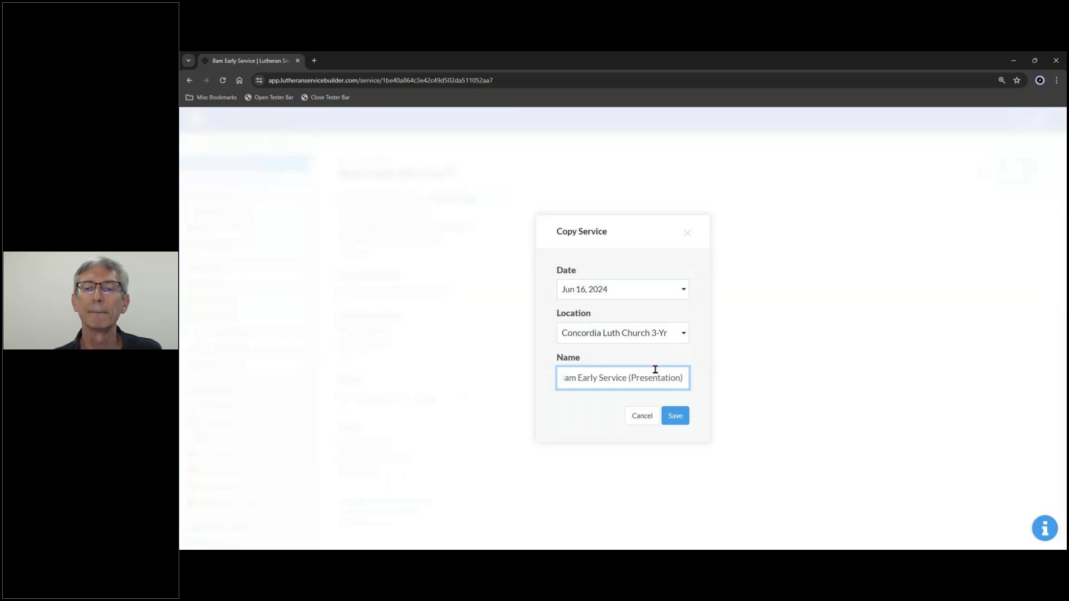
{"action": "left_click", "coordinate": [676, 416]}
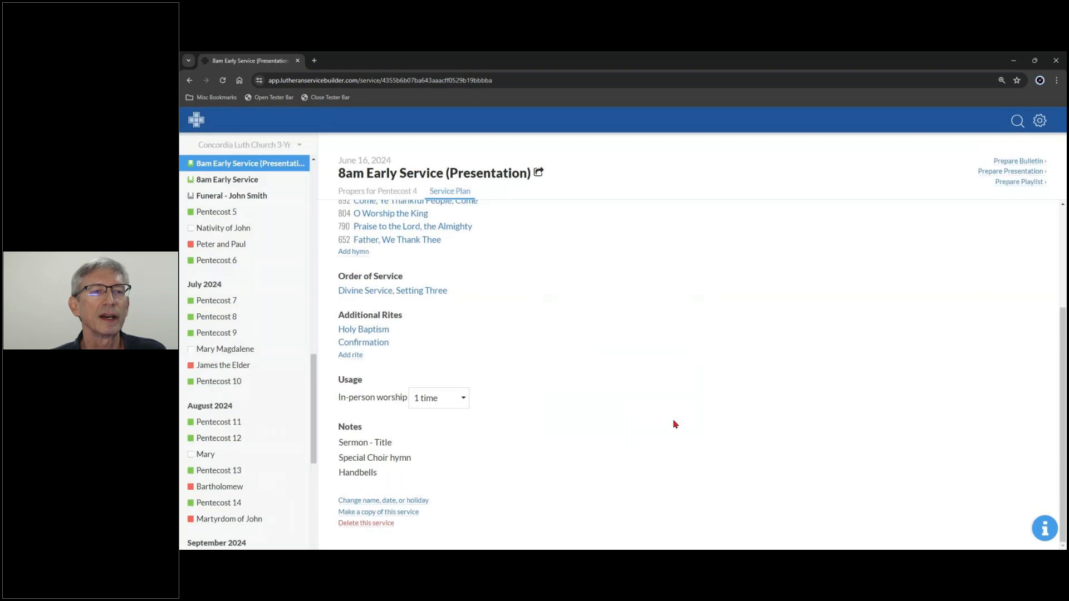
Open "8am Early Service (Presentation)" from the June calendar and start preparing its presentation
{"action": "left_click", "coordinate": [196, 119]}
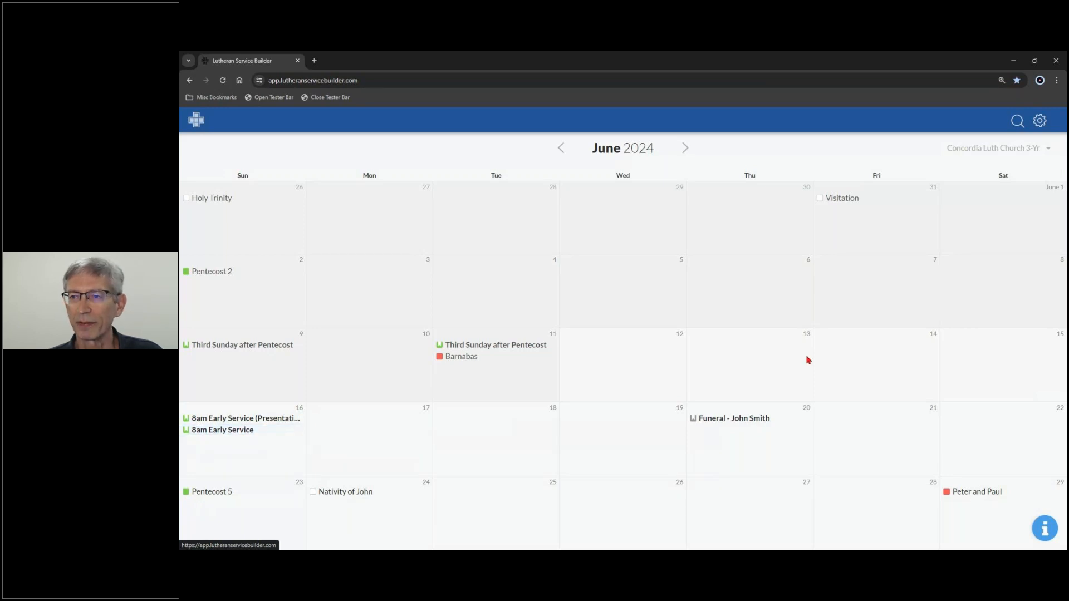
{"action": "left_click", "coordinate": [277, 419]}
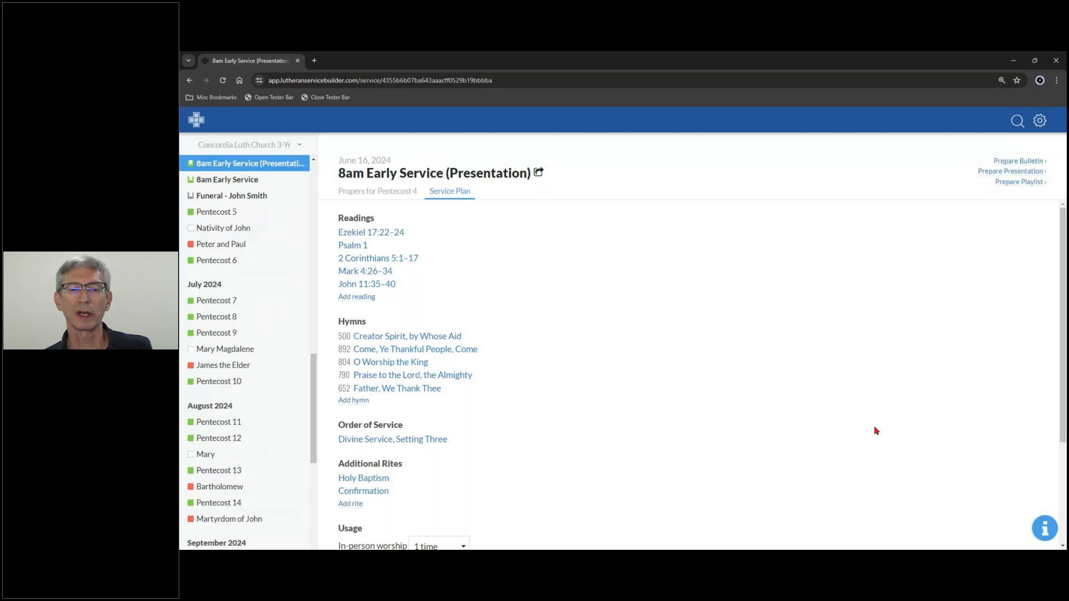
{"action": "left_click", "coordinate": [984, 172]}
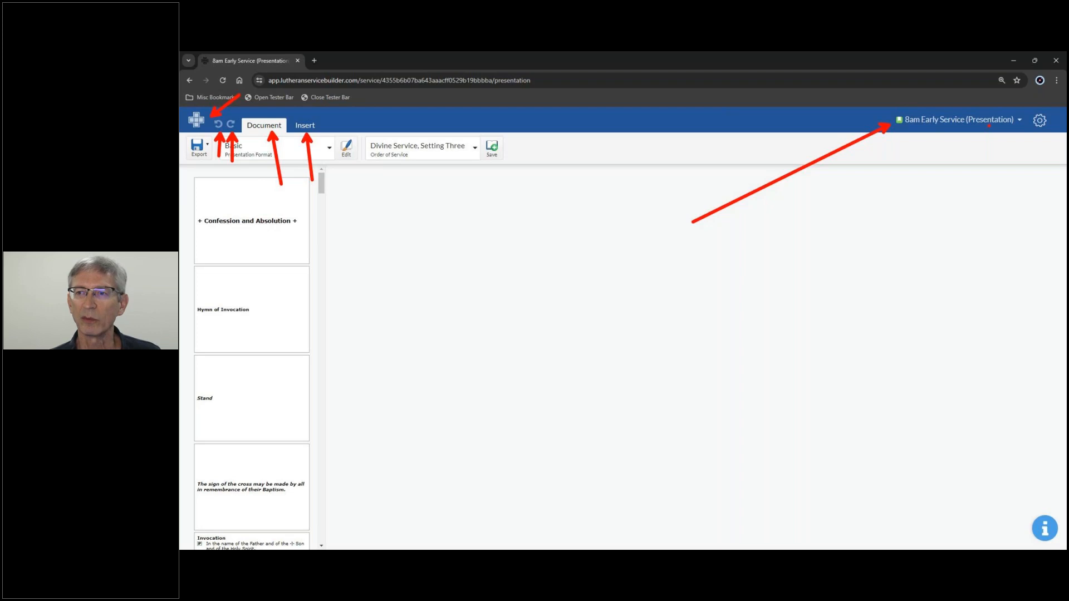
Check the service selector in the presentation editor, and open the list of export formats
{"action": "left_click", "coordinate": [1020, 123]}
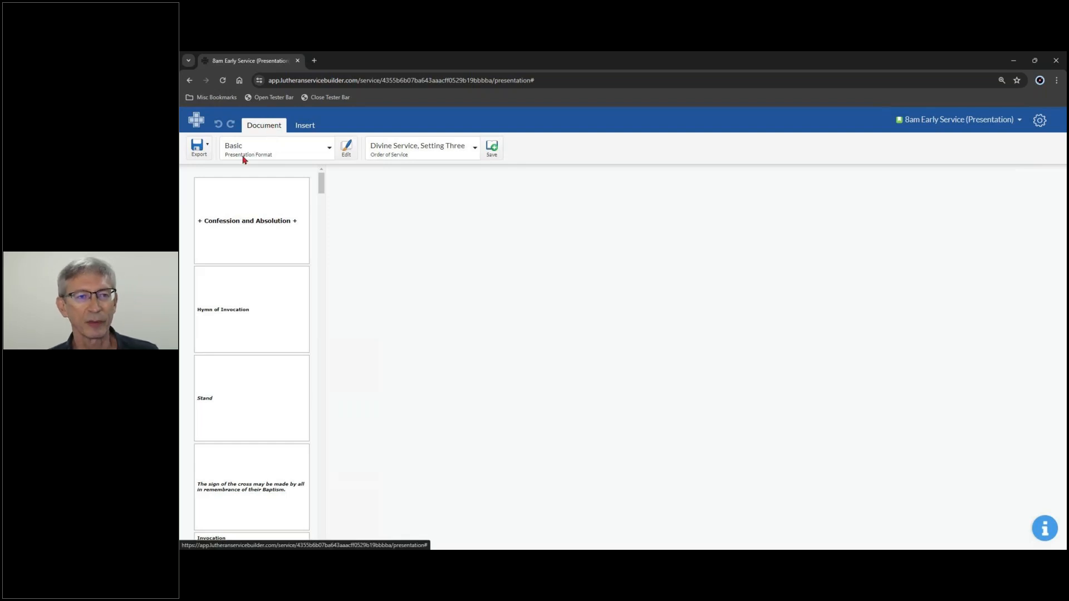
{"action": "key", "text": "ctrl+2"}
{"action": "left_click_drag", "start_coordinate": [205, 161], "coordinate": [216, 201]}
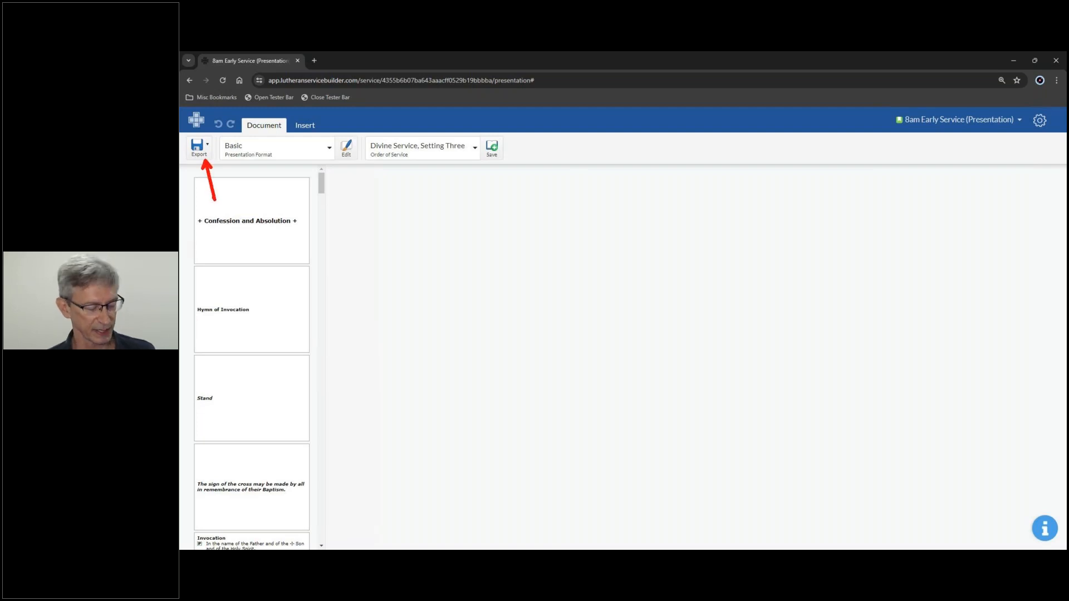
{"action": "key", "text": "Escape"}
{"action": "left_click", "coordinate": [206, 153]}
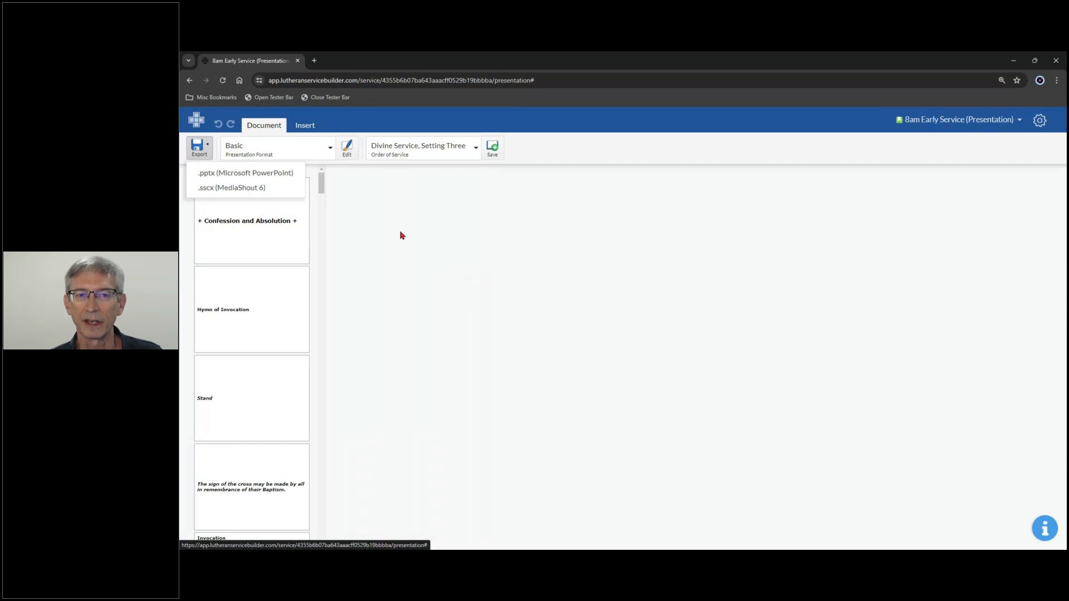
Close the export format list and look through the available orders of service, keeping the current selection
{"action": "left_click", "coordinate": [381, 207]}
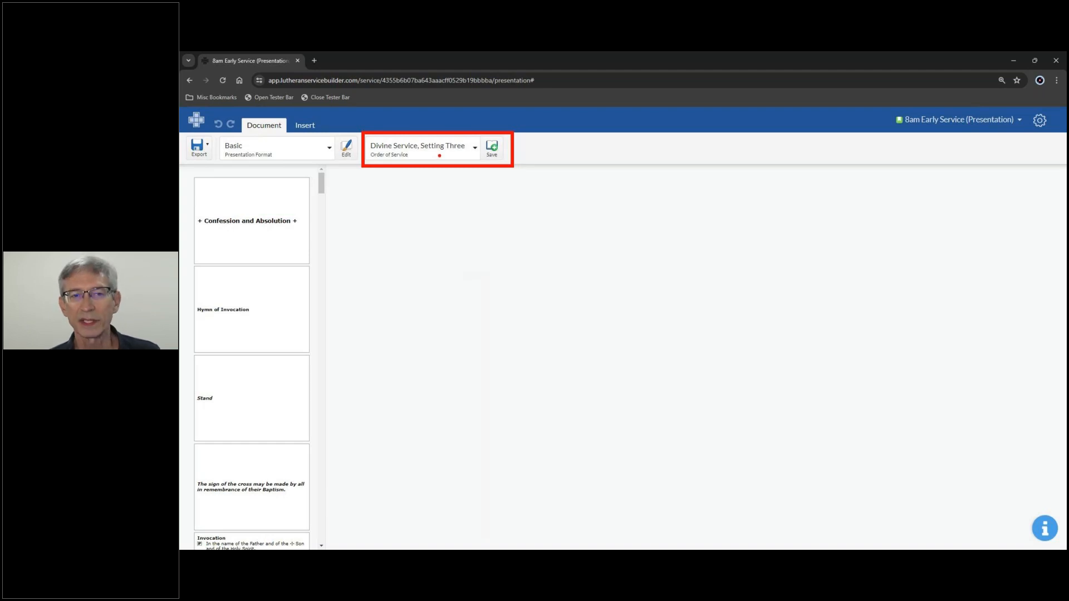
{"action": "left_click", "coordinate": [473, 149]}
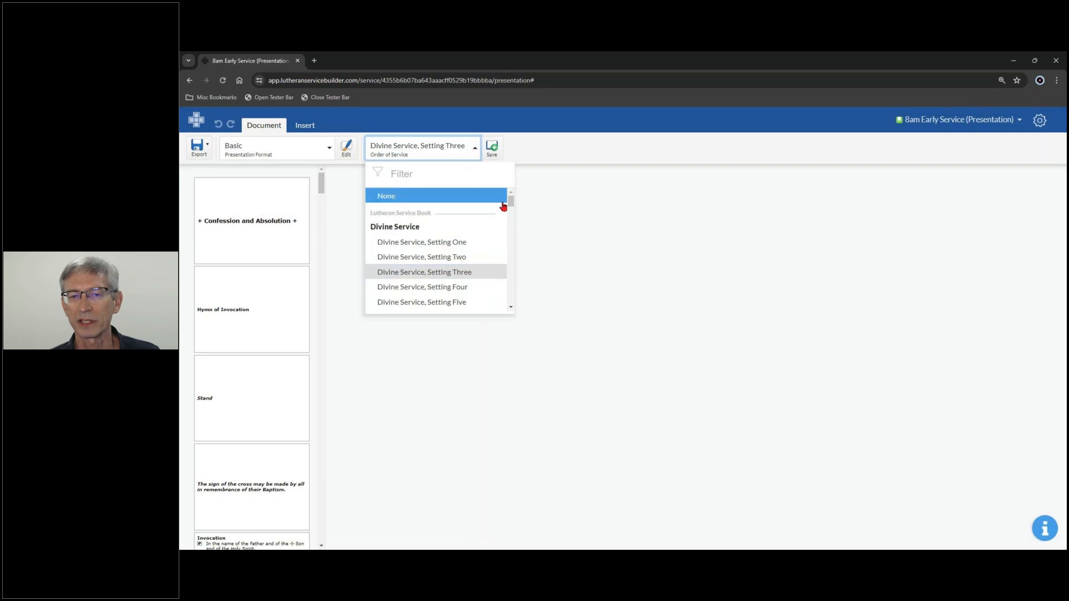
{"action": "mouse_move", "coordinate": [512, 205]}
{"action": "left_mouse_down"}
{"action": "mouse_move", "coordinate": [518, 242]}
{"action": "mouse_move", "coordinate": [523, 204]}
{"action": "left_mouse_up"}
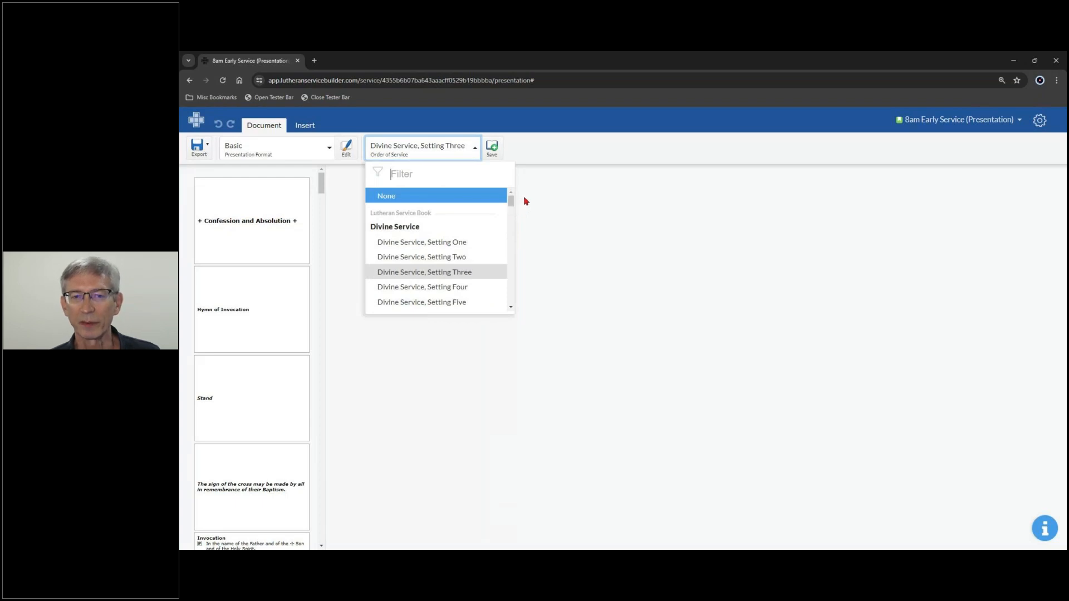
{"action": "left_click", "coordinate": [557, 201]}
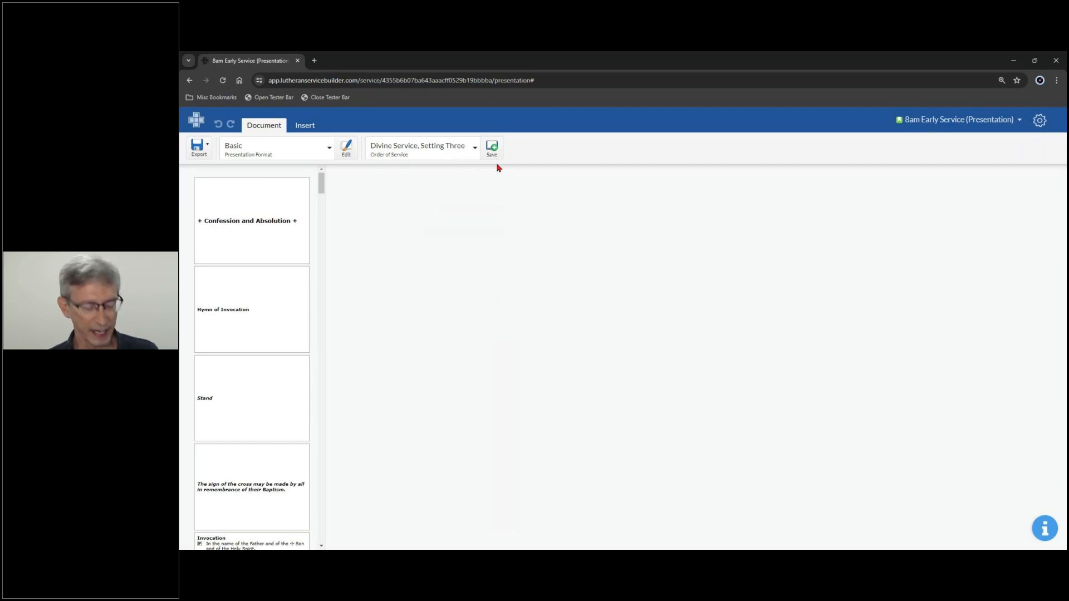
{"action": "left_click_drag", "start_coordinate": [494, 167], "coordinate": [504, 228]}
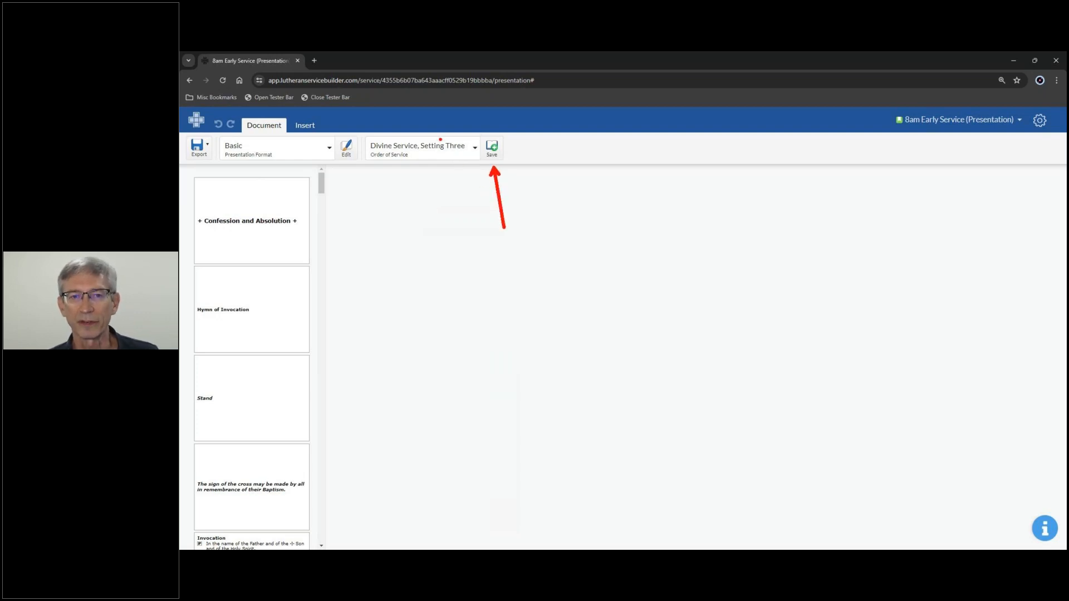
{"action": "left_click_drag", "start_coordinate": [463, 125], "coordinate": [439, 138]}
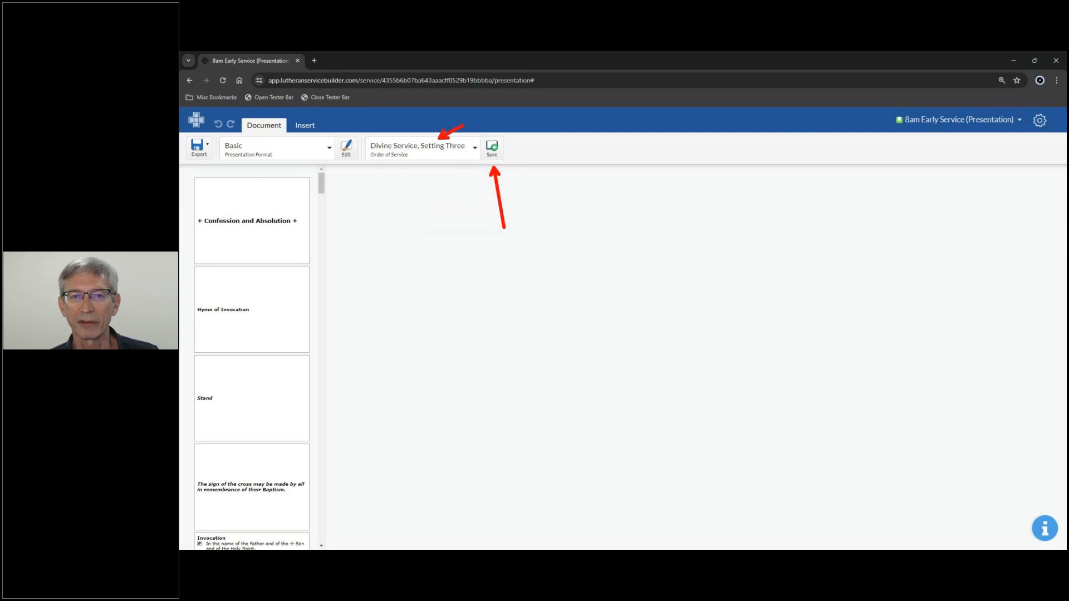
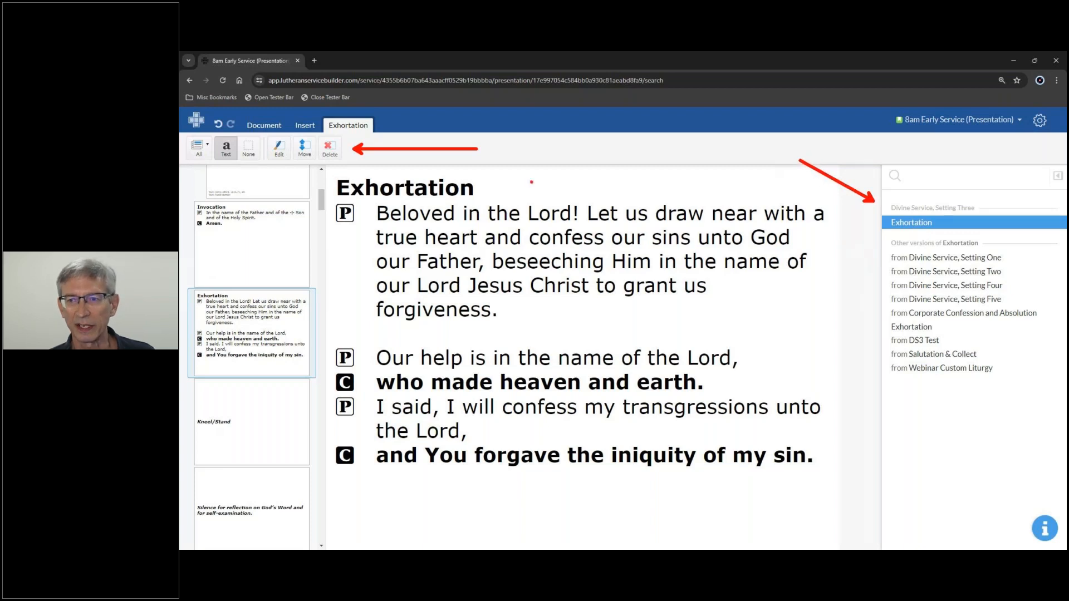
{"action": "left_click_drag", "start_coordinate": [878, 224], "coordinate": [836, 224]}
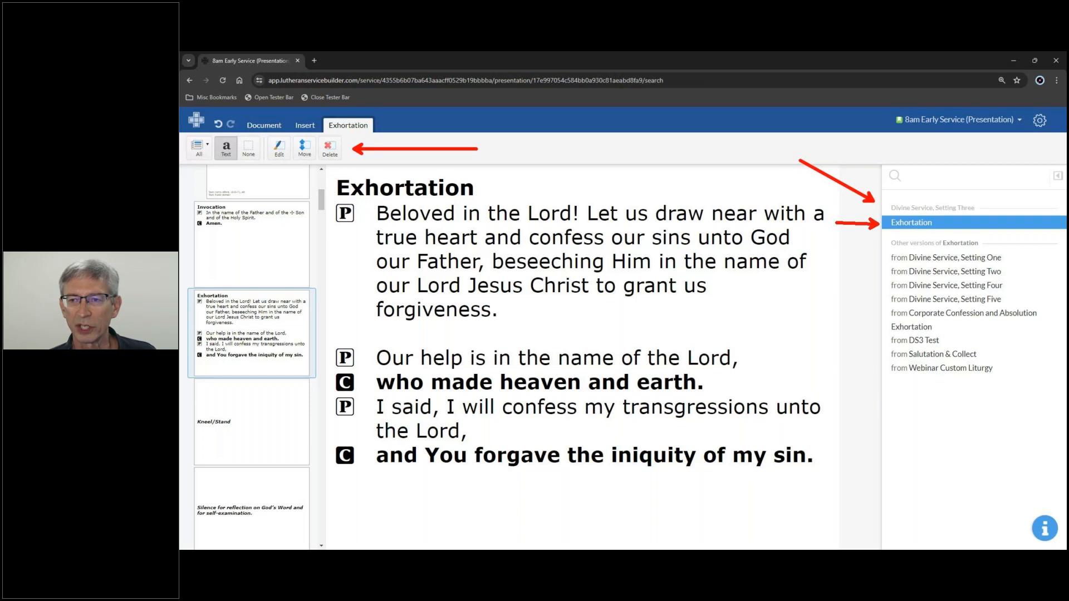
{"action": "mouse_move", "coordinate": [879, 236]}
{"action": "left_mouse_down"}
{"action": "mouse_move", "coordinate": [929, 334]}
{"action": "mouse_move", "coordinate": [1051, 387]}
{"action": "left_mouse_up"}
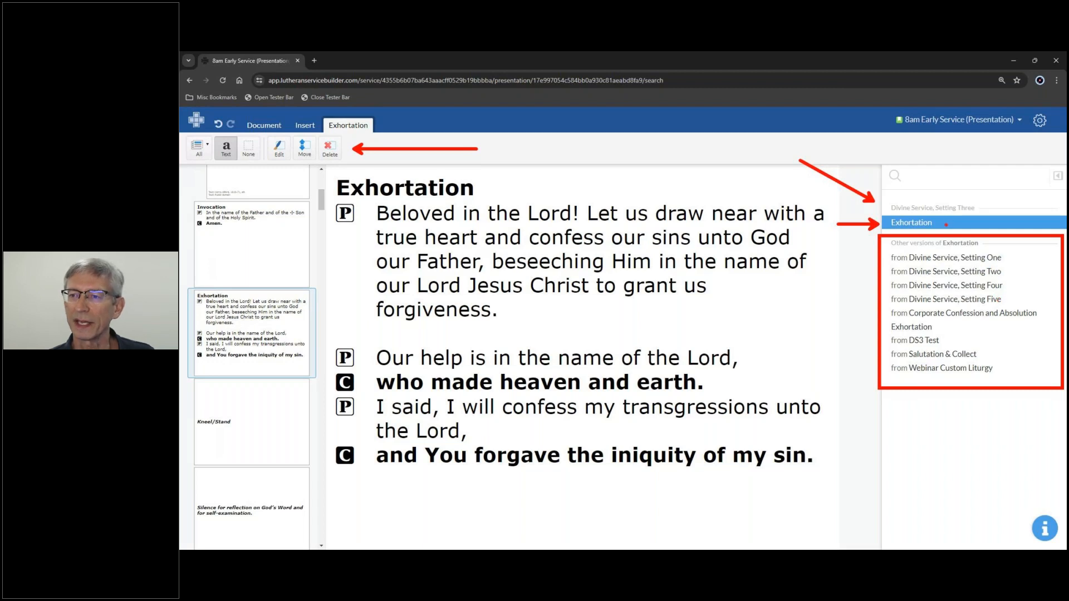
{"action": "left_click_drag", "start_coordinate": [1003, 196], "coordinate": [983, 207]}
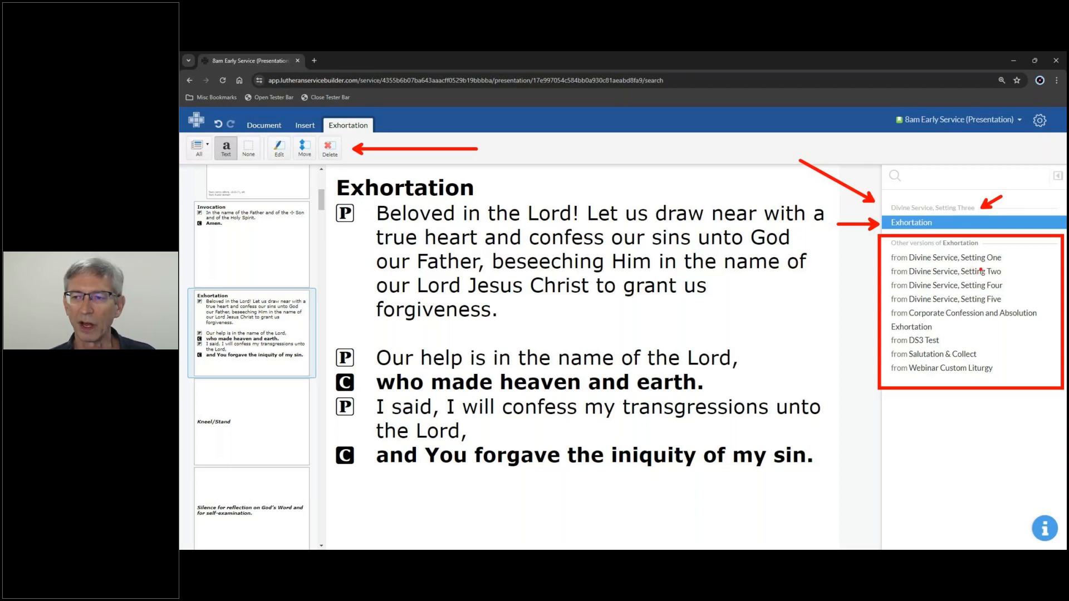
{"action": "key", "text": "Escape"}
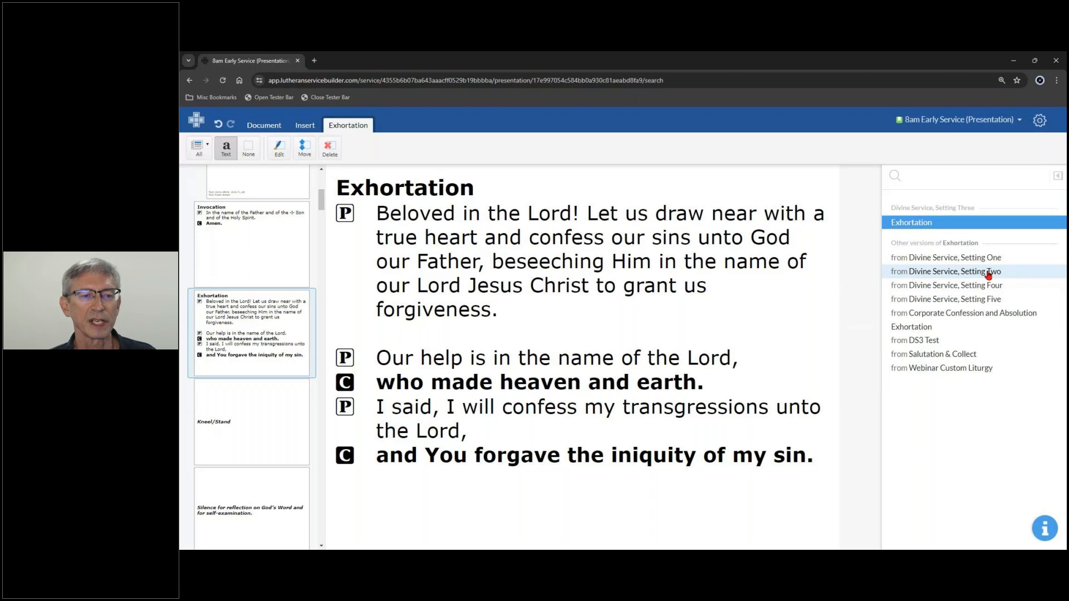
Change the text of the Kneel/Stand rubric slide after the Exhortation to "Please Kneel/Stand"
{"action": "scroll", "coordinate": [276, 336], "scroll_direction": "down", "scroll_amount": 2}
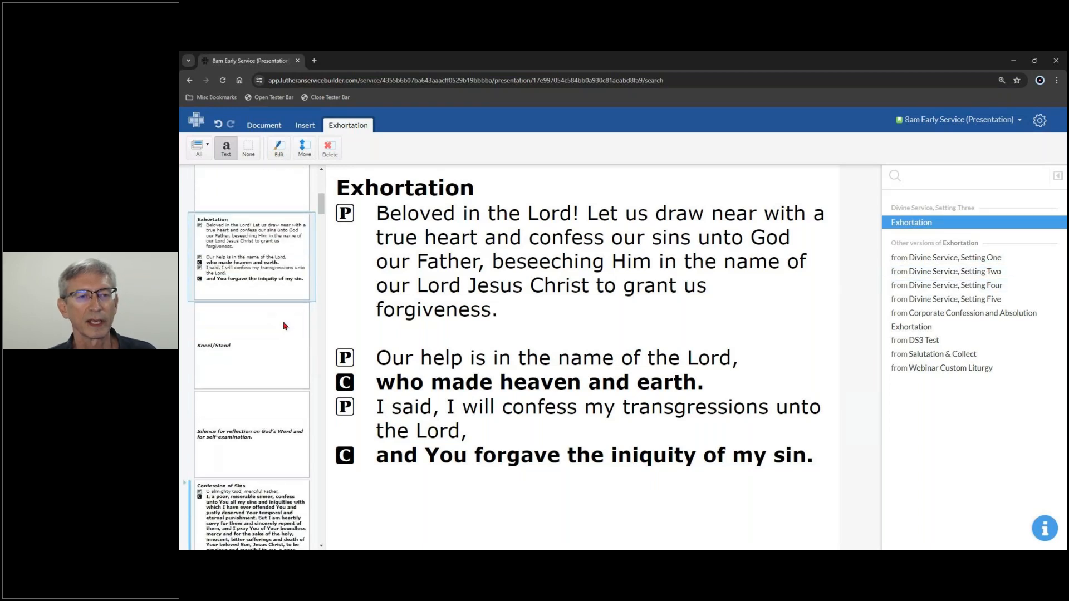
{"action": "scroll", "coordinate": [286, 325], "scroll_direction": "down", "scroll_amount": 1}
{"action": "left_click", "coordinate": [287, 322]}
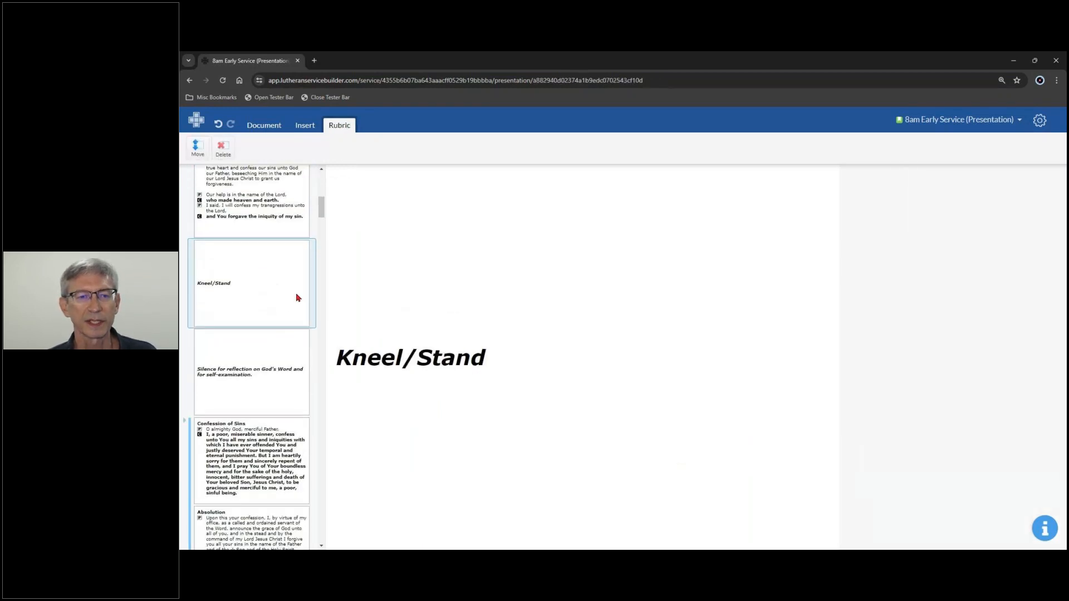
{"action": "triple_click", "coordinate": [337, 357]}
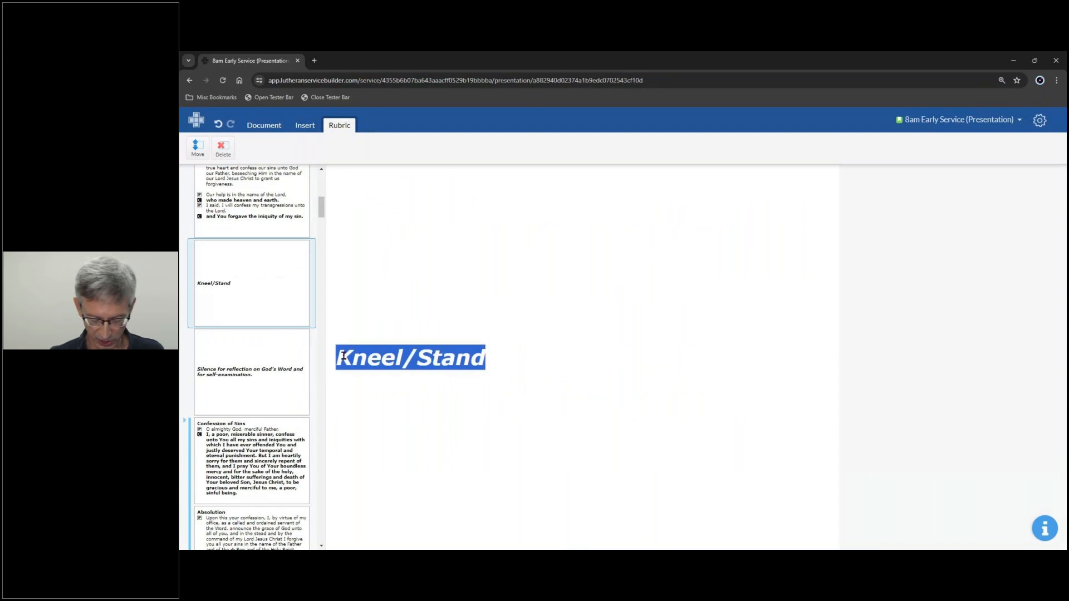
{"action": "left_click", "coordinate": [340, 356]}
{"action": "type", "text": "Please"}
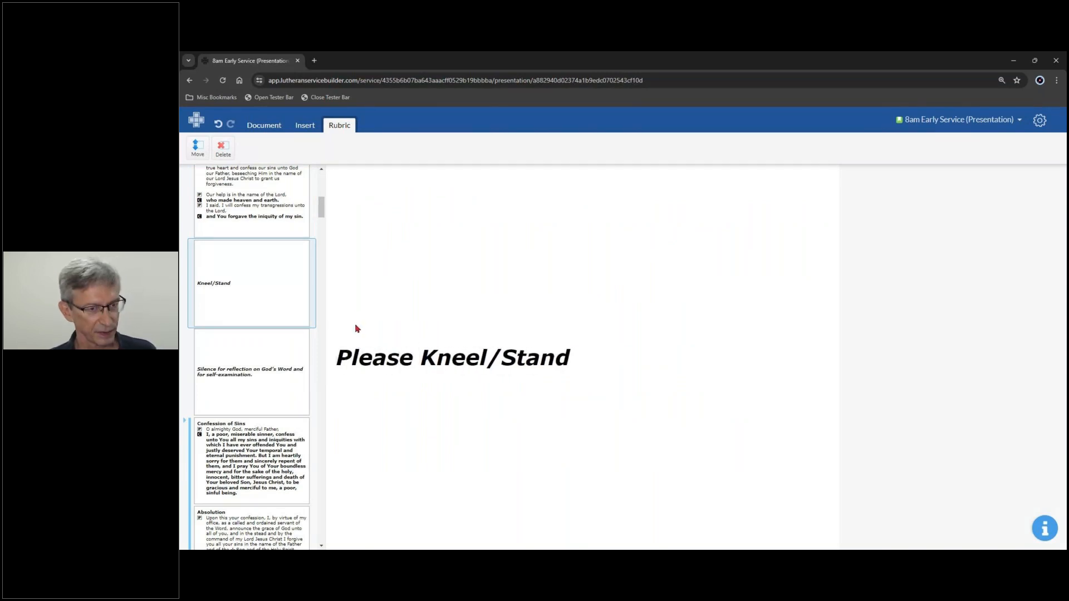
Delete the Kneel/Stand rubric slide and the rubric slide about silence for reflection on God's Word
{"action": "left_click", "coordinate": [263, 272]}
{"action": "right_click", "coordinate": [264, 275]}
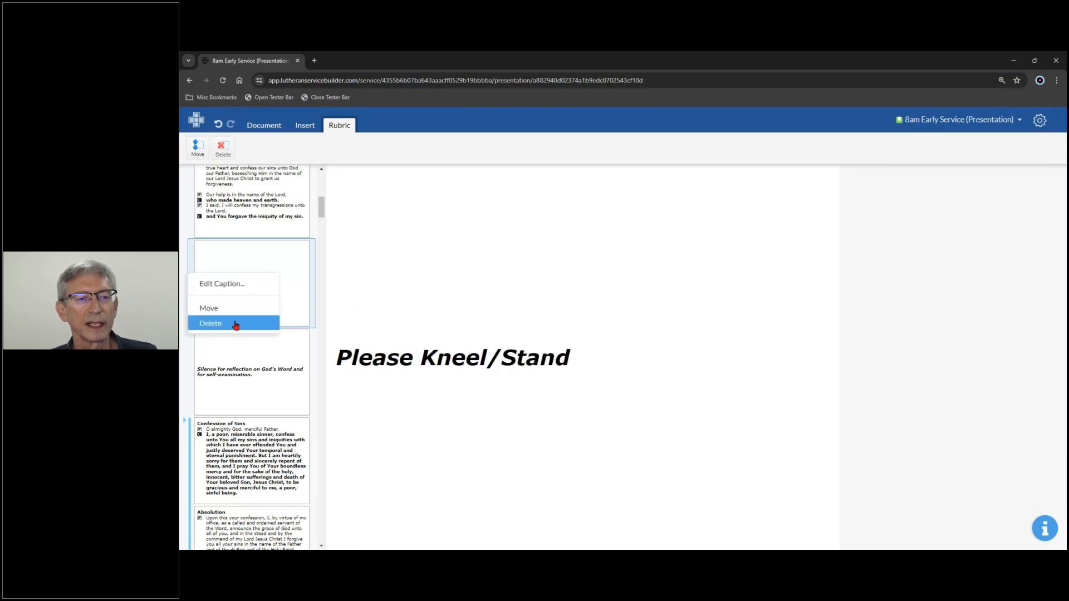
{"action": "left_click", "coordinate": [240, 326]}
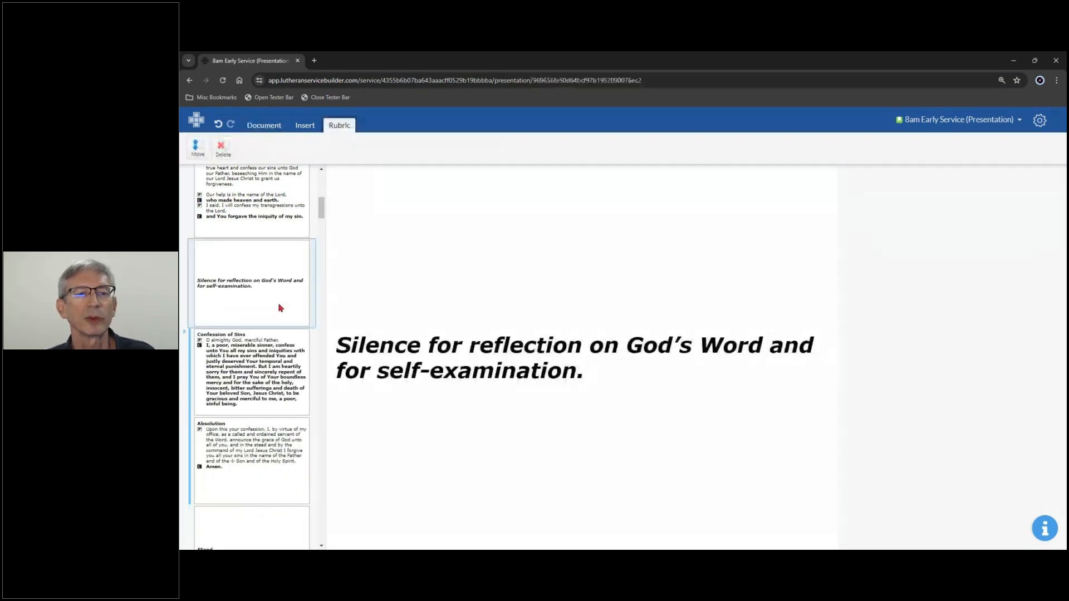
{"action": "right_click", "coordinate": [279, 305]}
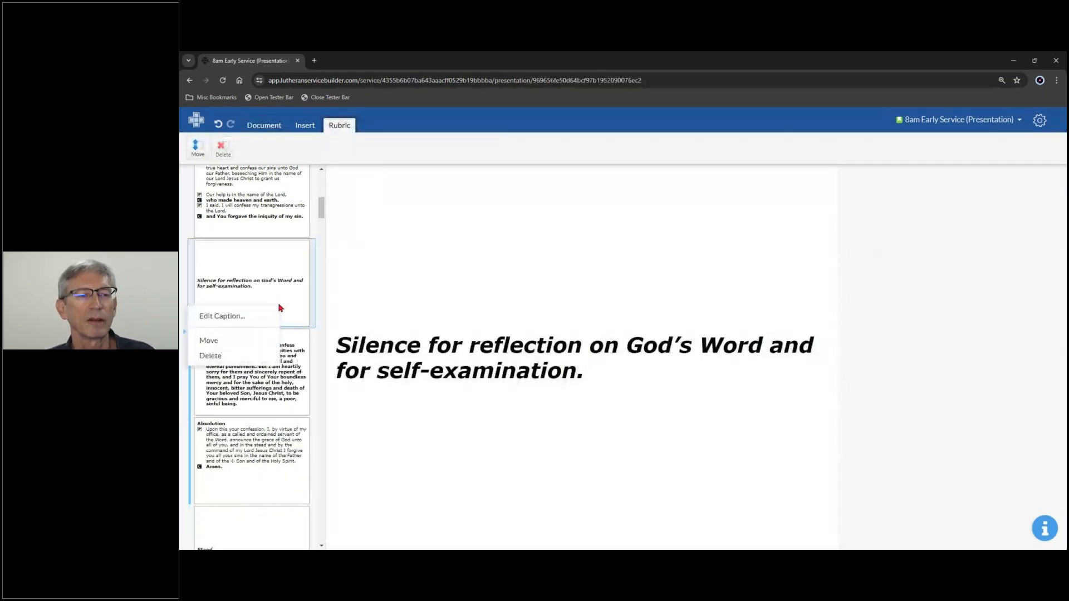
{"action": "left_click", "coordinate": [247, 361]}
Open the Confession of Sins slide and examine its other versions and the hidden alternative slides through the Declaration of Grace
{"action": "left_click", "coordinate": [277, 271]}
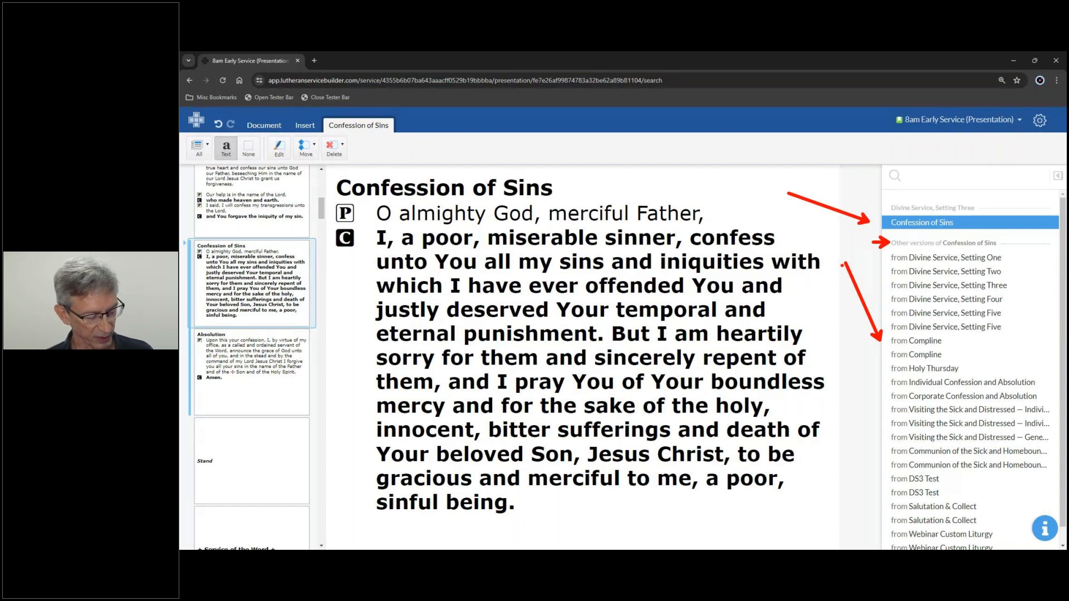
{"action": "key", "text": "e"}
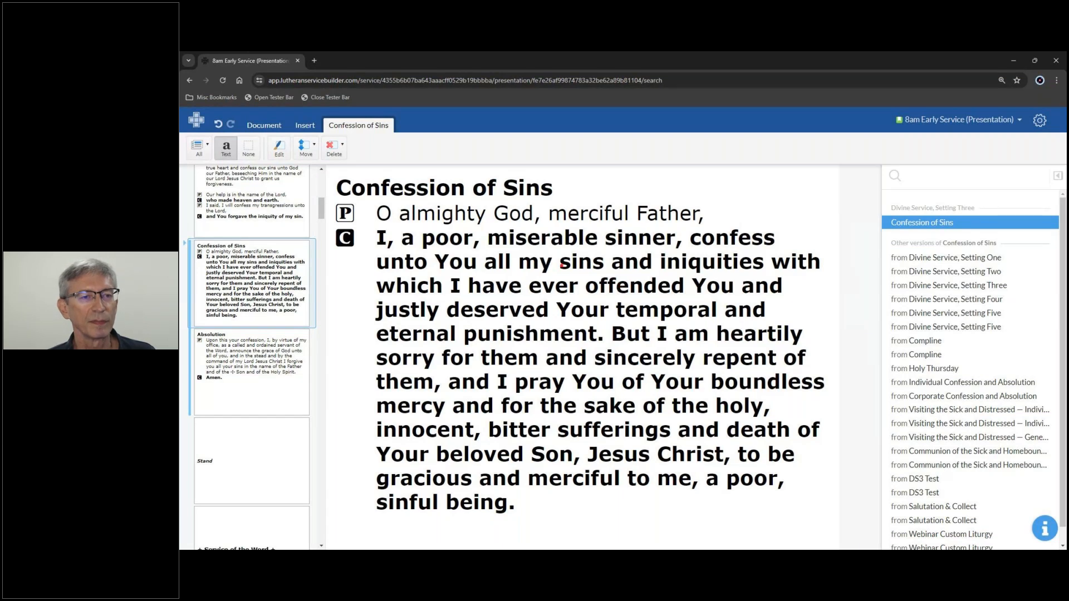
{"action": "left_click_drag", "start_coordinate": [192, 245], "coordinate": [332, 173]}
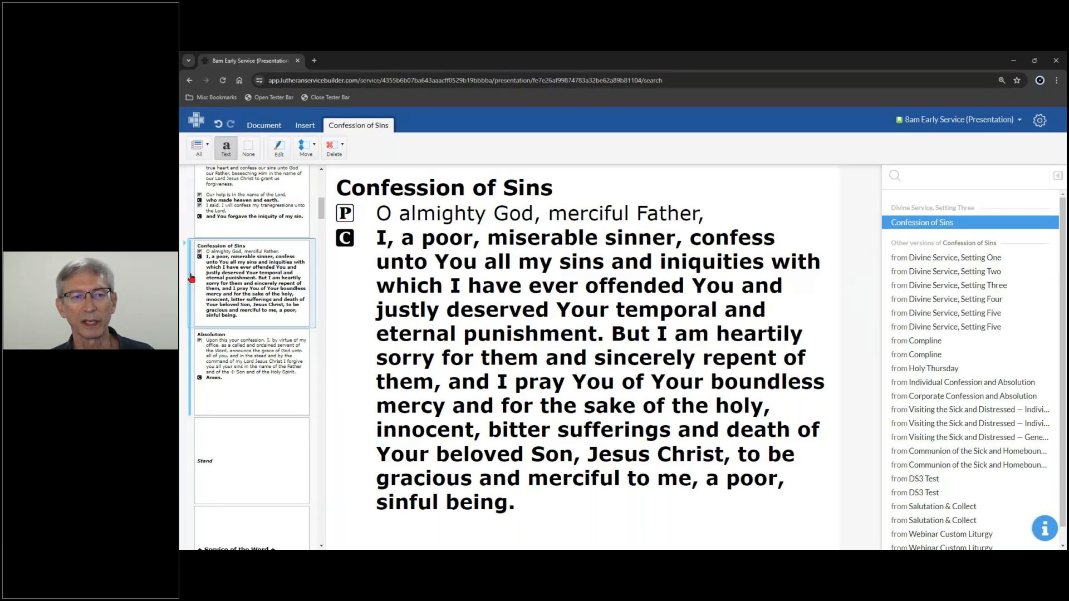
{"action": "left_click", "coordinate": [185, 246]}
{"action": "scroll", "coordinate": [269, 257], "scroll_direction": "down", "scroll_amount": 1}
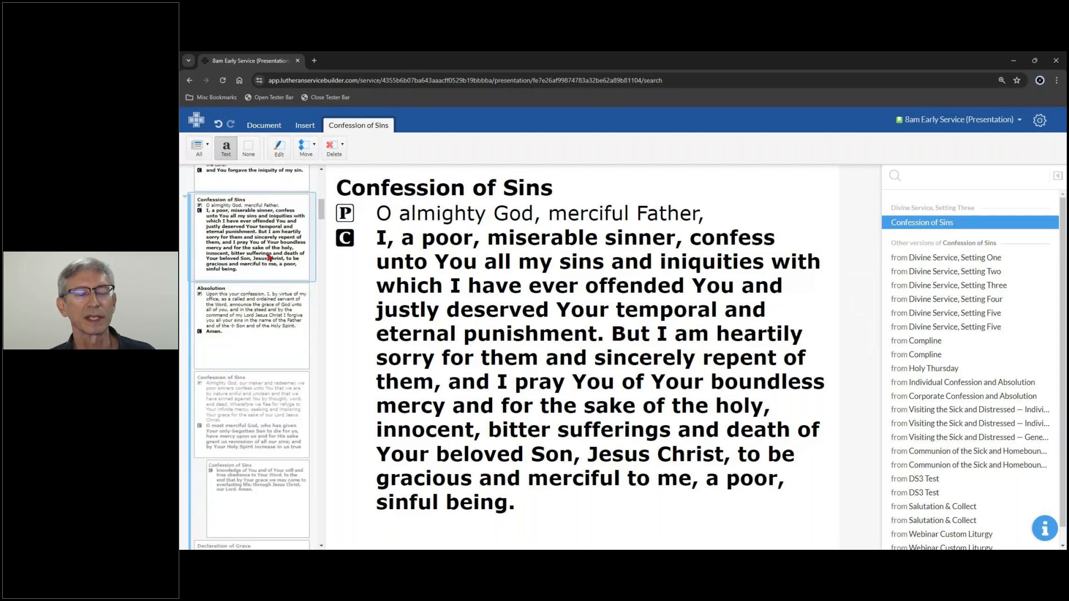
{"action": "scroll", "coordinate": [269, 257], "scroll_direction": "down", "scroll_amount": 1}
{"action": "scroll", "coordinate": [269, 257], "scroll_direction": "down", "scroll_amount": 1}
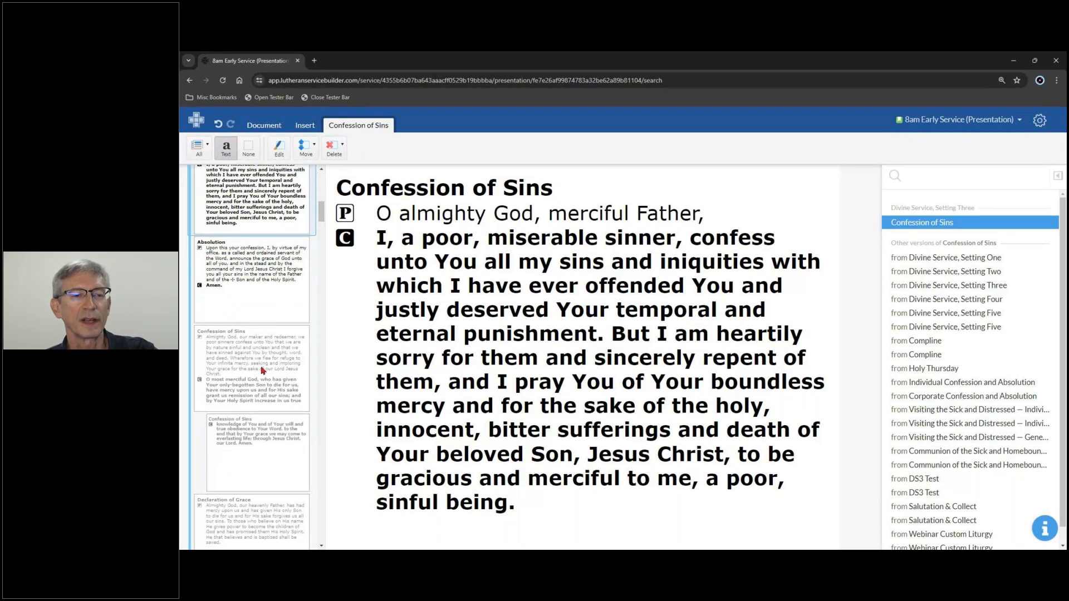
{"action": "scroll", "coordinate": [253, 436], "scroll_direction": "down", "scroll_amount": 3}
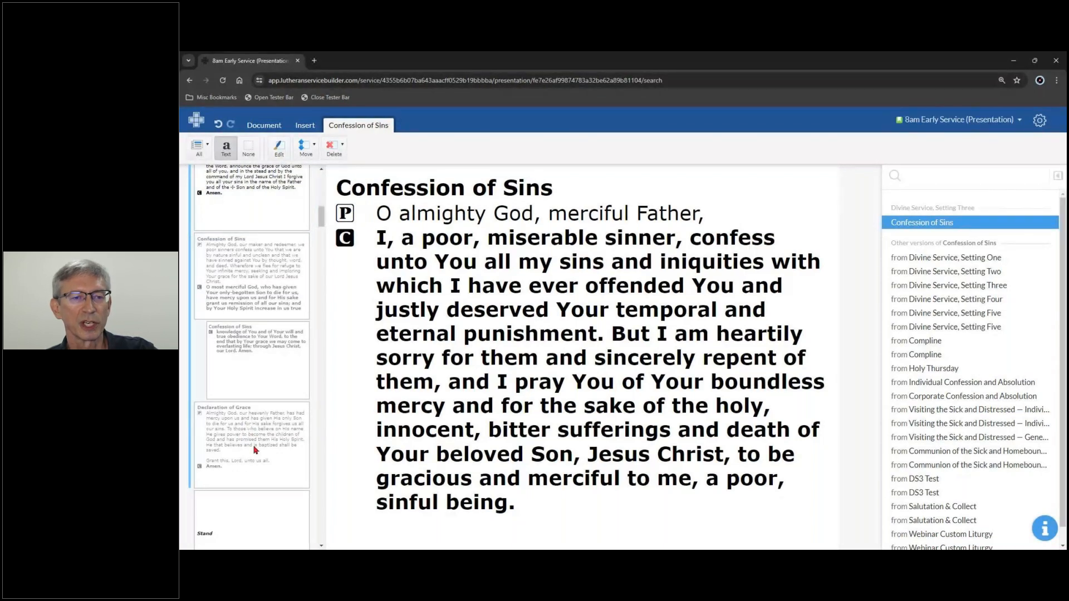
{"action": "scroll", "coordinate": [251, 426], "scroll_direction": "up", "scroll_amount": 4}
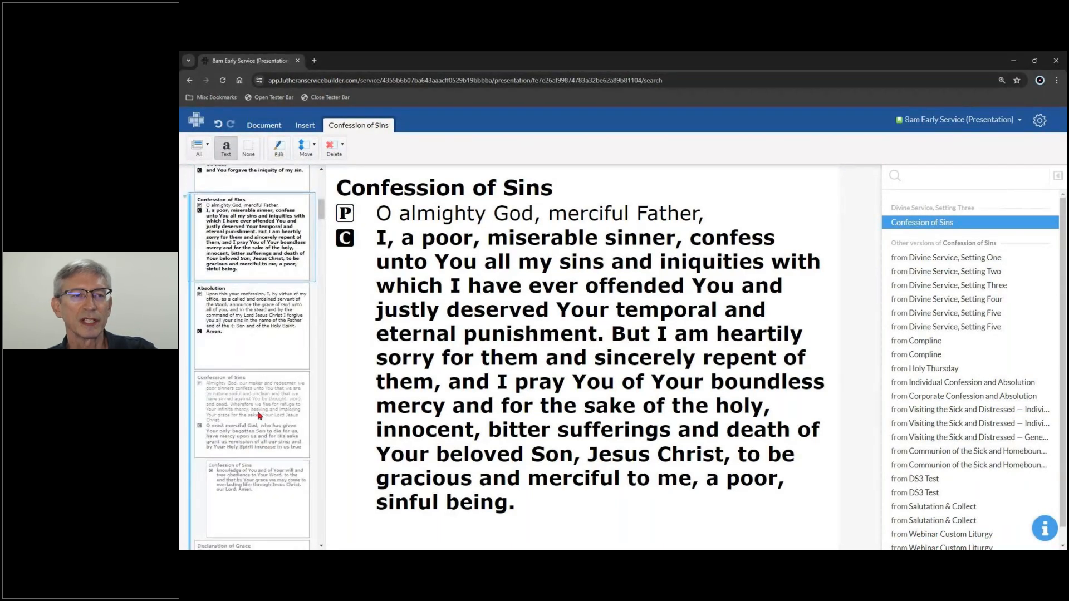
{"action": "scroll", "coordinate": [217, 261], "scroll_direction": "up", "scroll_amount": 1}
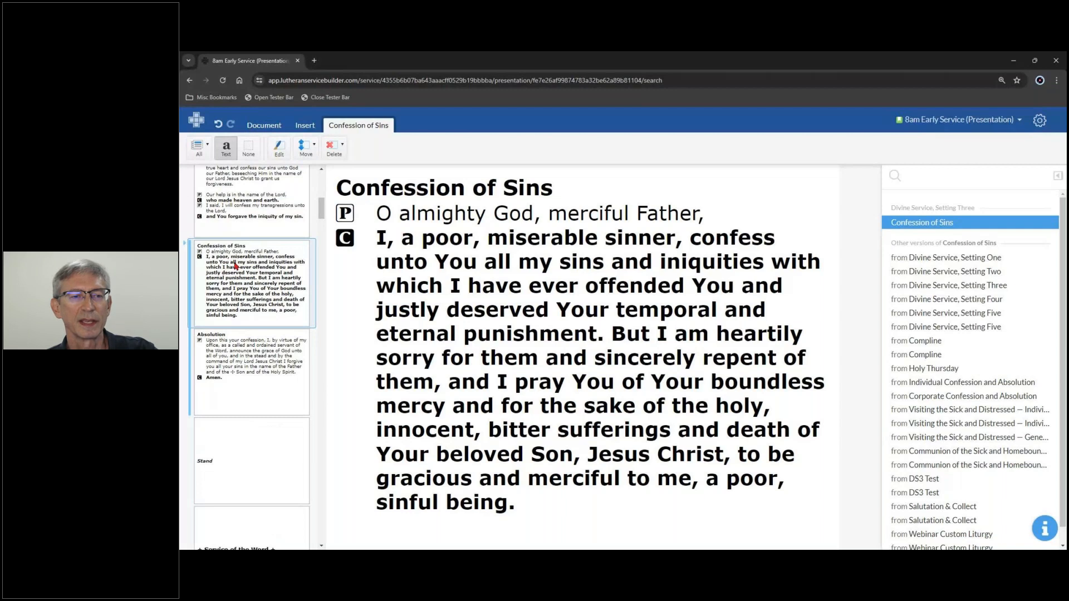
{"action": "scroll", "coordinate": [234, 356], "scroll_direction": "up", "scroll_amount": 1}
Delete the Stand rubric slide after the Absolution and the "Service of the Word" heading slide
{"action": "left_click", "coordinate": [234, 356]}
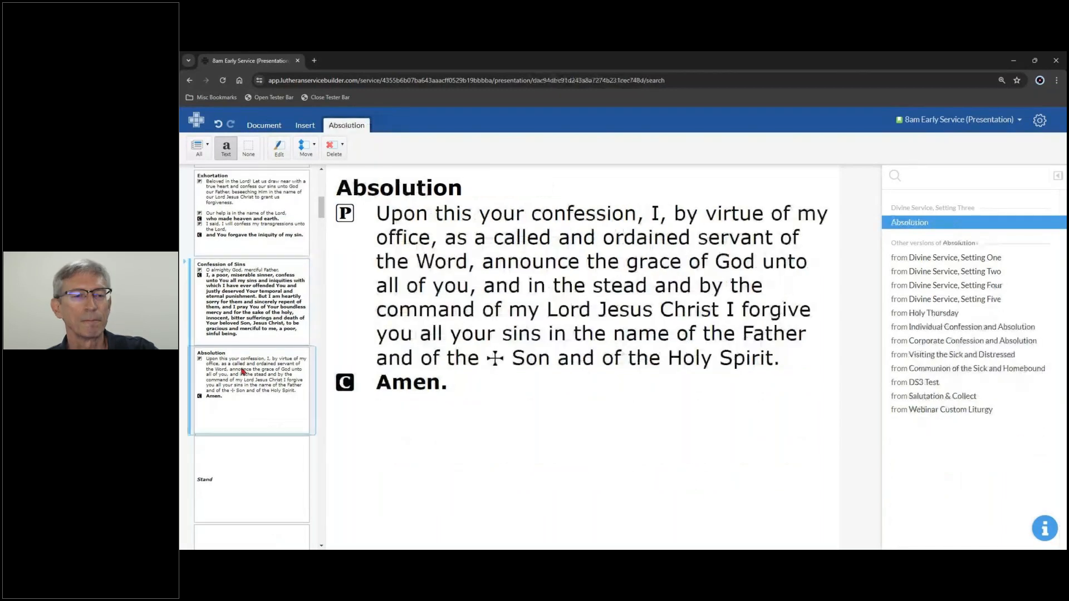
{"action": "scroll", "coordinate": [251, 357], "scroll_direction": "down", "scroll_amount": 5}
{"action": "left_click", "coordinate": [287, 268]}
{"action": "right_click", "coordinate": [274, 260]}
{"action": "left_click", "coordinate": [261, 306]}
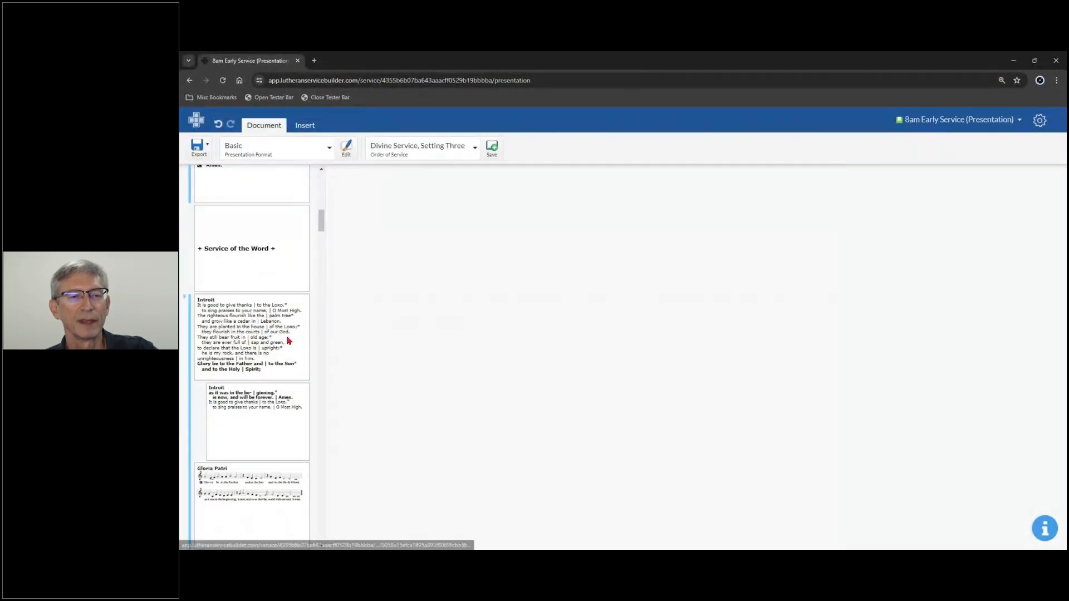
{"action": "left_click", "coordinate": [281, 255]}
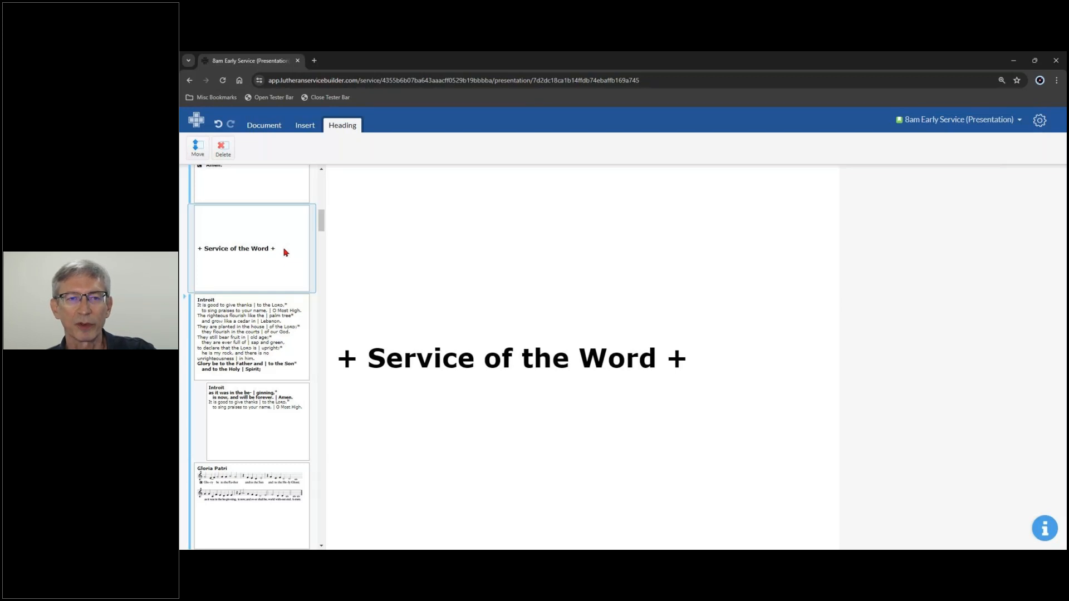
{"action": "right_click", "coordinate": [289, 241]}
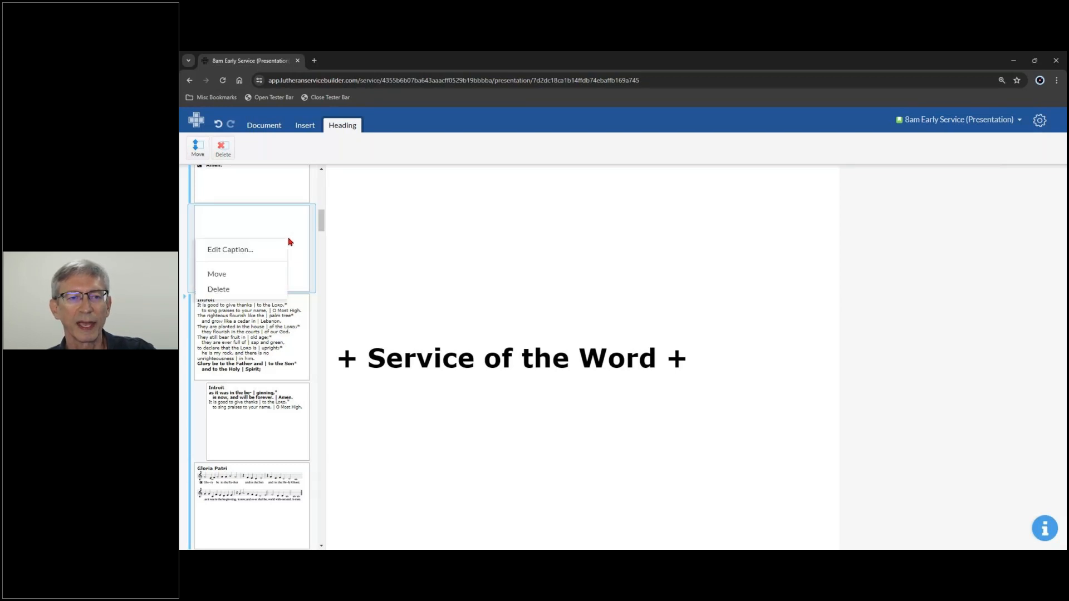
{"action": "left_click", "coordinate": [252, 290]}
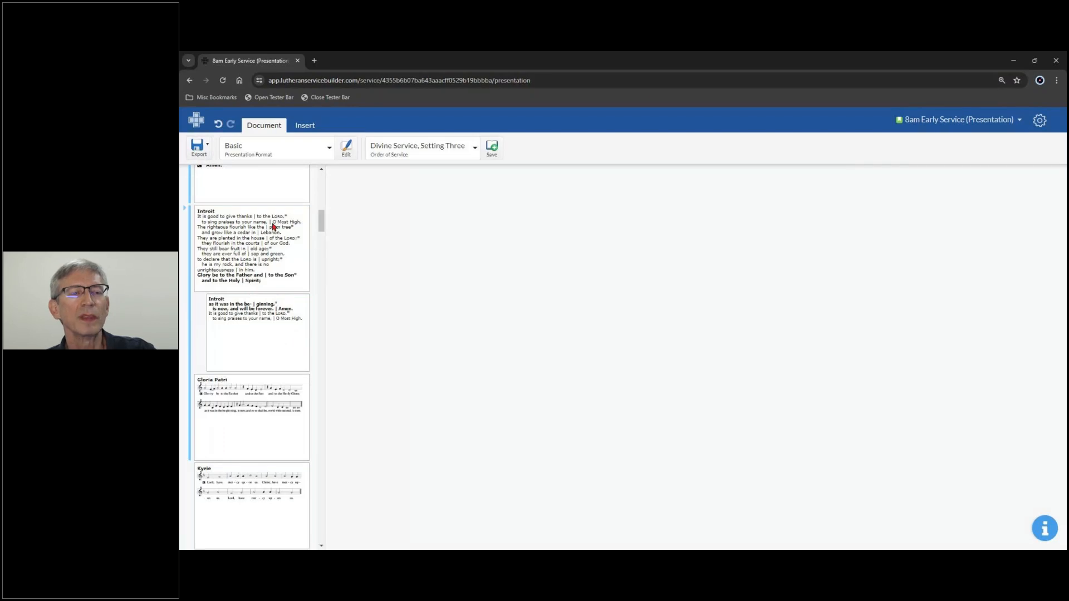
Open the Introit slide and examine the hidden alternatives in its group, including the two Psalm 1 slides
{"action": "left_click", "coordinate": [261, 239]}
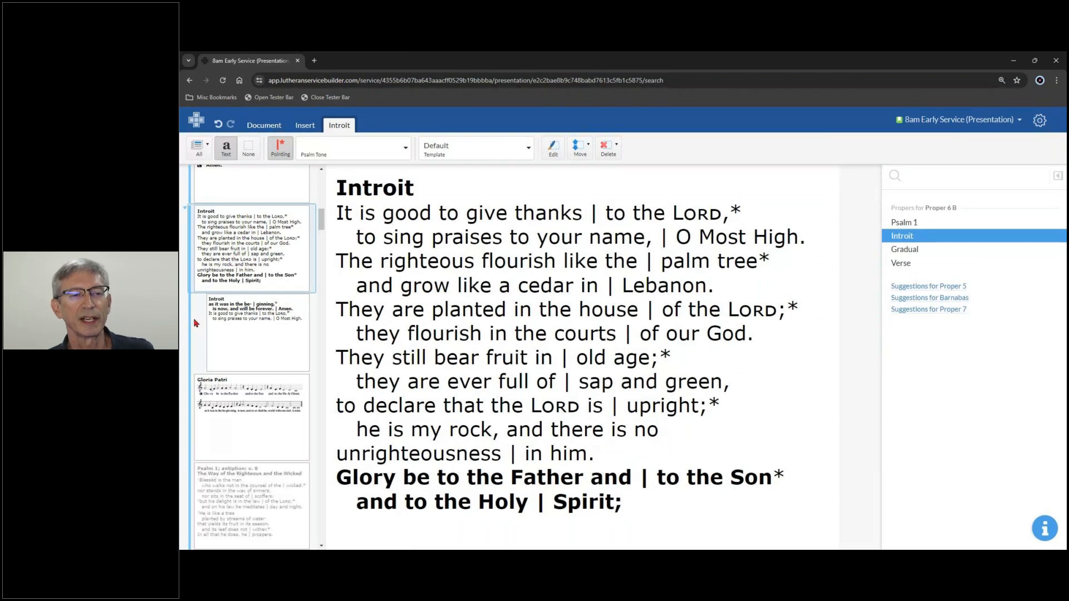
{"action": "scroll", "coordinate": [244, 306], "scroll_direction": "down", "scroll_amount": 3}
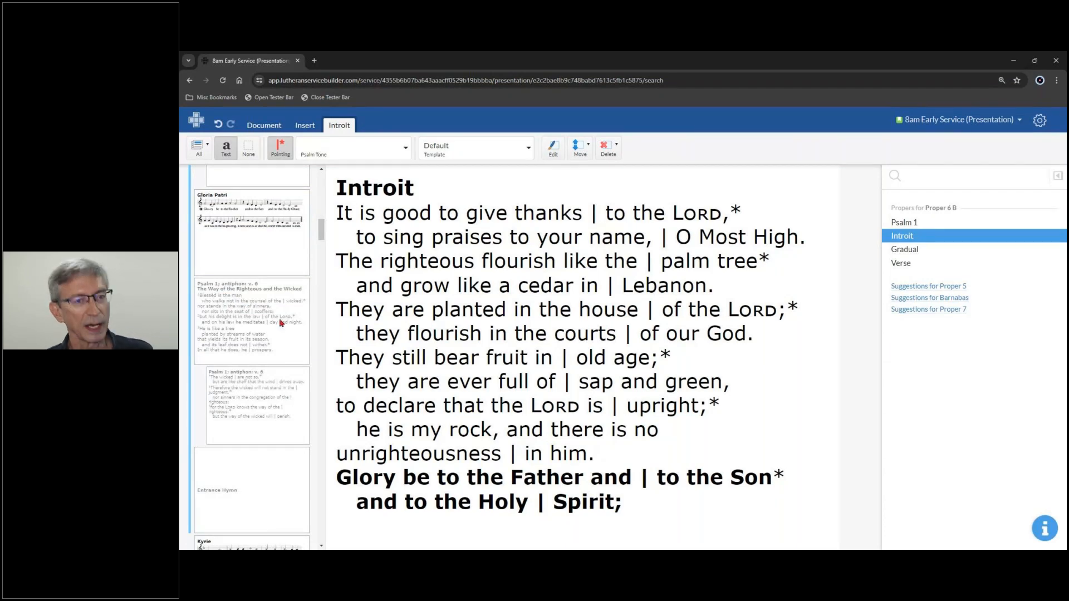
{"action": "left_click_drag", "start_coordinate": [306, 322], "coordinate": [370, 296]}
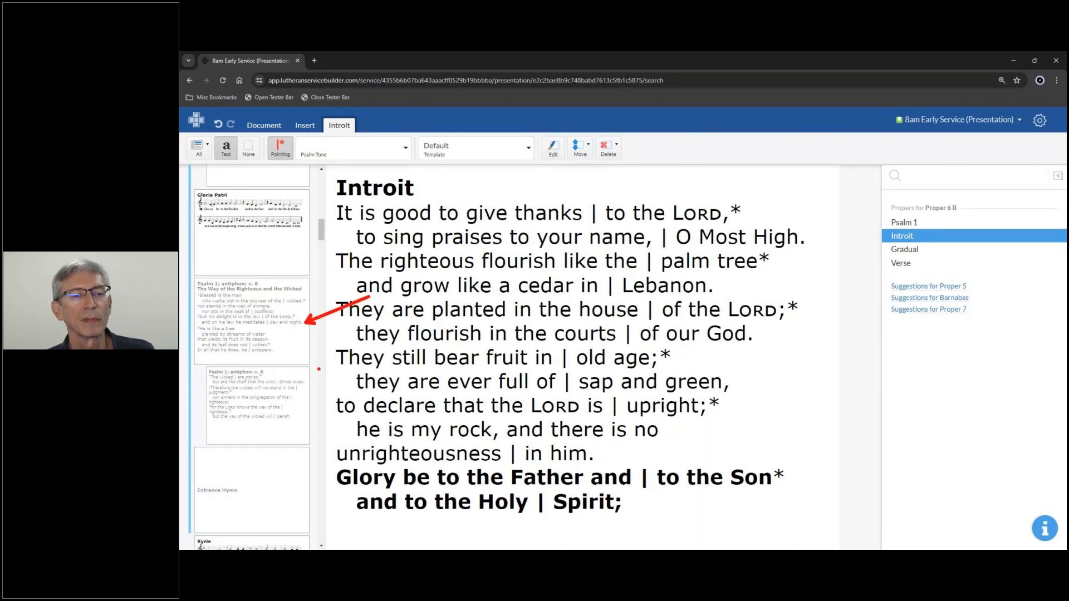
{"action": "left_click_drag", "start_coordinate": [299, 394], "coordinate": [373, 377]}
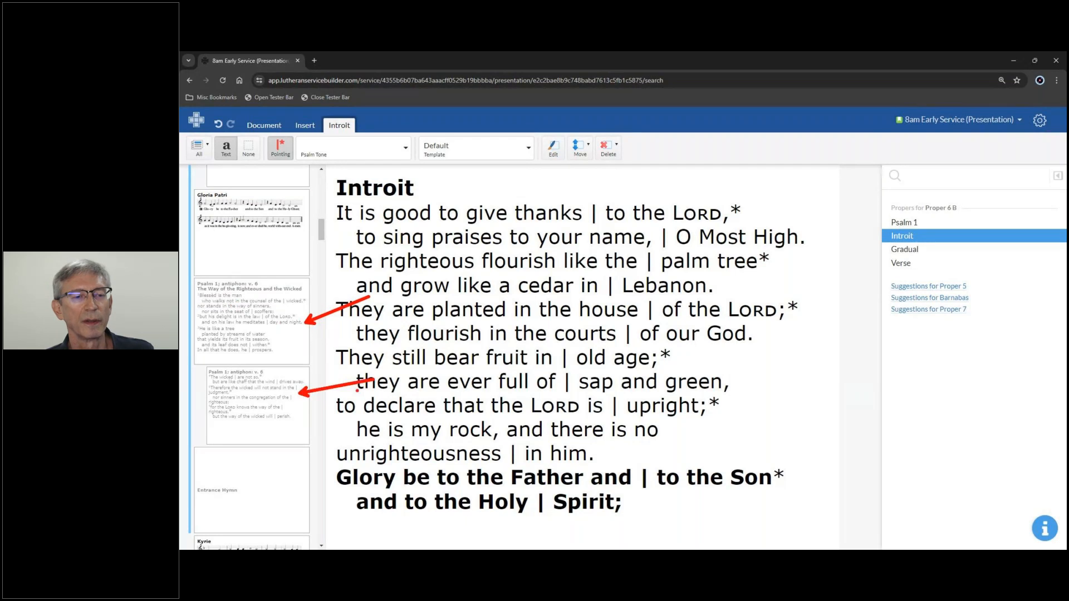
Examine the Introit slide's heading display options and compare its text without and with the pointing marks
{"action": "left_click_drag", "start_coordinate": [300, 494], "coordinate": [374, 474]}
{"action": "scroll", "coordinate": [280, 407], "scroll_direction": "up", "scroll_amount": 1}
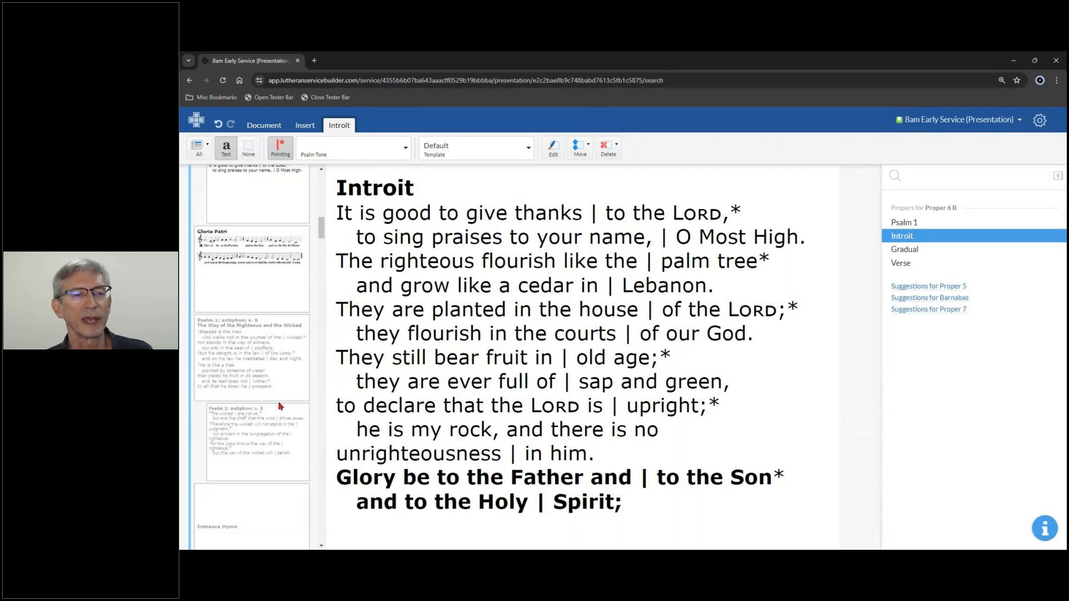
{"action": "scroll", "coordinate": [280, 407], "scroll_direction": "up", "scroll_amount": 3}
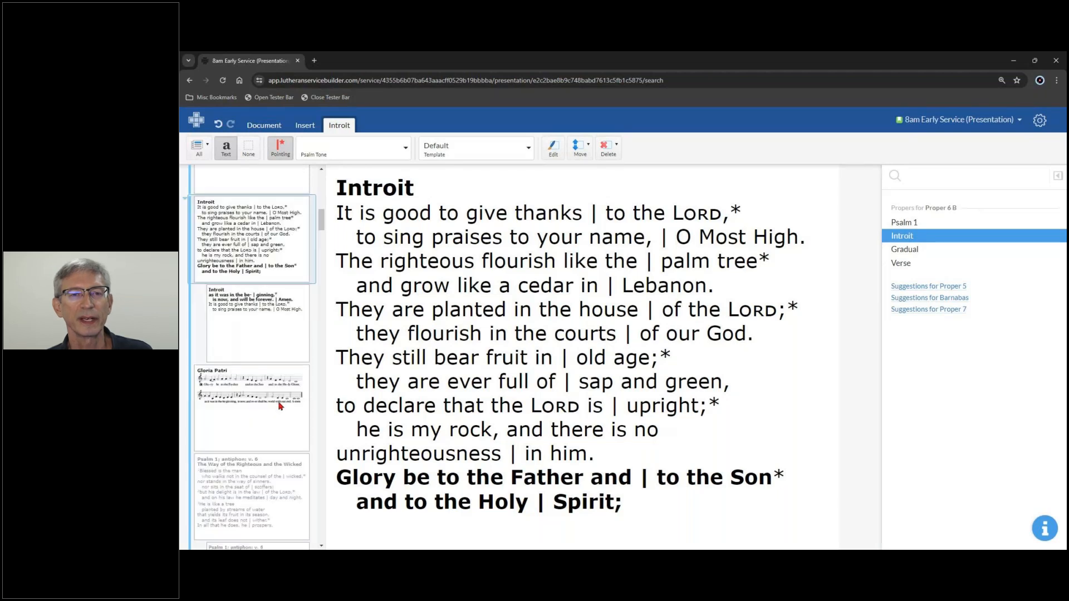
{"action": "scroll", "coordinate": [280, 406], "scroll_direction": "up", "scroll_amount": 2}
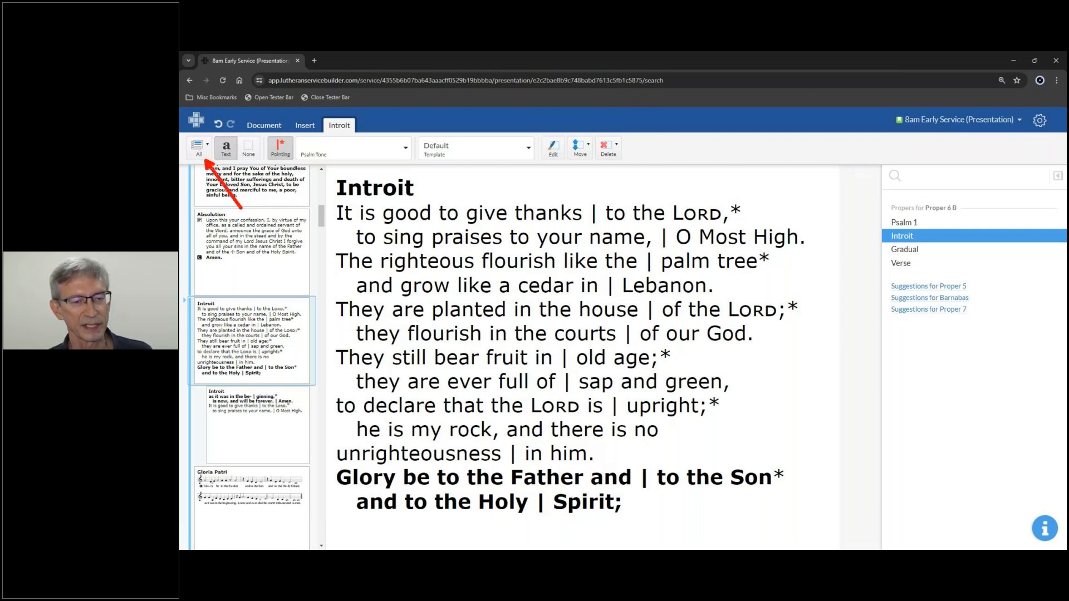
{"action": "left_click", "coordinate": [207, 149]}
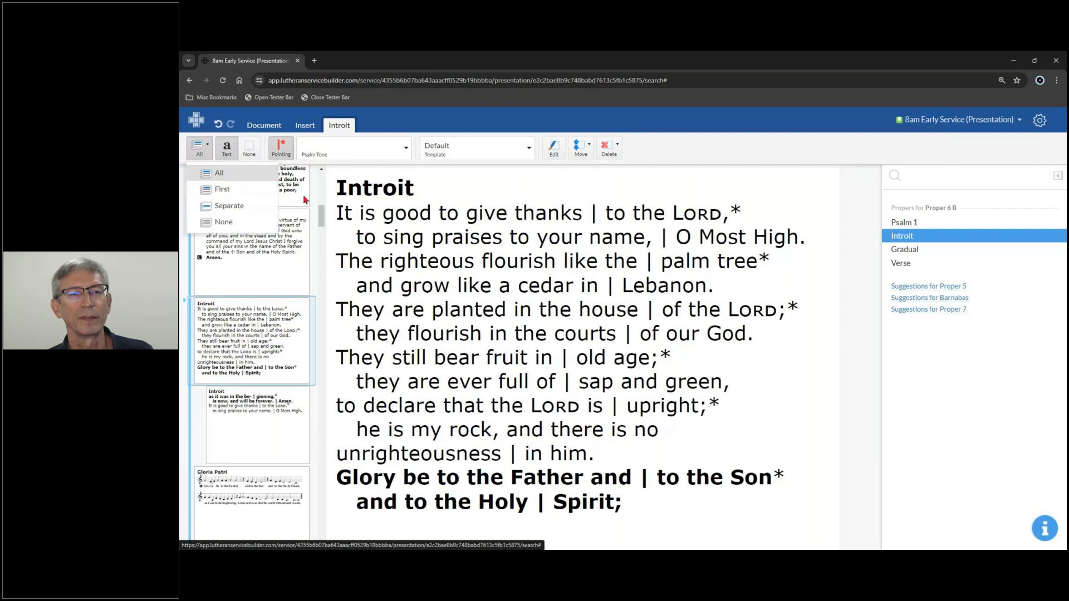
{"action": "left_click", "coordinate": [224, 151]}
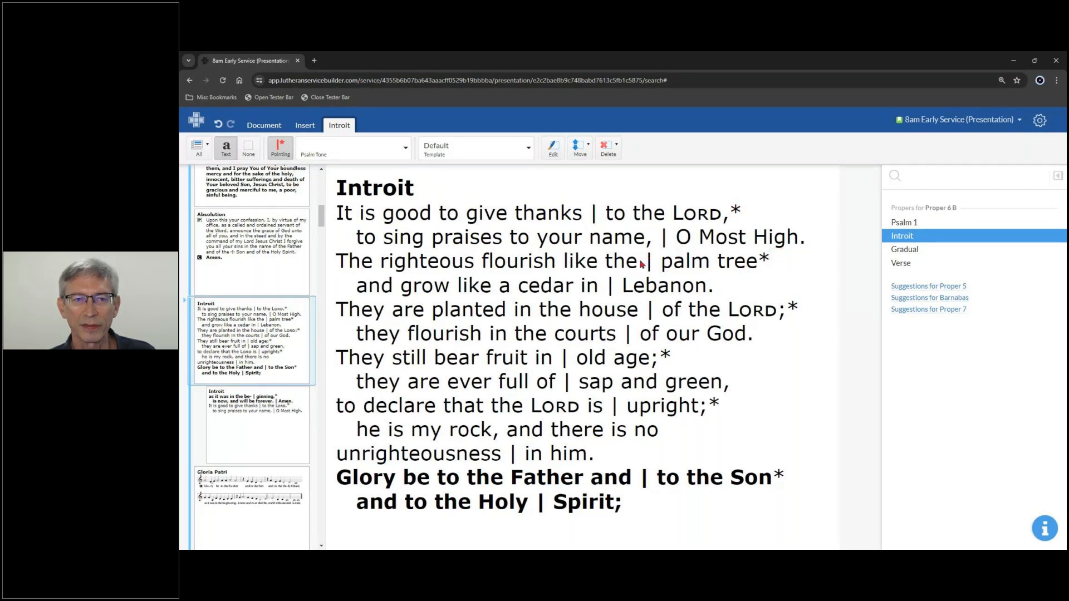
{"action": "left_click", "coordinate": [282, 150]}
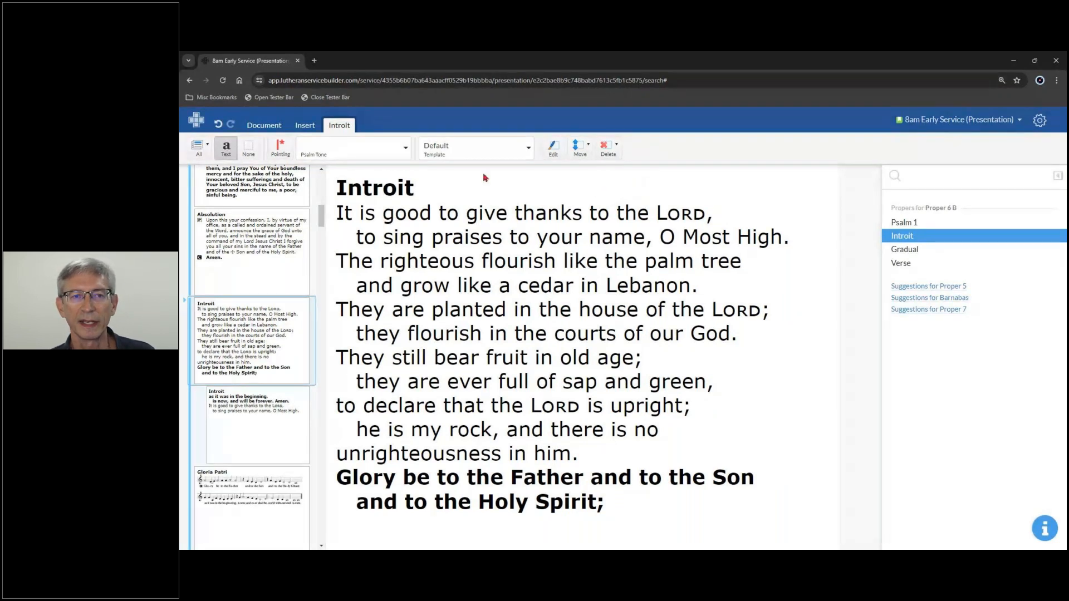
{"action": "left_click", "coordinate": [279, 149]}
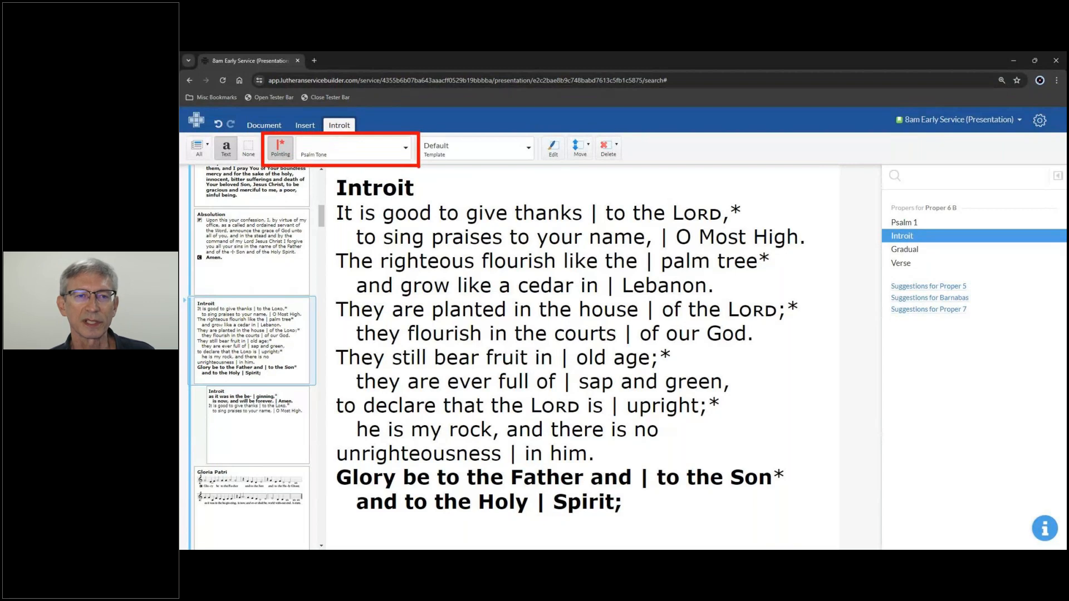
Browse the available psalm tones for the Introit and apply tone H
{"action": "left_click", "coordinate": [406, 151]}
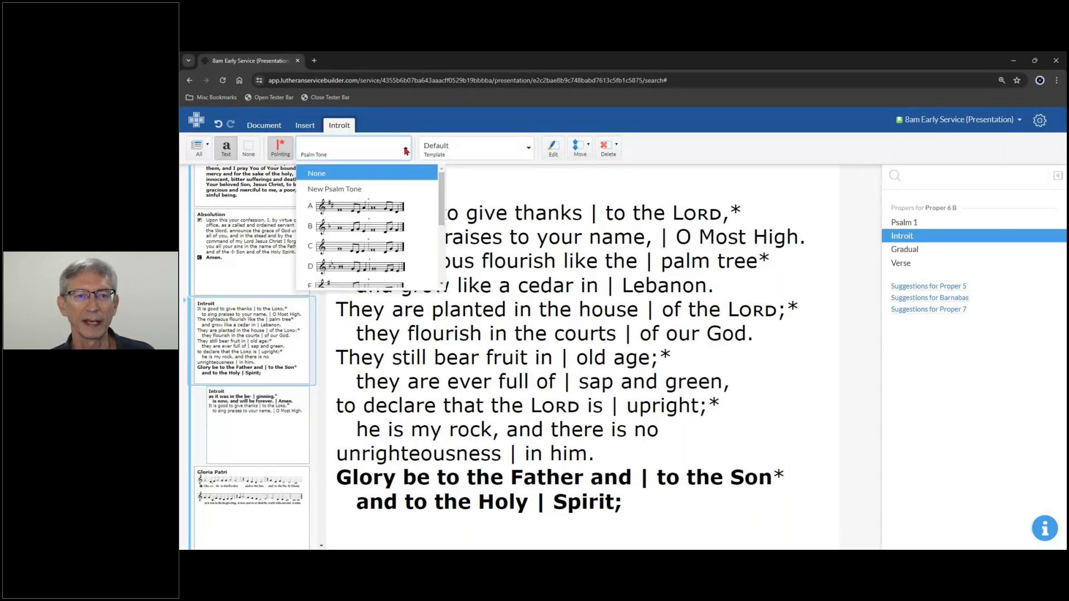
{"action": "left_click_drag", "start_coordinate": [443, 189], "coordinate": [436, 258]}
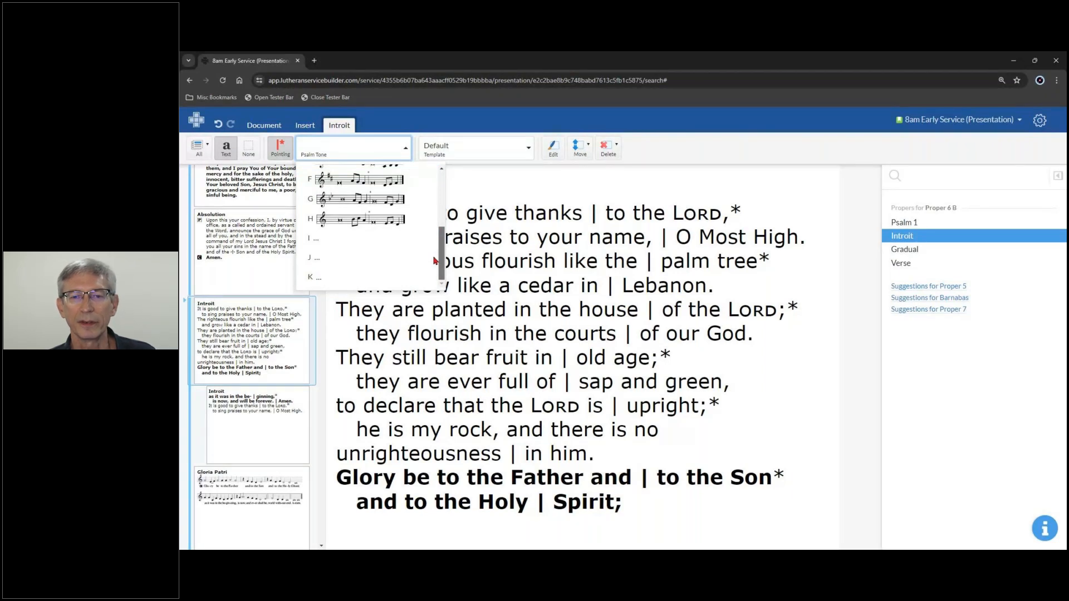
{"action": "scroll", "coordinate": [435, 260], "scroll_direction": "up", "scroll_amount": 2}
{"action": "left_click_drag", "start_coordinate": [457, 198], "coordinate": [460, 183]}
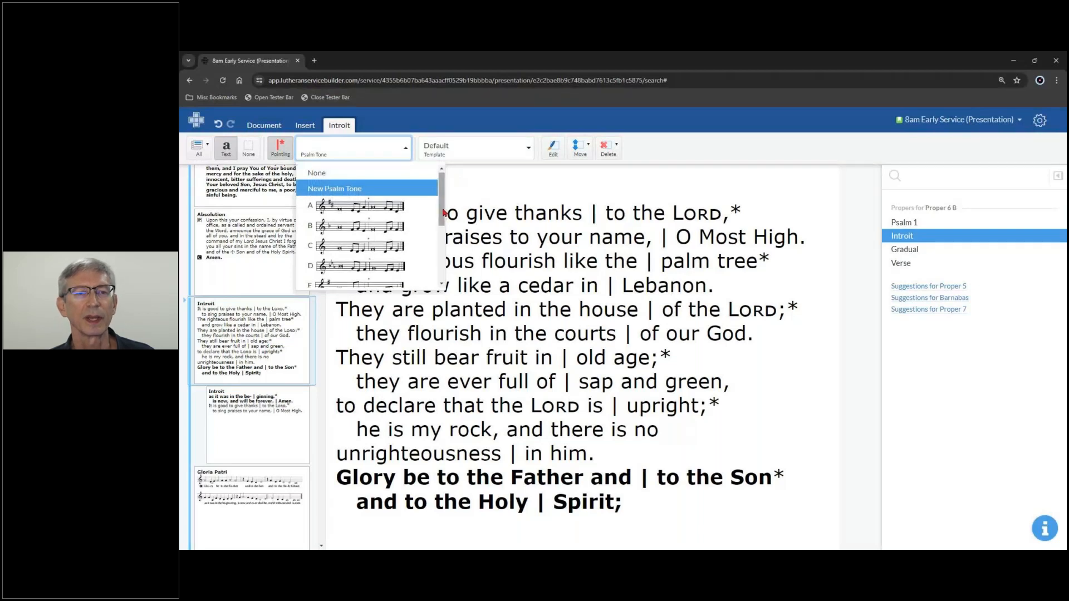
{"action": "scroll", "coordinate": [443, 212], "scroll_direction": "down", "scroll_amount": 4}
{"action": "left_click", "coordinate": [362, 266]}
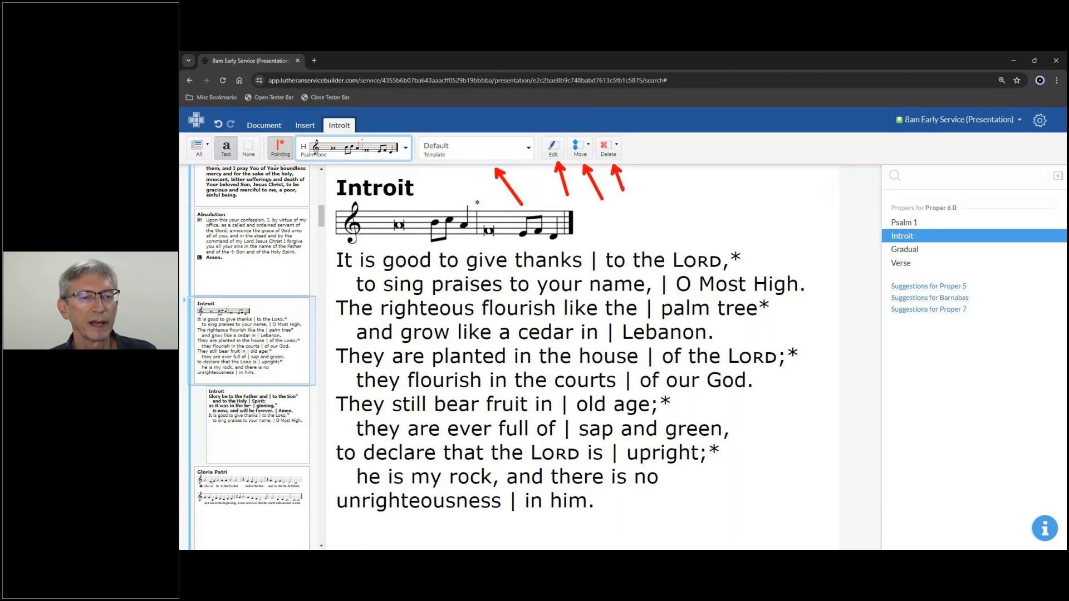
Open the Gloria Patri slide and compare its Text, Melody and Setting versions
{"action": "scroll", "coordinate": [274, 301], "scroll_direction": "down", "scroll_amount": 3}
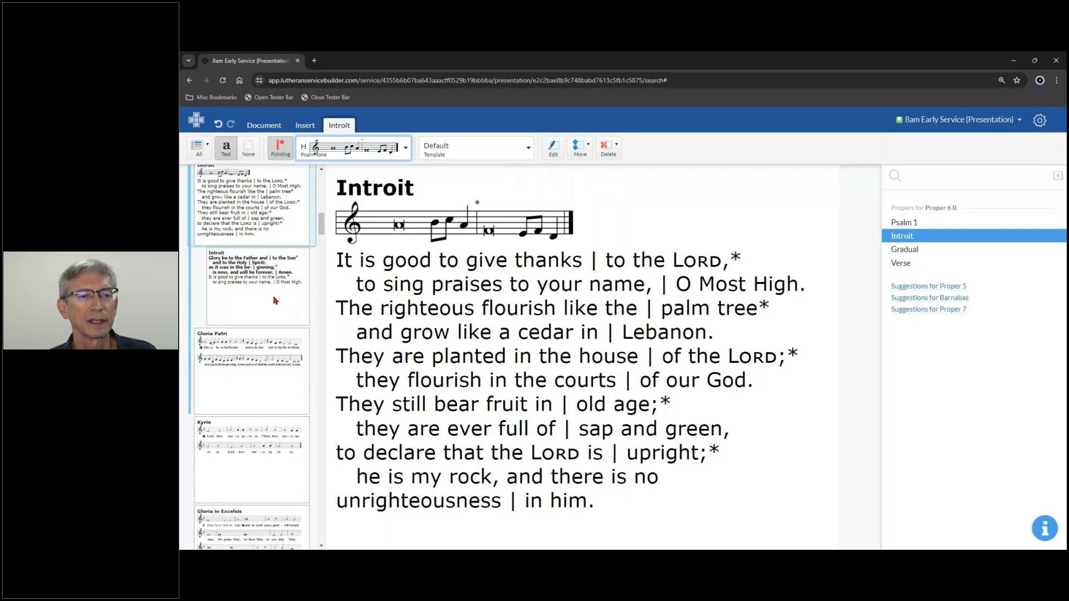
{"action": "left_click", "coordinate": [268, 361]}
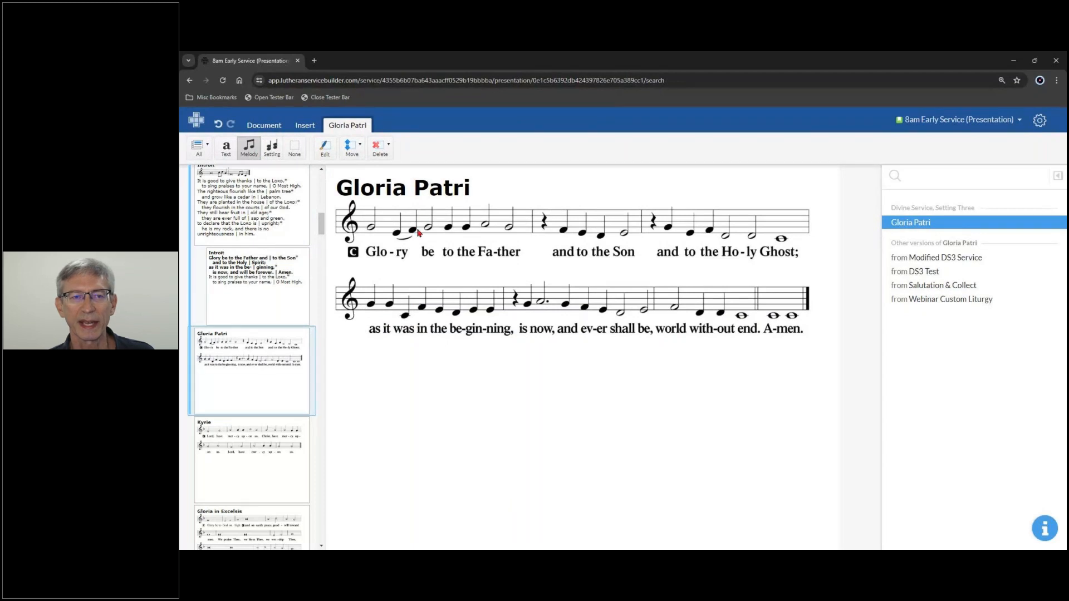
{"action": "left_click", "coordinate": [226, 154]}
{"action": "left_click", "coordinate": [251, 157]}
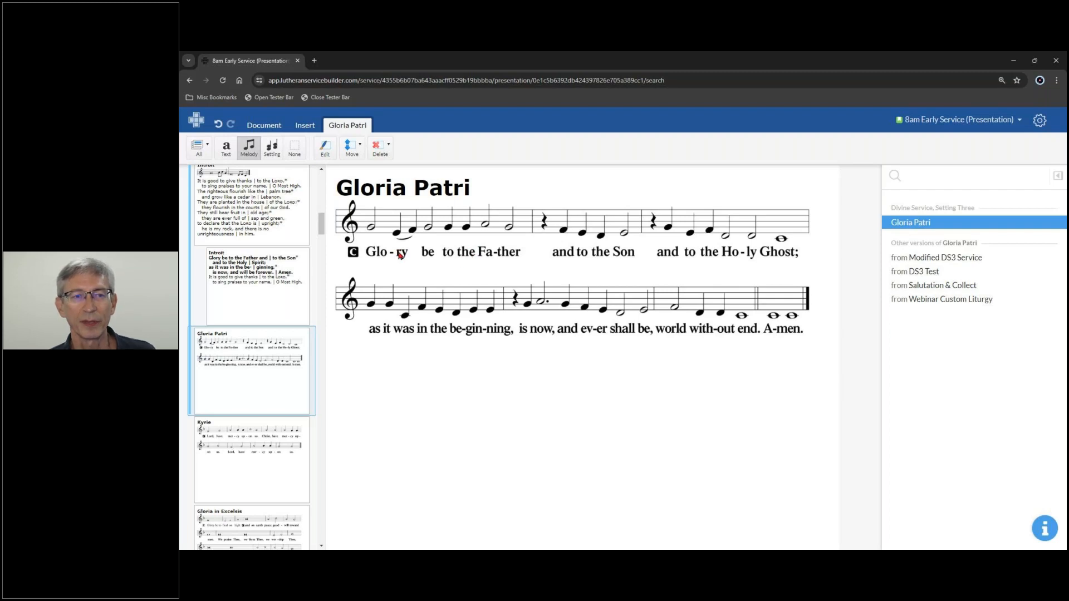
{"action": "left_click", "coordinate": [226, 149]}
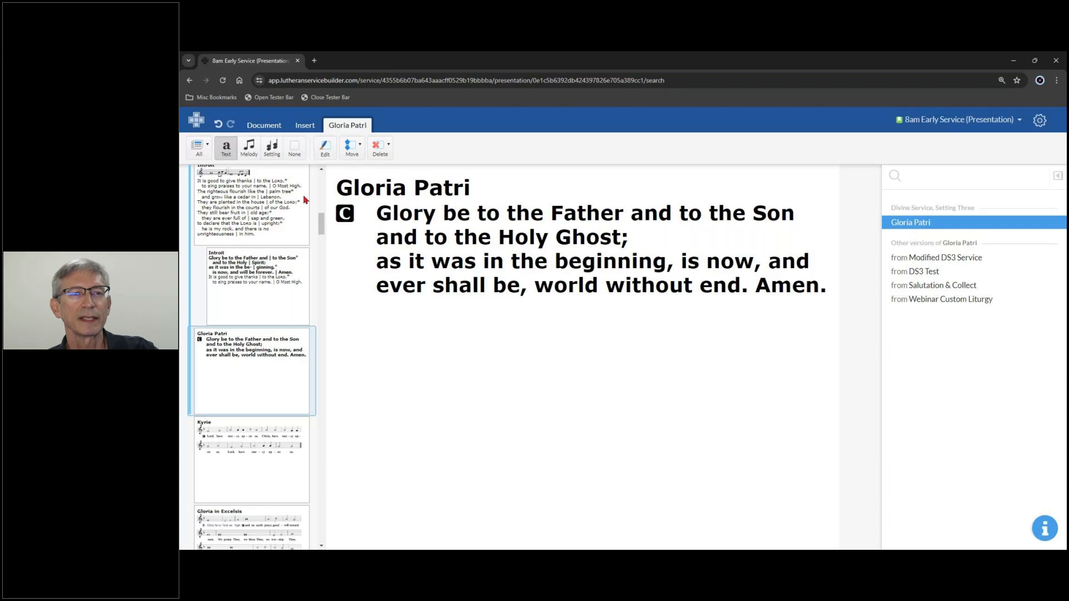
{"action": "left_click", "coordinate": [268, 155]}
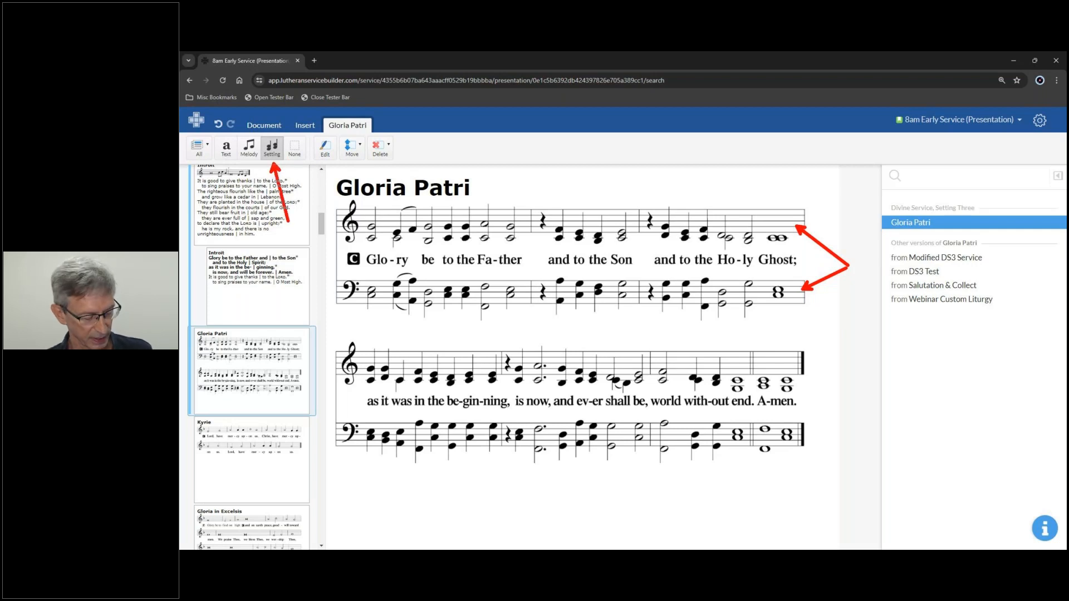
{"action": "left_click", "coordinate": [250, 150]}
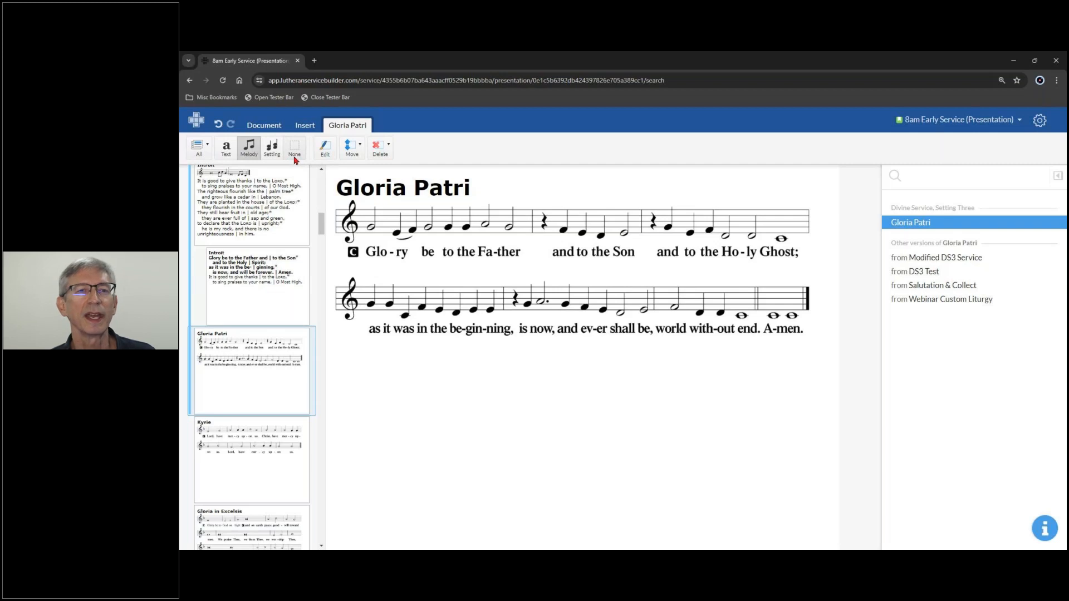
Set both the Kyrie slide and the Gloria Patri slide to show text instead of the melody
{"action": "scroll", "coordinate": [299, 329], "scroll_direction": "down", "scroll_amount": 1}
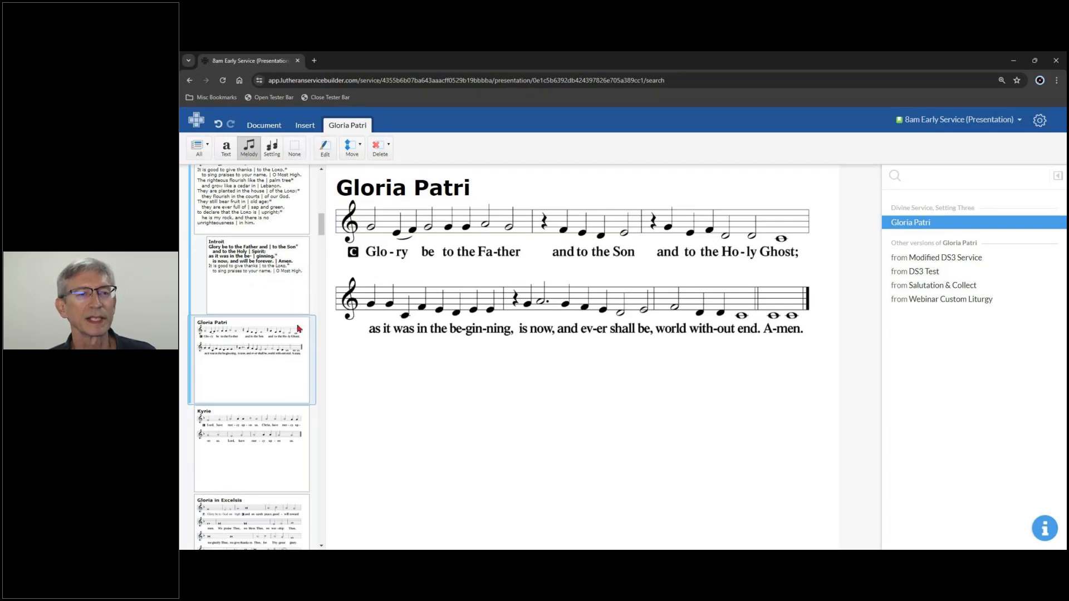
{"action": "scroll", "coordinate": [283, 231], "scroll_direction": "down", "scroll_amount": 5}
{"action": "left_click", "coordinate": [273, 231]}
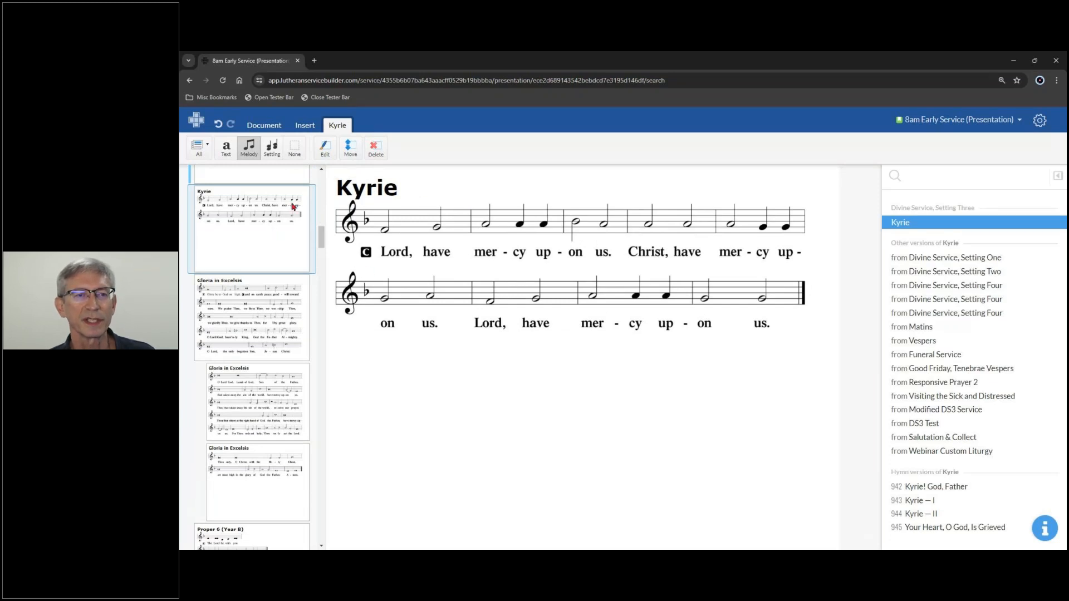
{"action": "left_click", "coordinate": [226, 149]}
{"action": "scroll", "coordinate": [265, 230], "scroll_direction": "up", "scroll_amount": 3}
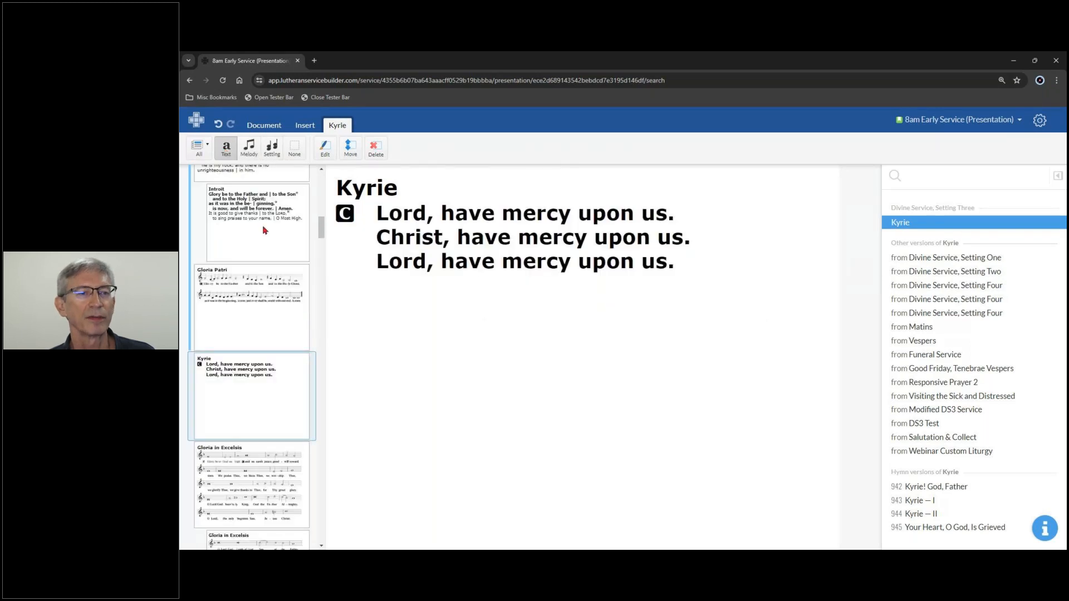
{"action": "left_click", "coordinate": [256, 300]}
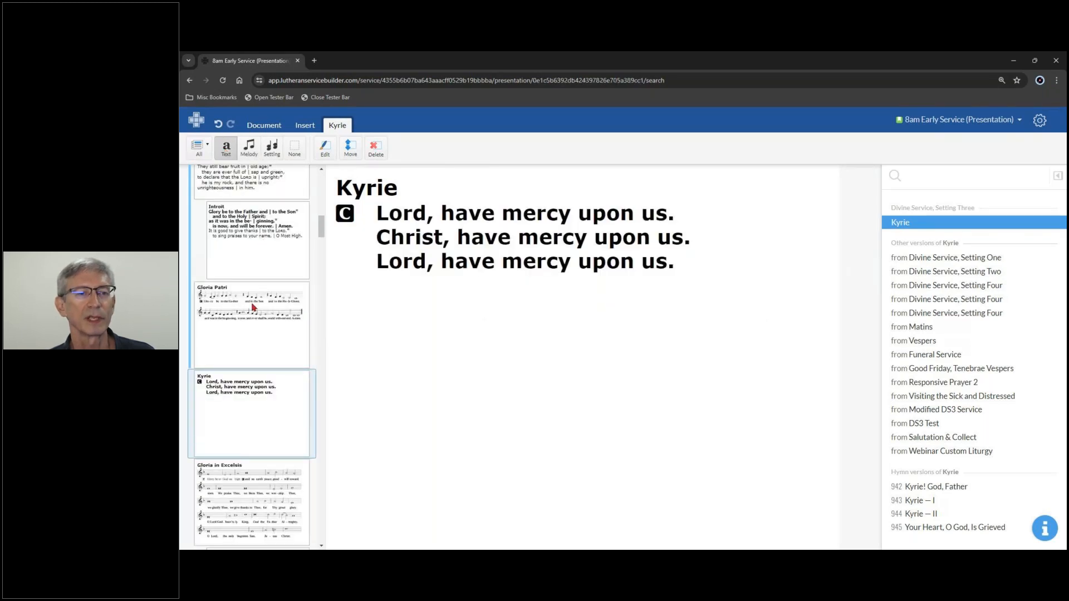
{"action": "left_click", "coordinate": [226, 149]}
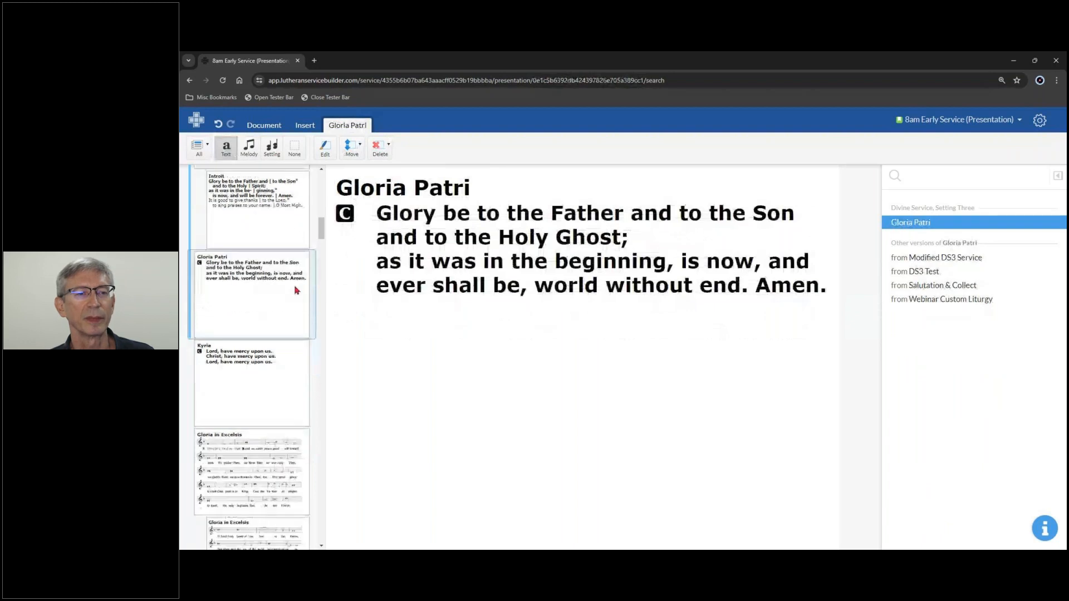
Look over the Gloria in Excelsis slides and reopen the Kyrie slide
{"action": "scroll", "coordinate": [296, 290], "scroll_direction": "down", "scroll_amount": 4}
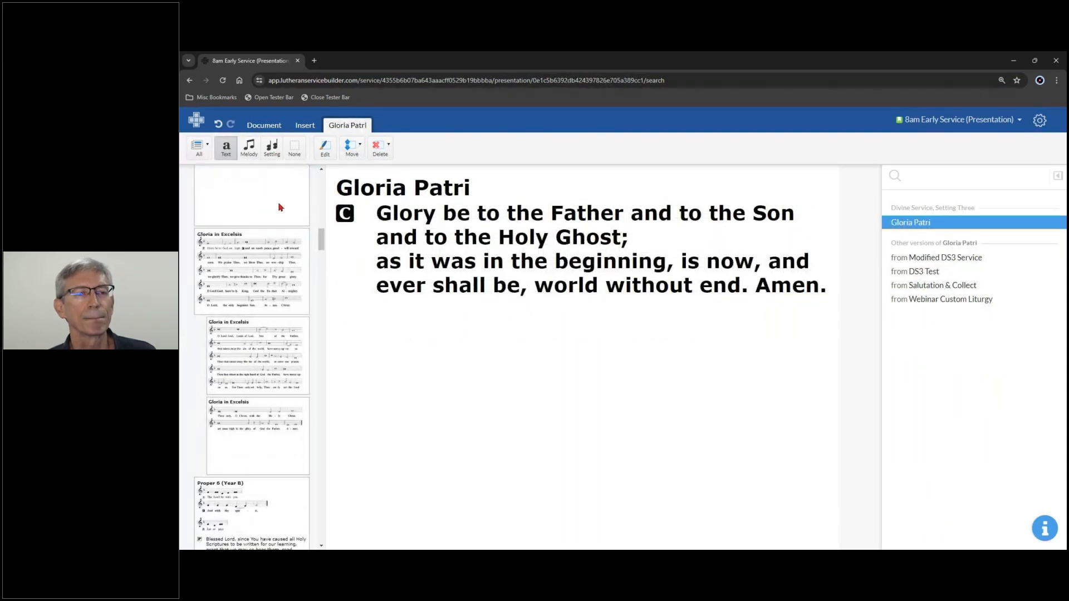
{"action": "scroll", "coordinate": [275, 205], "scroll_direction": "up", "scroll_amount": 3}
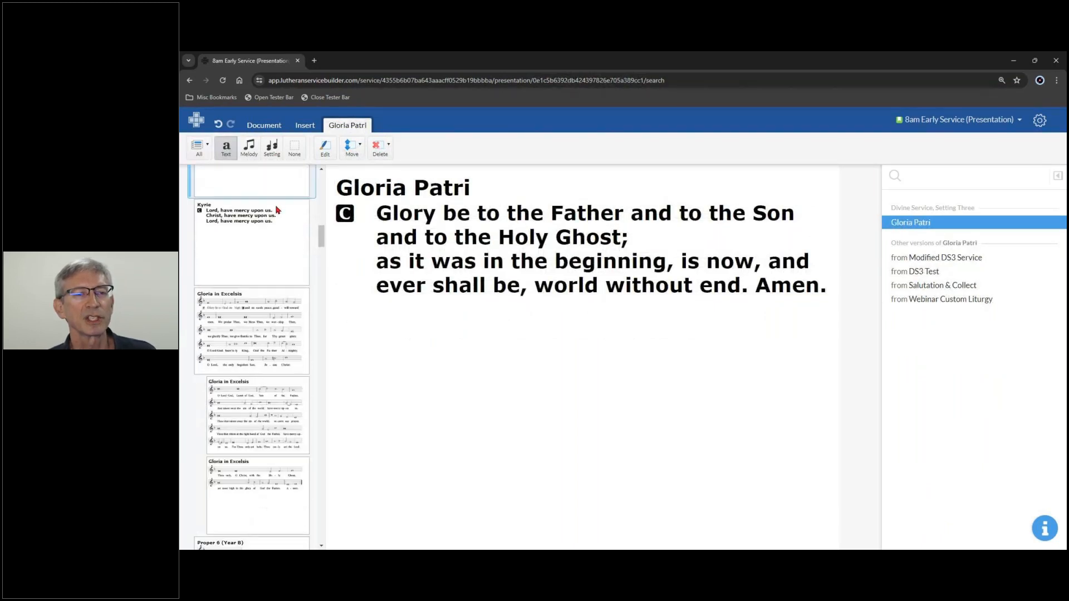
{"action": "left_click", "coordinate": [262, 272]}
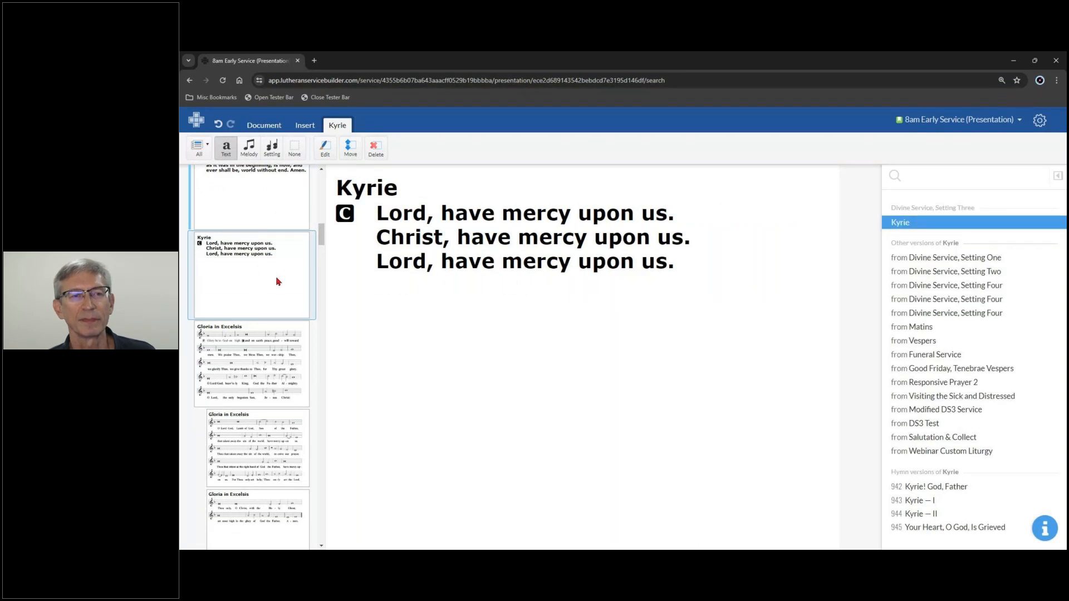
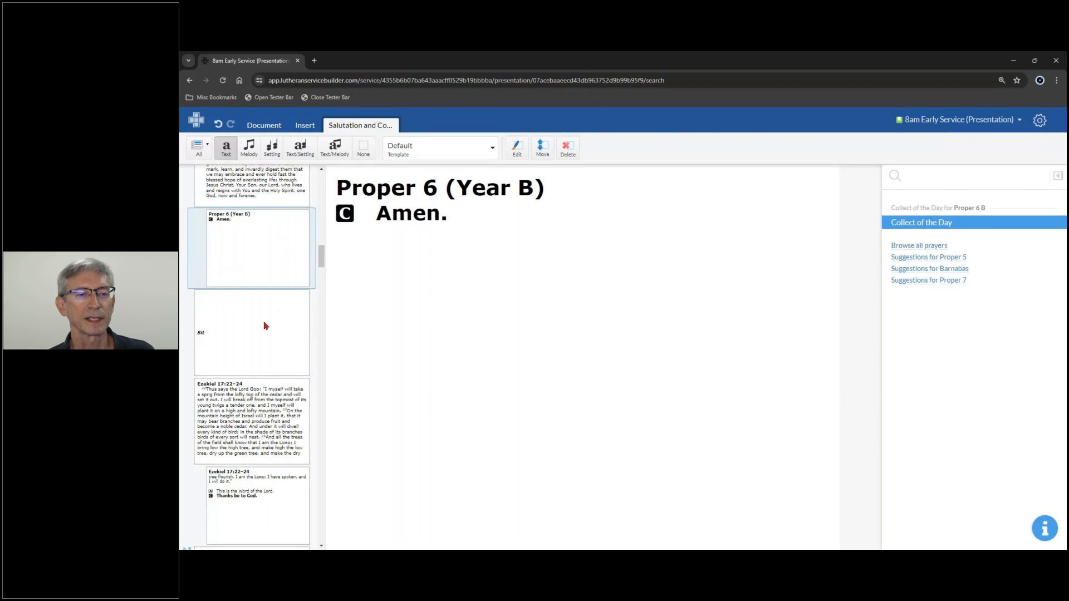
Delete the Sit rubric slide between the Collect of the Day and the Ezekiel 17:22–24 reading
{"action": "left_click", "coordinate": [265, 326]}
{"action": "right_click", "coordinate": [259, 308]}
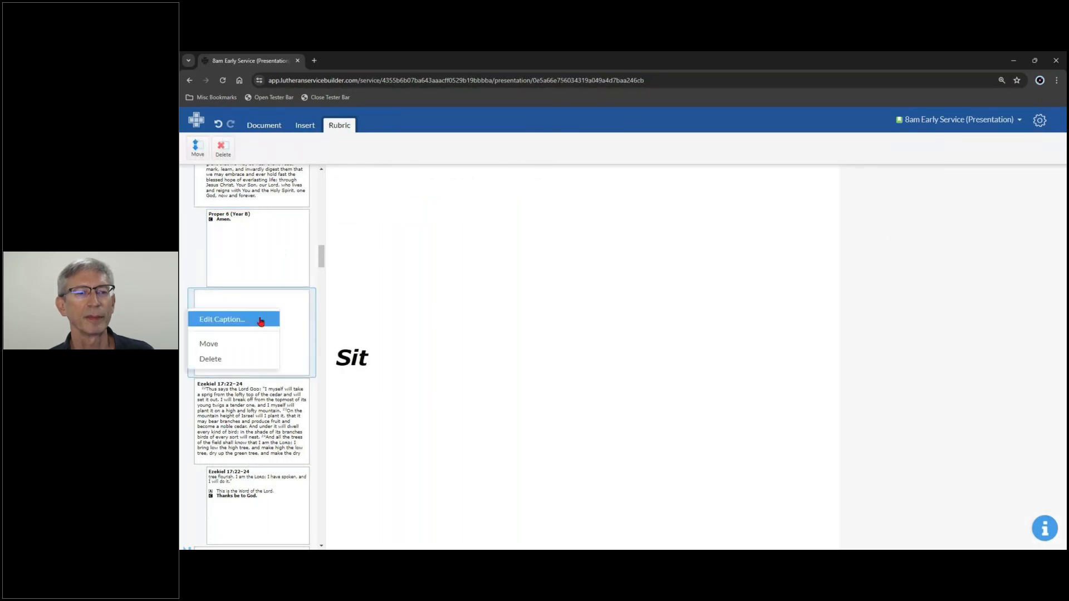
{"action": "left_click", "coordinate": [249, 361]}
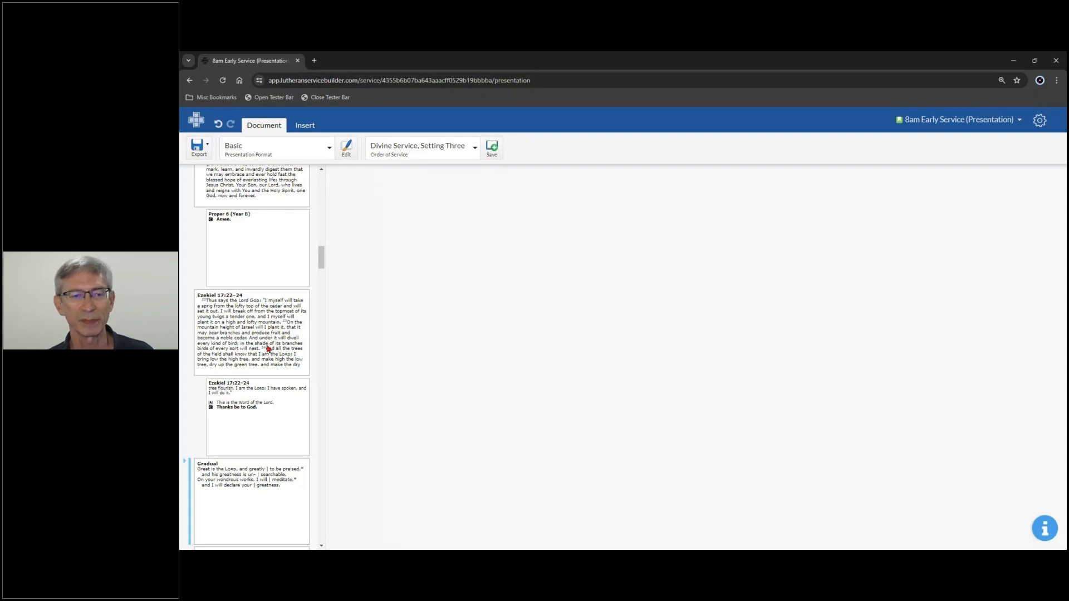
Review the Ezekiel 17:22–24 slides and change the reading's template to "with Introduction — Old Testament"
{"action": "left_click", "coordinate": [259, 331]}
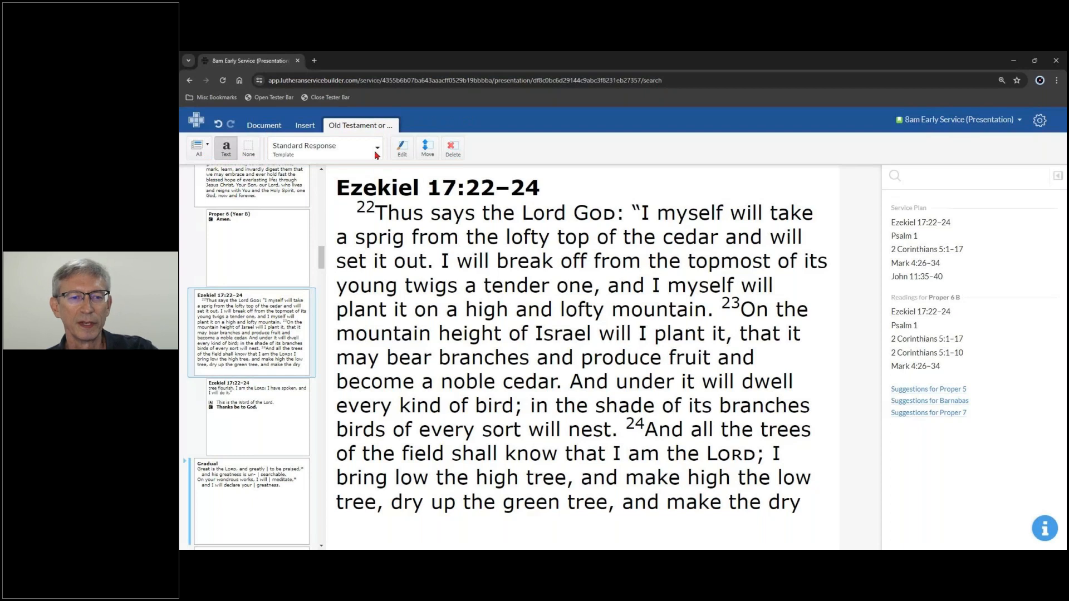
{"action": "left_click", "coordinate": [284, 411]}
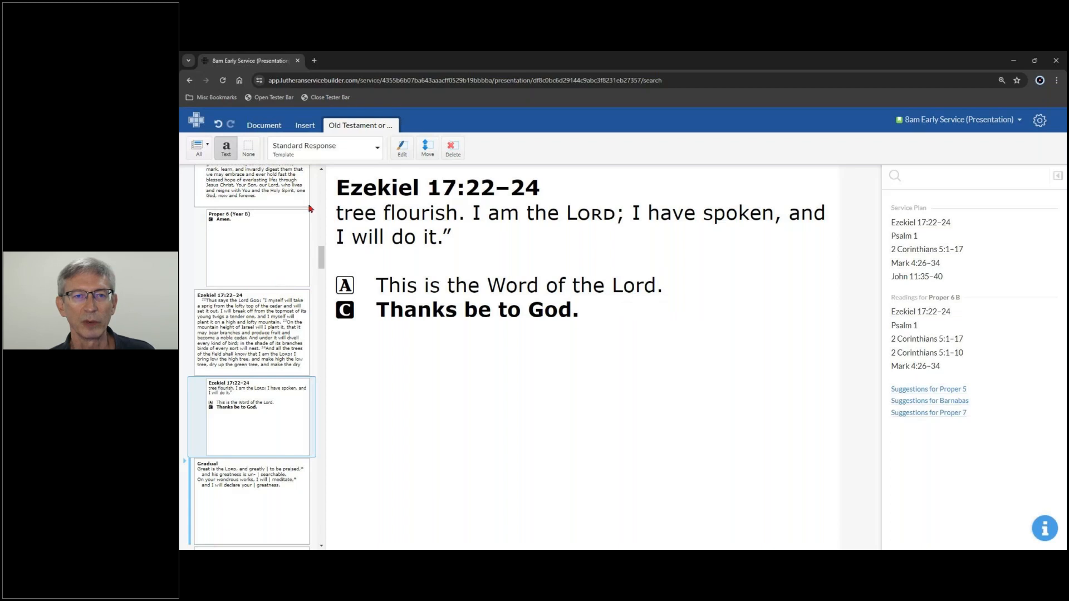
{"action": "left_click", "coordinate": [376, 152]}
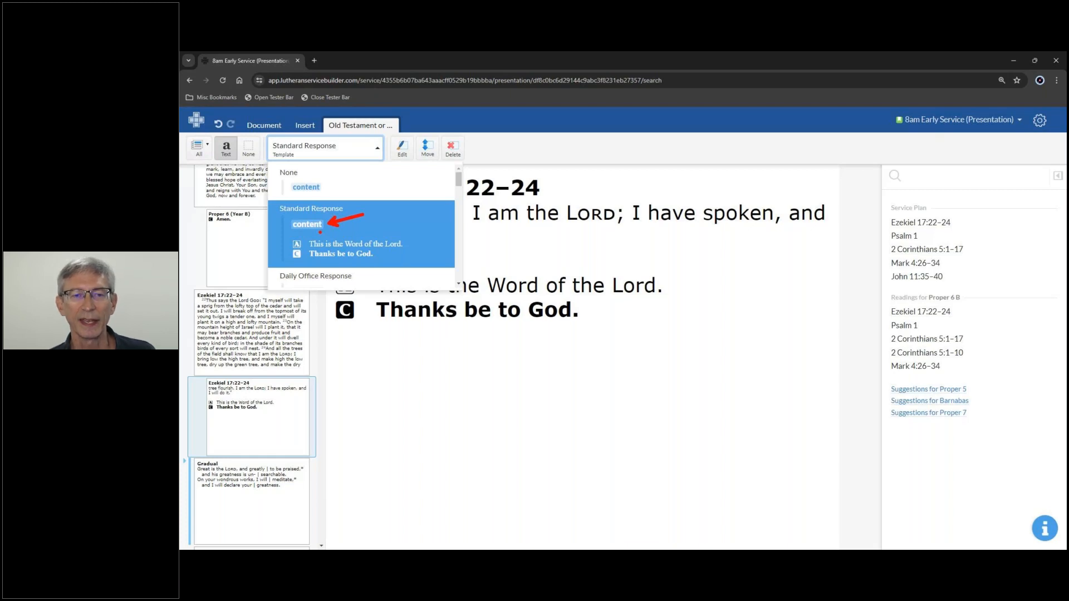
{"action": "left_click_drag", "start_coordinate": [407, 252], "coordinate": [450, 250]}
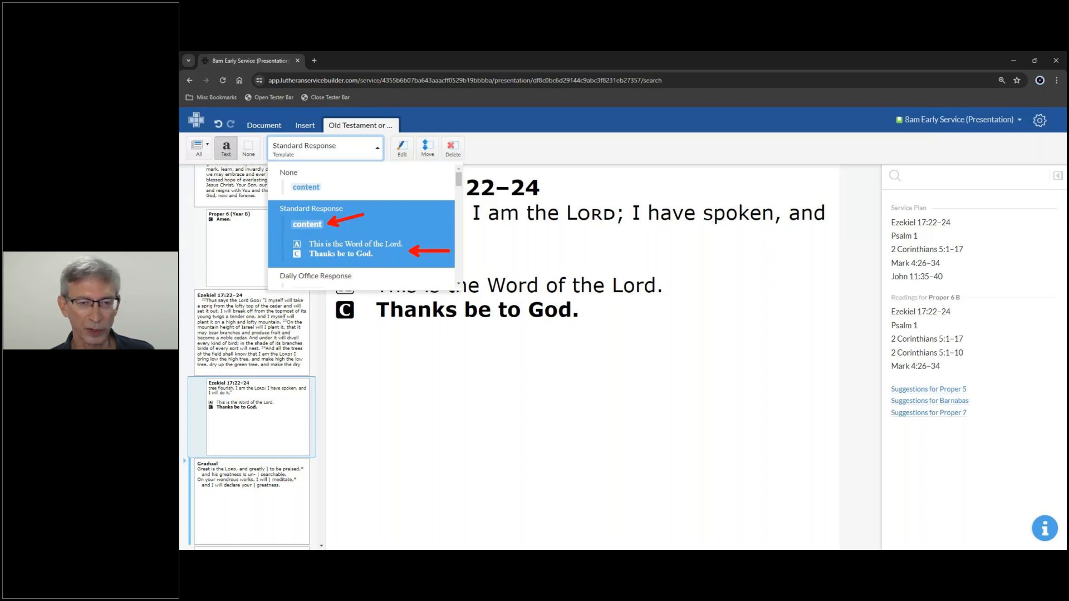
{"action": "key", "text": "Escape"}
{"action": "left_click_drag", "start_coordinate": [458, 184], "coordinate": [462, 196]}
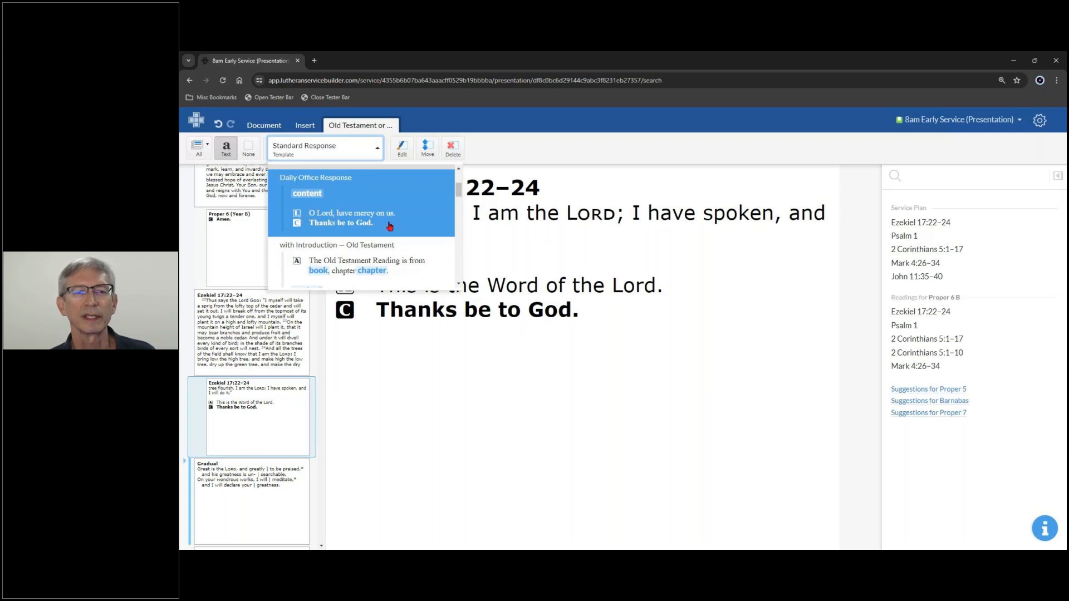
{"action": "left_click_drag", "start_coordinate": [460, 194], "coordinate": [461, 204]}
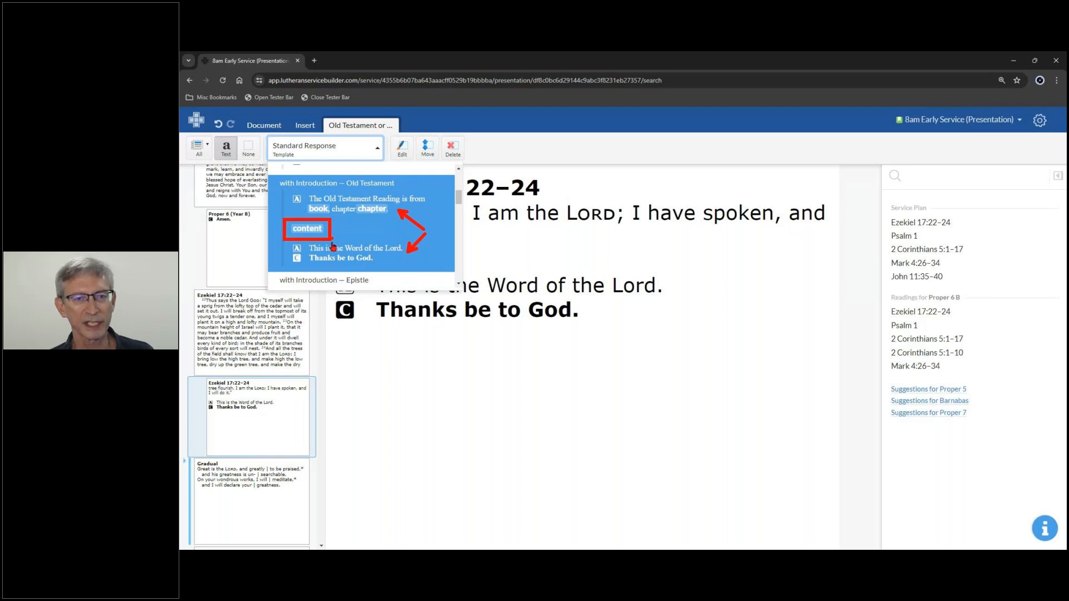
{"action": "left_click", "coordinate": [413, 224]}
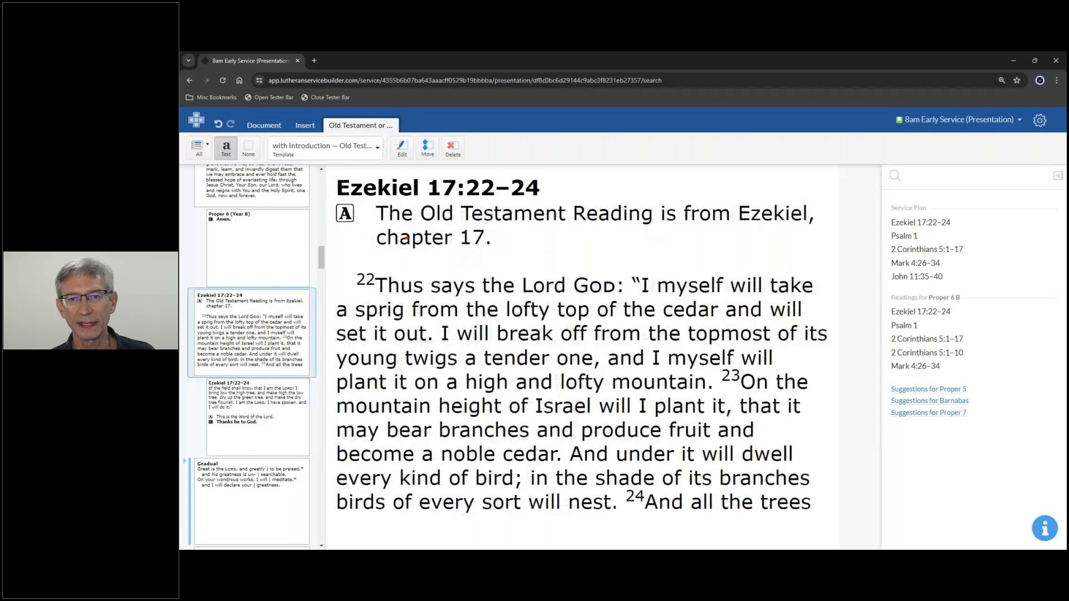
Examine the introduction and closing response on the Ezekiel 17:22–24 slides, and browse the other templates available for the reading
{"action": "left_click_drag", "start_coordinate": [328, 196], "coordinate": [829, 262]}
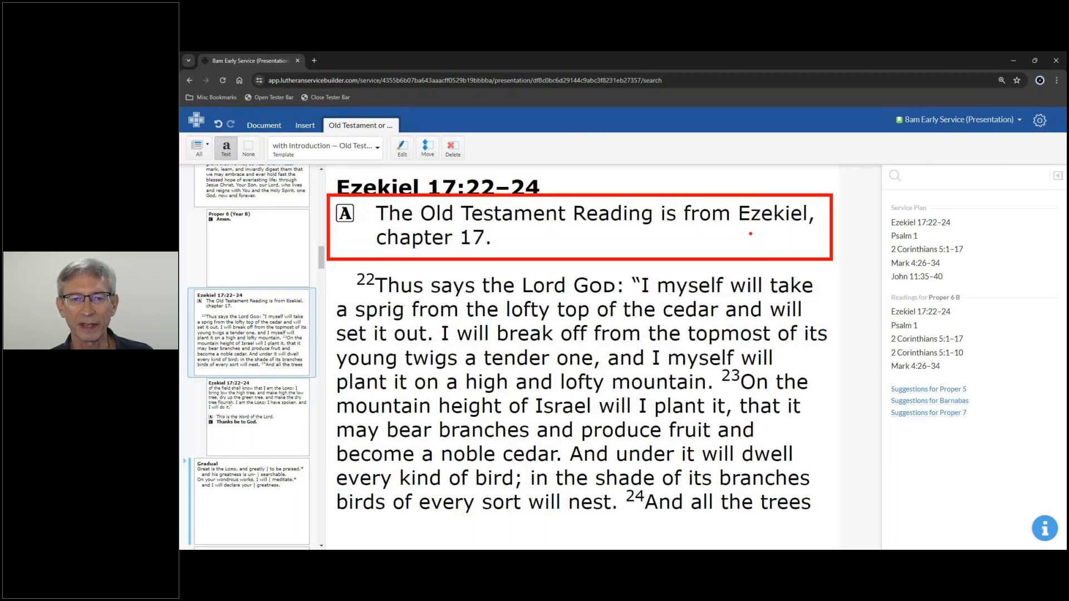
{"action": "left_click_drag", "start_coordinate": [472, 174], "coordinate": [507, 146]}
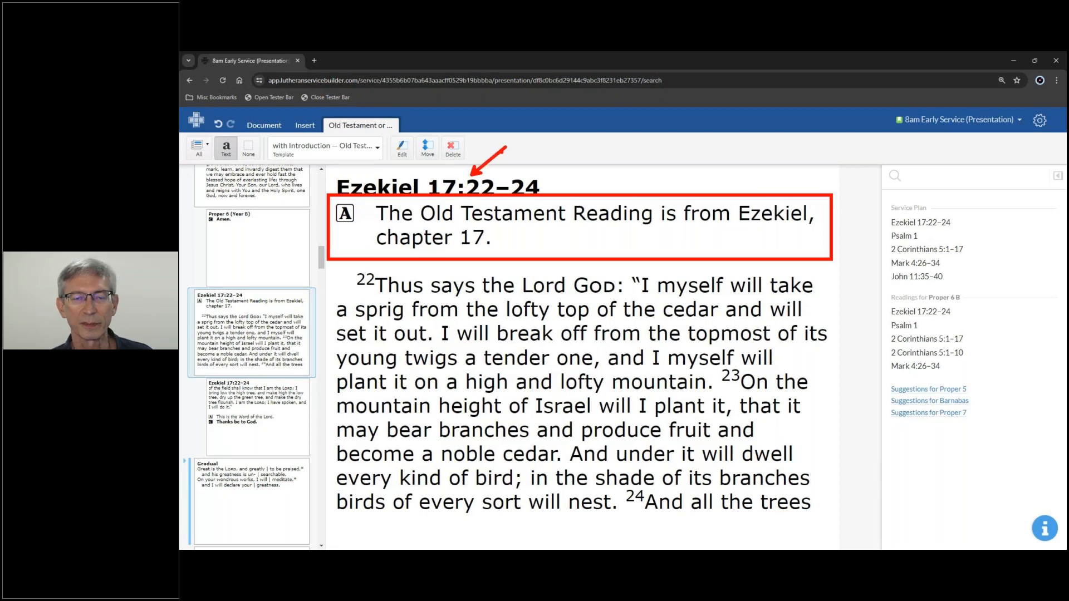
{"action": "left_click", "coordinate": [279, 413]}
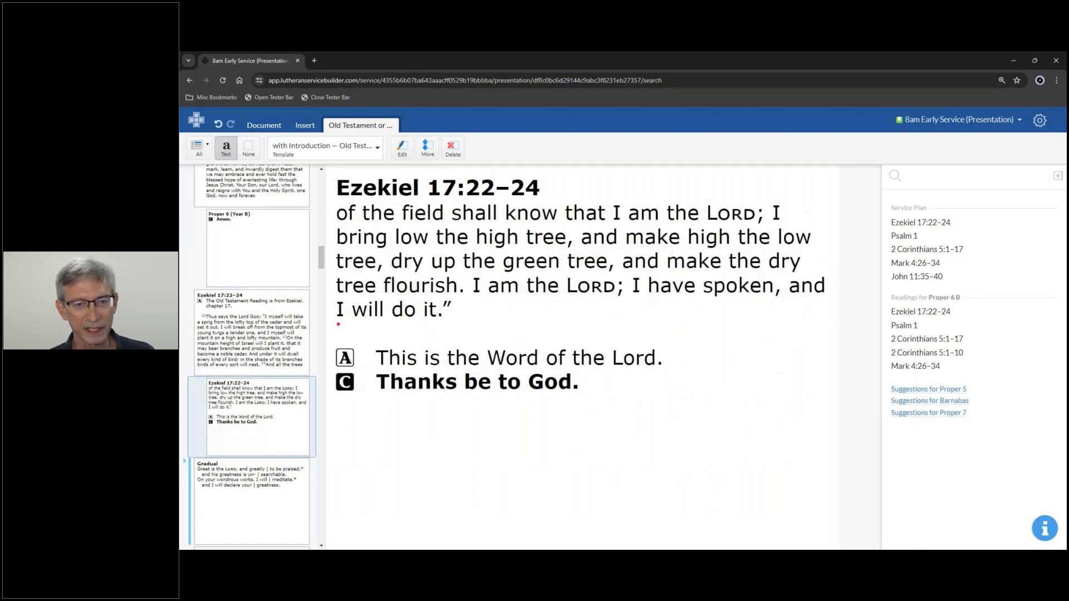
{"action": "left_click_drag", "start_coordinate": [321, 335], "coordinate": [692, 406]}
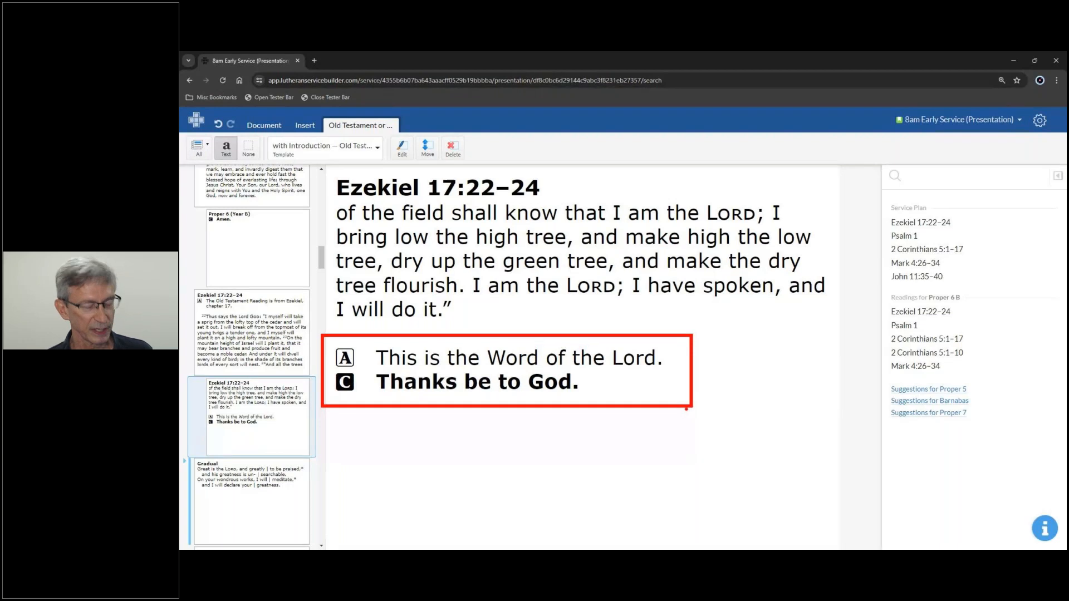
{"action": "key", "text": "Escape"}
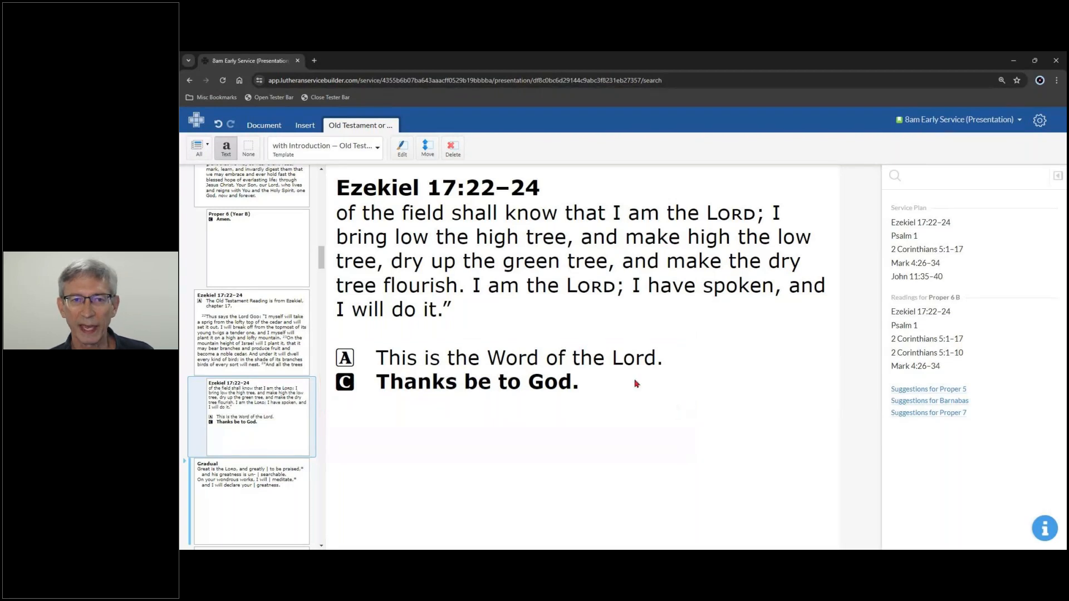
{"action": "left_click", "coordinate": [372, 155]}
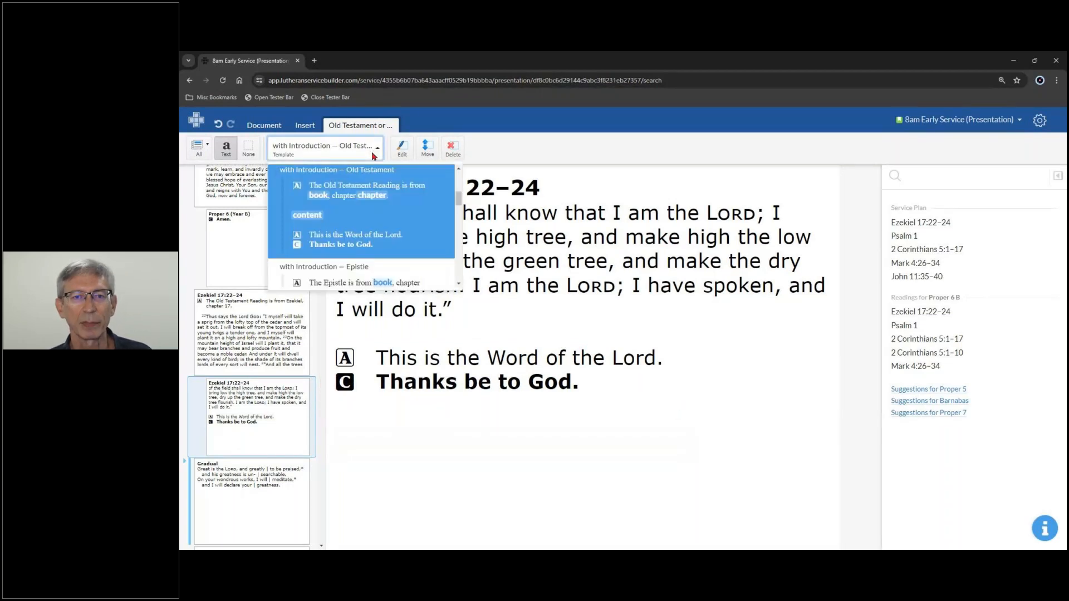
{"action": "scroll", "coordinate": [460, 207], "scroll_direction": "down", "scroll_amount": 1}
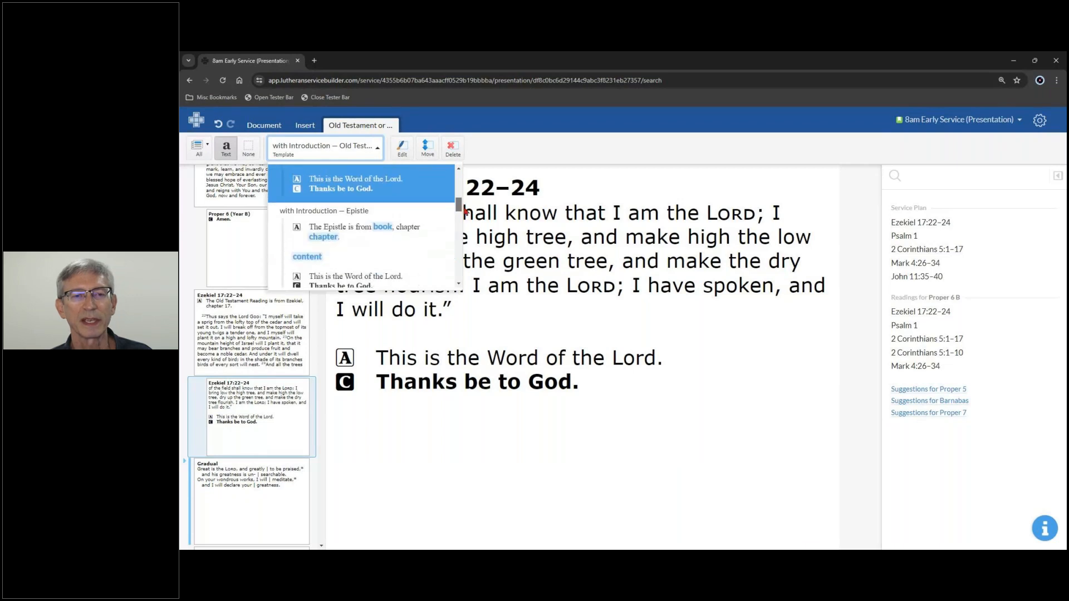
{"action": "scroll", "coordinate": [466, 214], "scroll_direction": "down", "scroll_amount": 1}
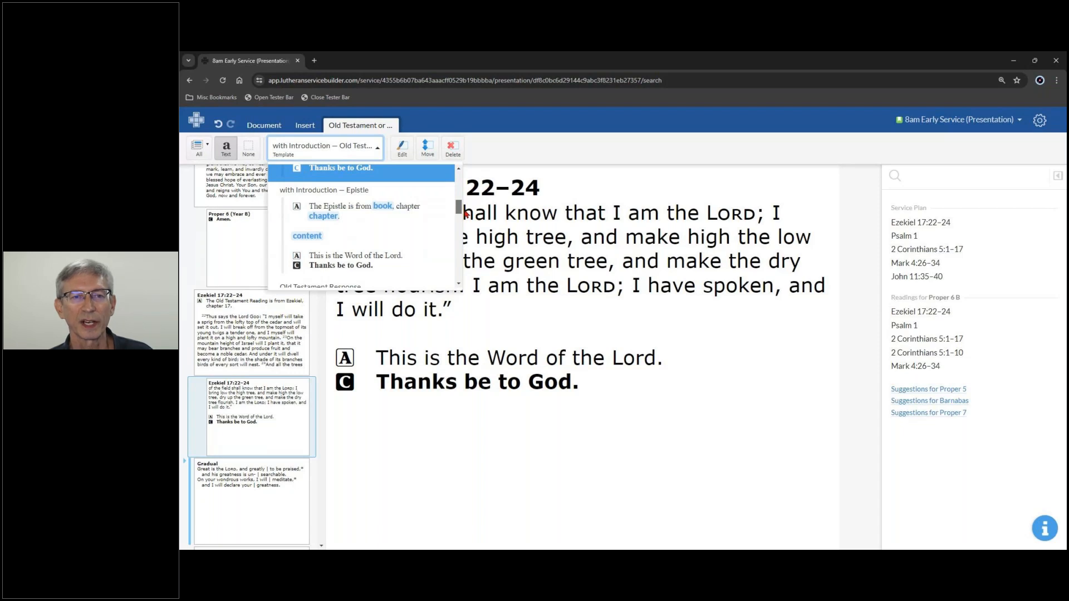
{"action": "scroll", "coordinate": [458, 221], "scroll_direction": "down", "scroll_amount": 2}
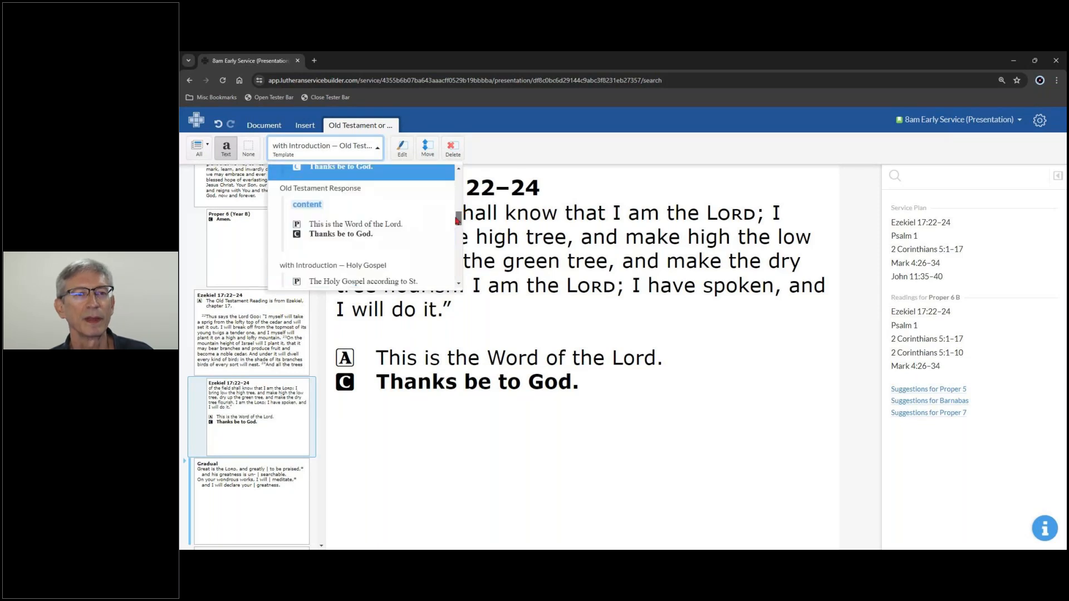
{"action": "left_click_drag", "start_coordinate": [456, 220], "coordinate": [454, 229]}
{"action": "left_click", "coordinate": [522, 146]}
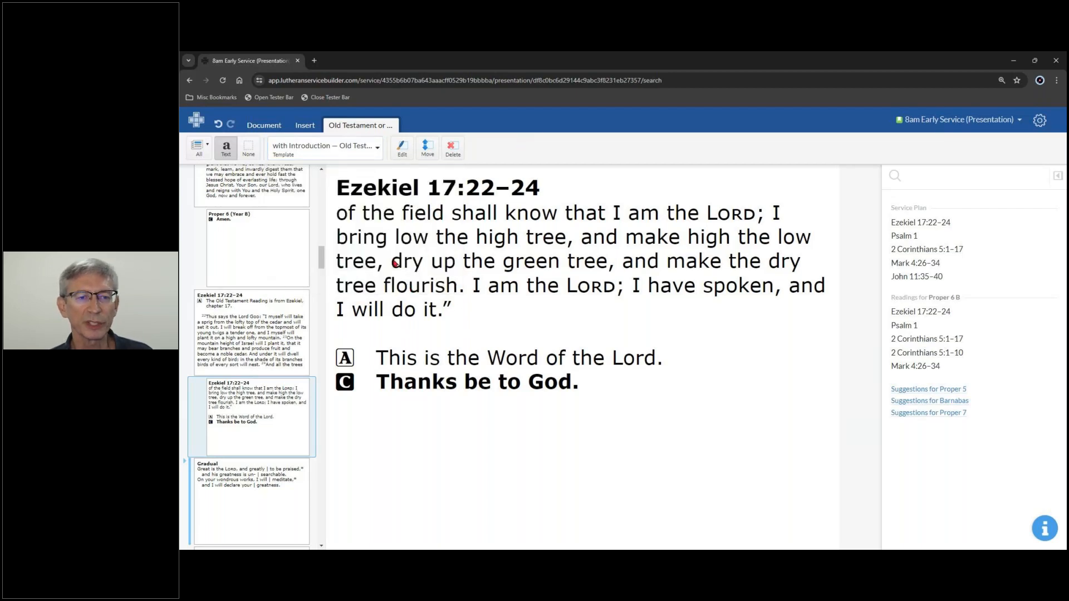
Review the Gradual slide, check its psalm tone choices, and expand its group to inspect the hidden Psalm 1 alternative
{"action": "scroll", "coordinate": [301, 372], "scroll_direction": "down", "scroll_amount": 1}
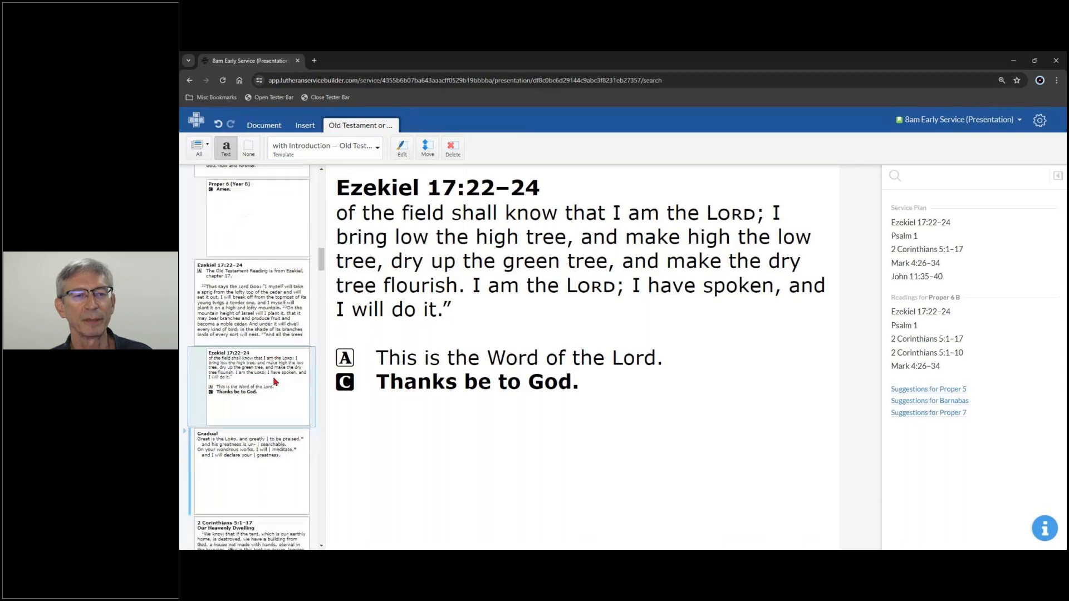
{"action": "scroll", "coordinate": [273, 357], "scroll_direction": "down", "scroll_amount": 3}
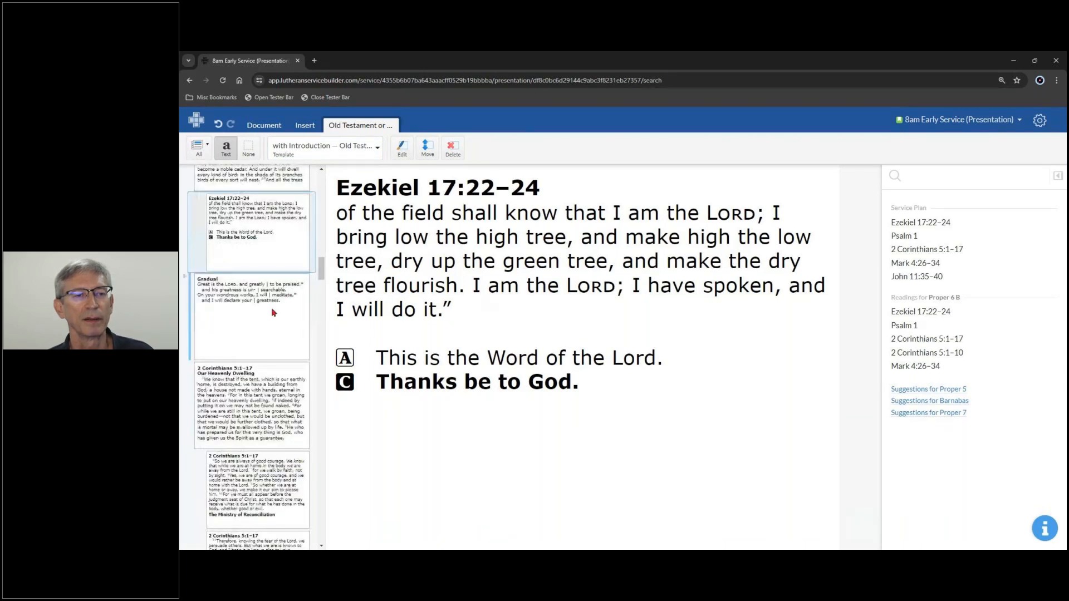
{"action": "left_click", "coordinate": [211, 307]}
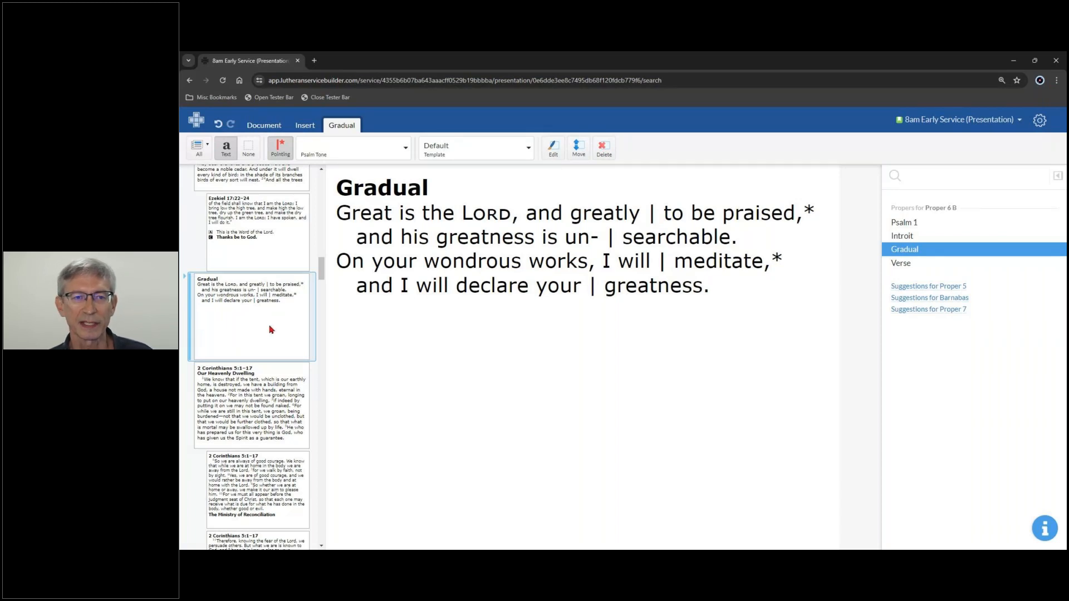
{"action": "left_click", "coordinate": [286, 152]}
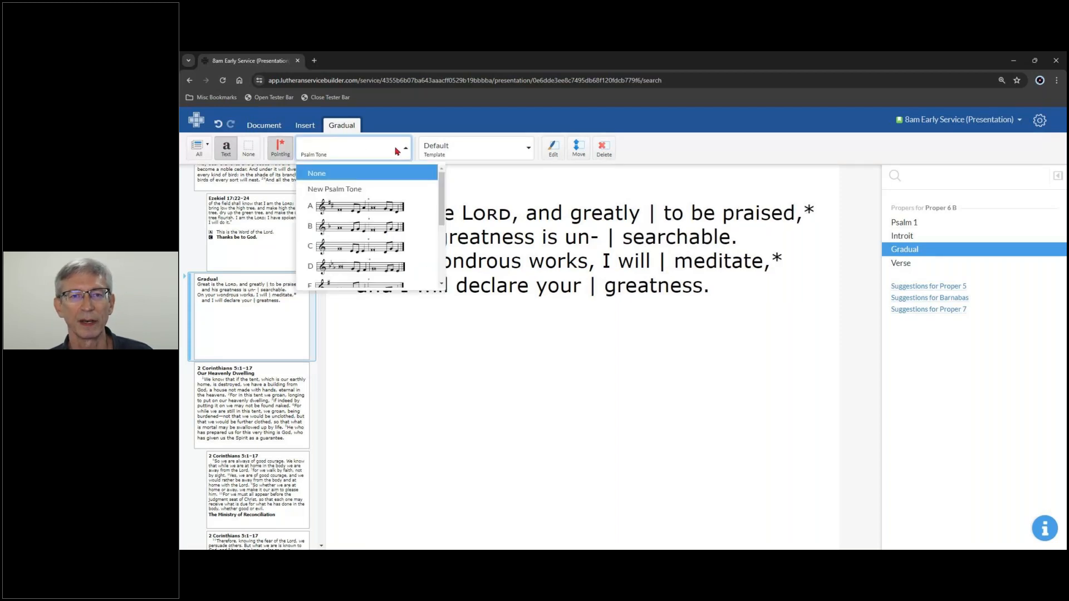
{"action": "left_click", "coordinate": [476, 177]}
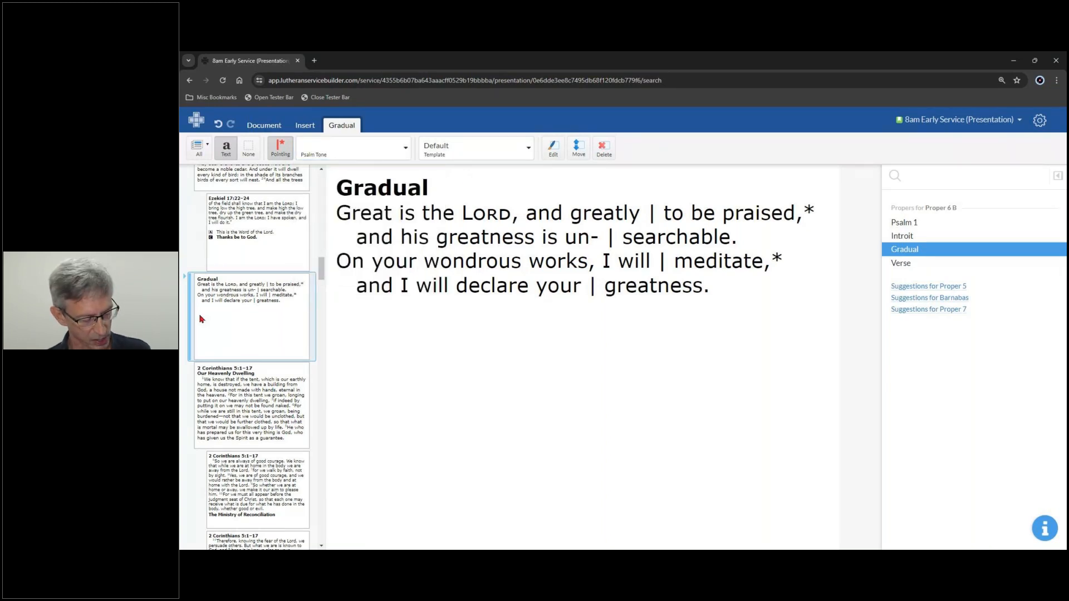
{"action": "key", "text": "ctrl+2"}
{"action": "mouse_move", "coordinate": [196, 318]}
{"action": "left_mouse_down"}
{"action": "mouse_move", "coordinate": [323, 305]}
{"action": "mouse_move", "coordinate": [323, 318]}
{"action": "left_mouse_up"}
{"action": "key", "text": "Escape"}
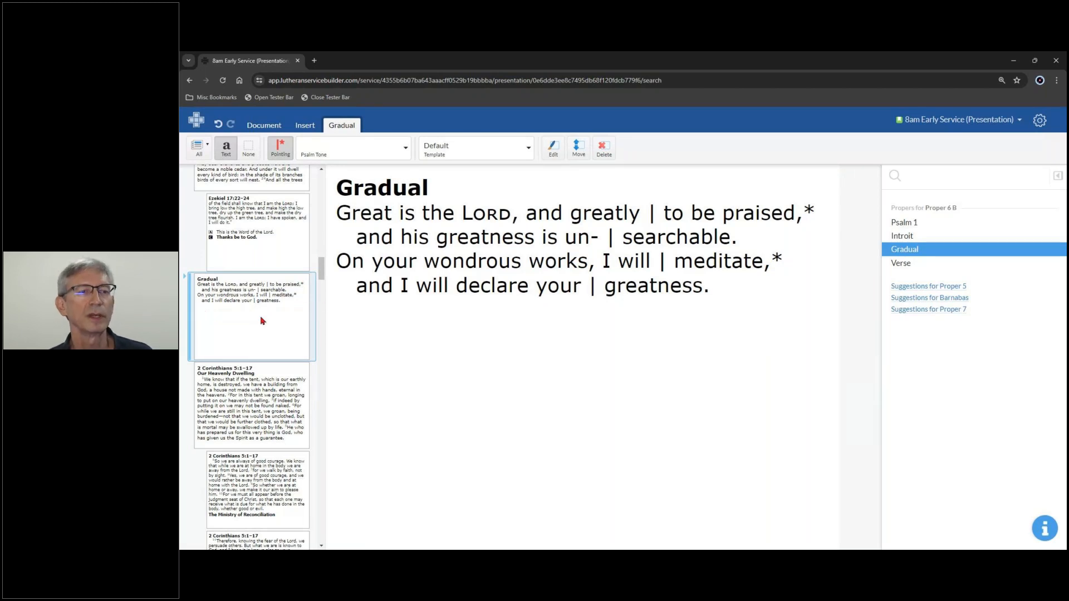
{"action": "left_click", "coordinate": [189, 320]}
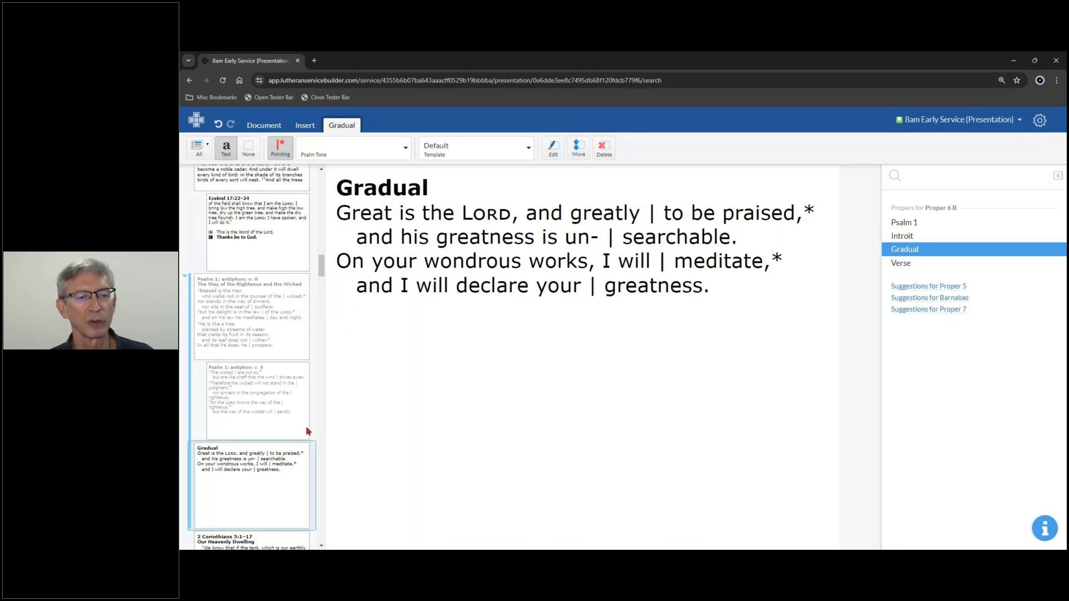
{"action": "scroll", "coordinate": [275, 480], "scroll_direction": "up", "scroll_amount": 1}
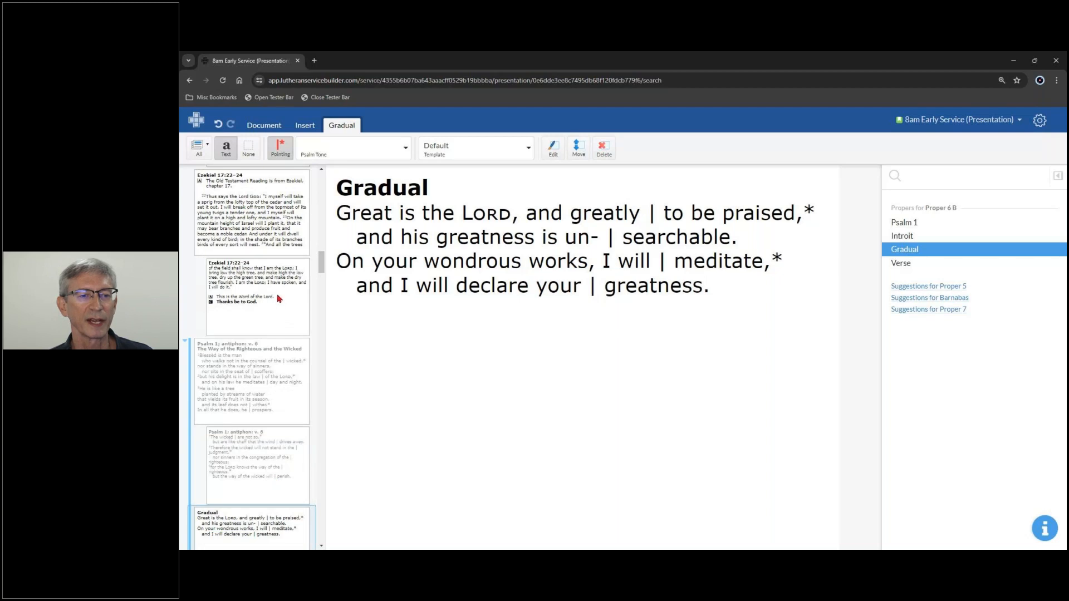
{"action": "scroll", "coordinate": [292, 384], "scroll_direction": "down", "scroll_amount": 2}
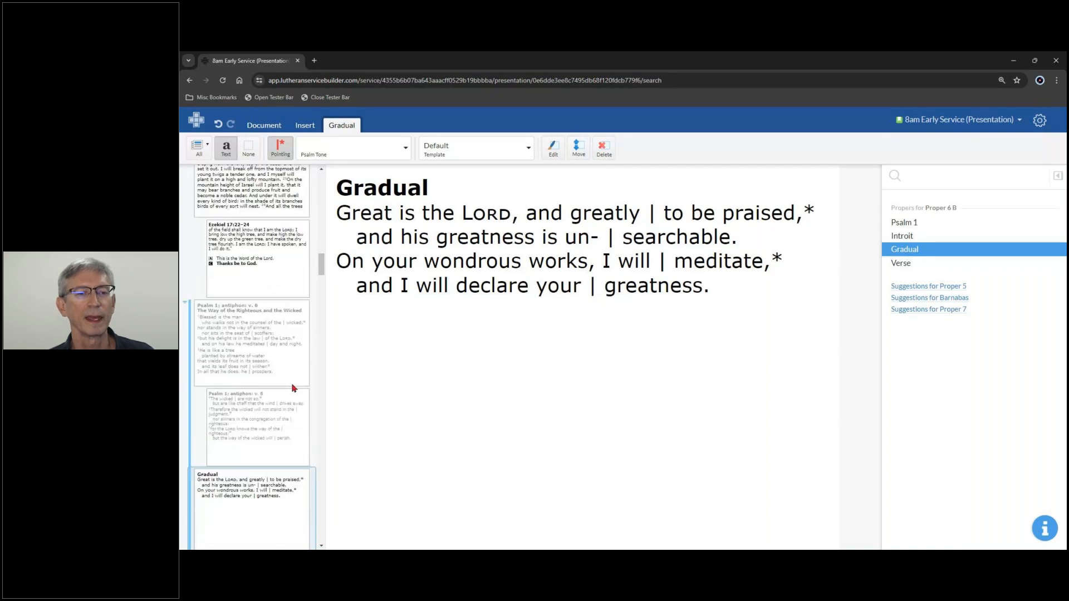
{"action": "scroll", "coordinate": [293, 388], "scroll_direction": "down", "scroll_amount": 2}
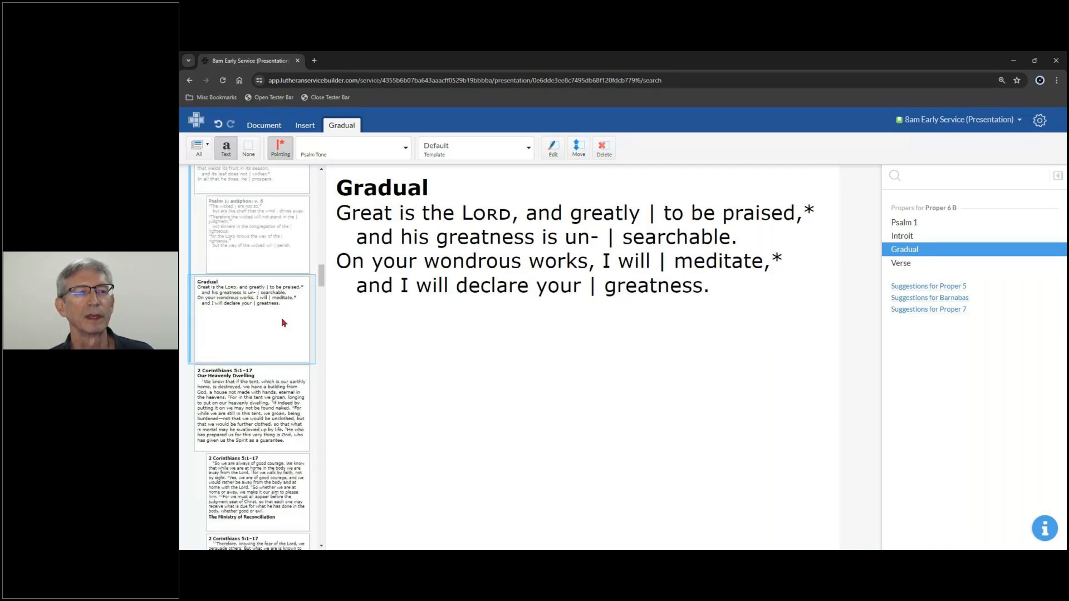
Change the 2 Corinthians 5:1–17 reading's template to "with Introduction — Epistle"
{"action": "scroll", "coordinate": [282, 322], "scroll_direction": "down", "scroll_amount": 3}
{"action": "left_click", "coordinate": [281, 295]}
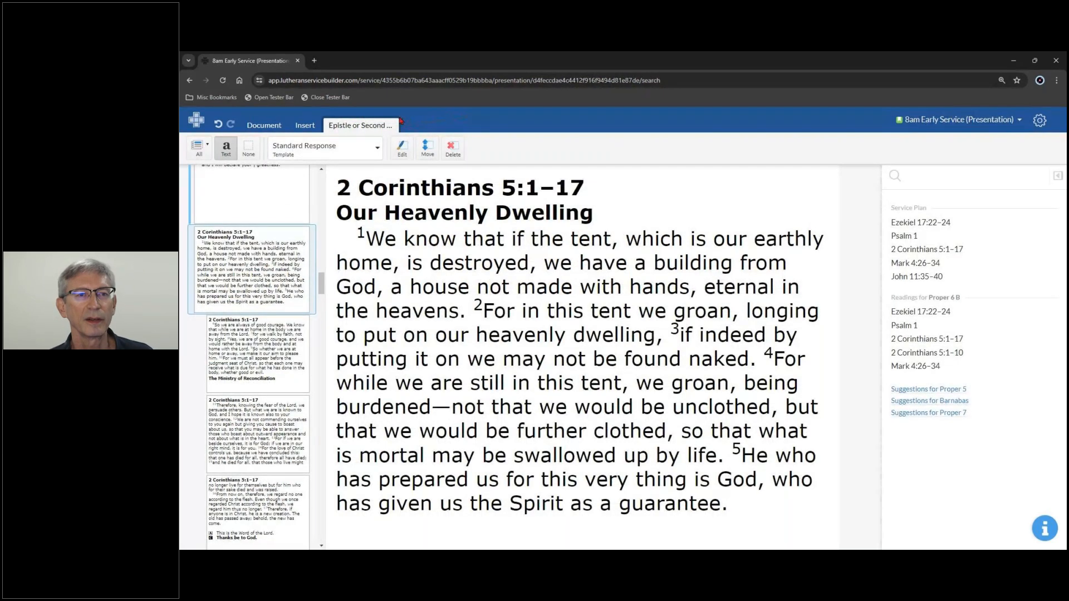
{"action": "left_click", "coordinate": [374, 153]}
{"action": "scroll", "coordinate": [420, 226], "scroll_direction": "down", "scroll_amount": 4}
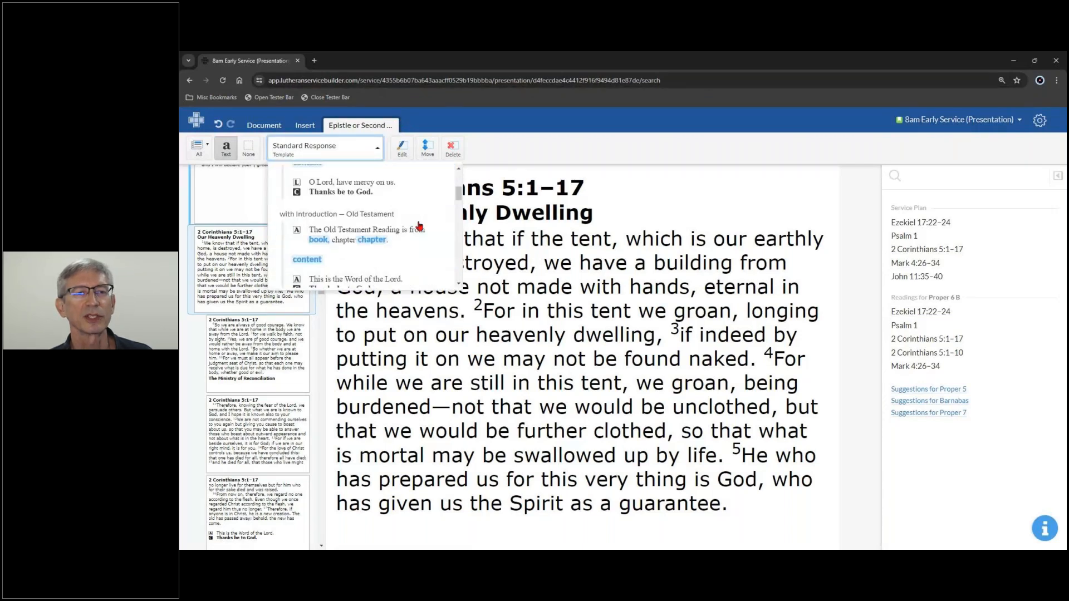
{"action": "scroll", "coordinate": [420, 226], "scroll_direction": "down", "scroll_amount": 2}
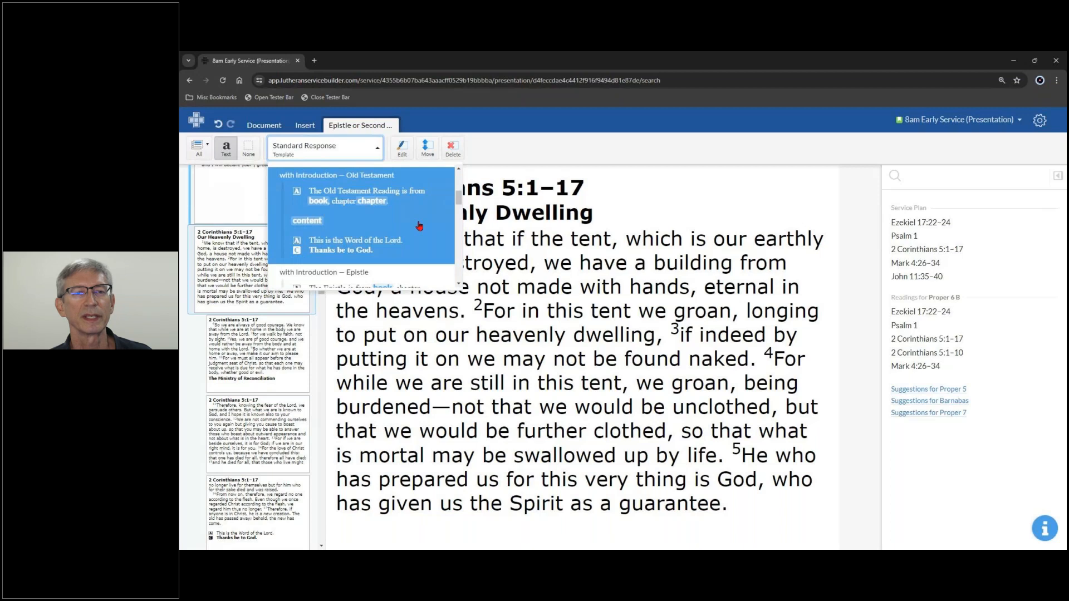
{"action": "scroll", "coordinate": [420, 226], "scroll_direction": "down", "scroll_amount": 2}
{"action": "scroll", "coordinate": [423, 215], "scroll_direction": "up", "scroll_amount": 1}
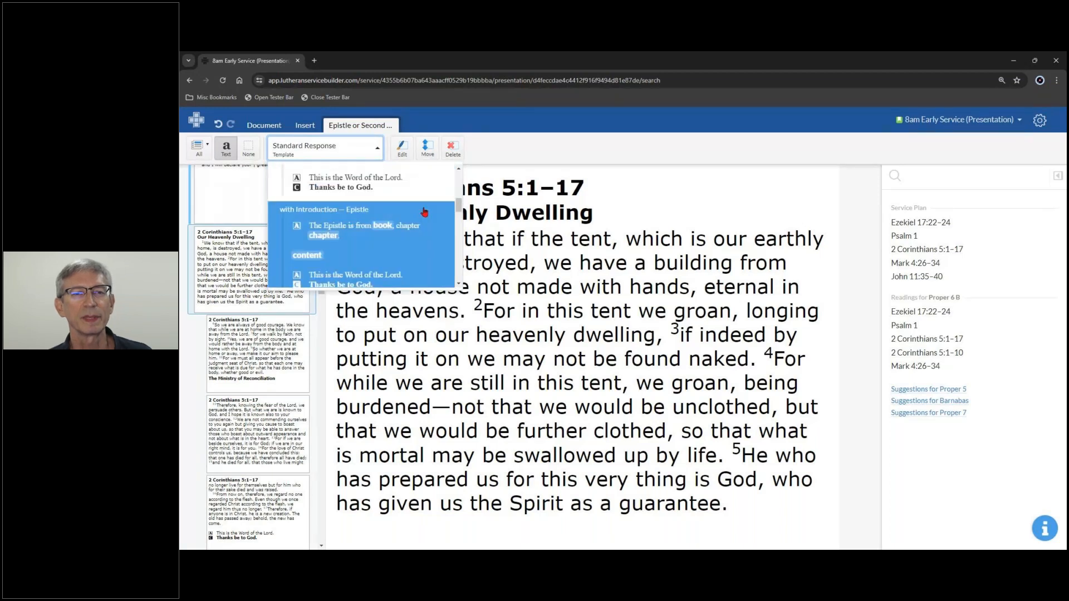
{"action": "scroll", "coordinate": [423, 217], "scroll_direction": "down", "scroll_amount": 1}
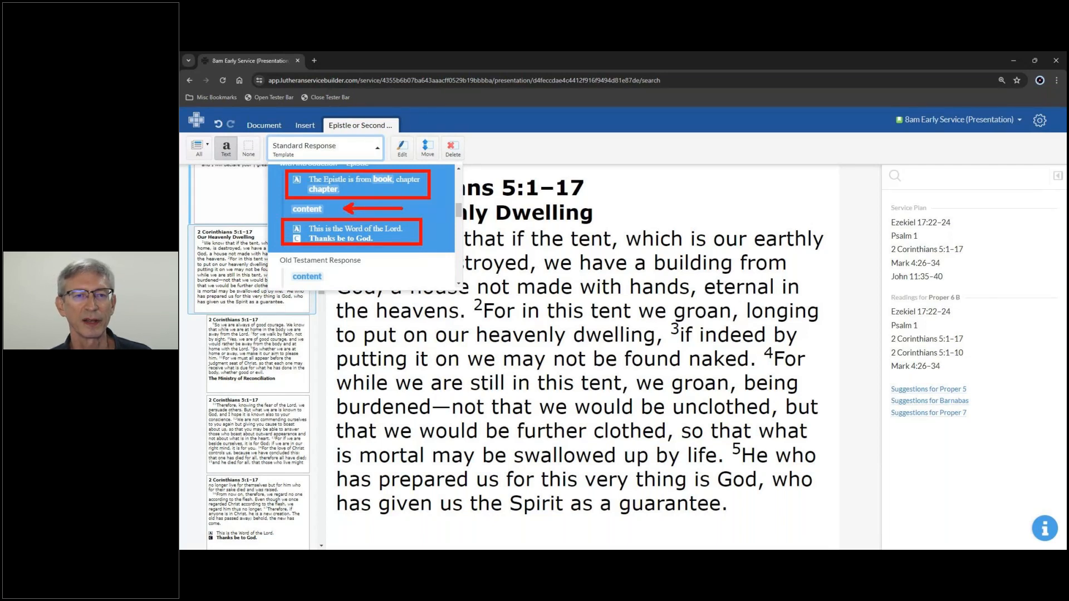
{"action": "left_click", "coordinate": [357, 194]}
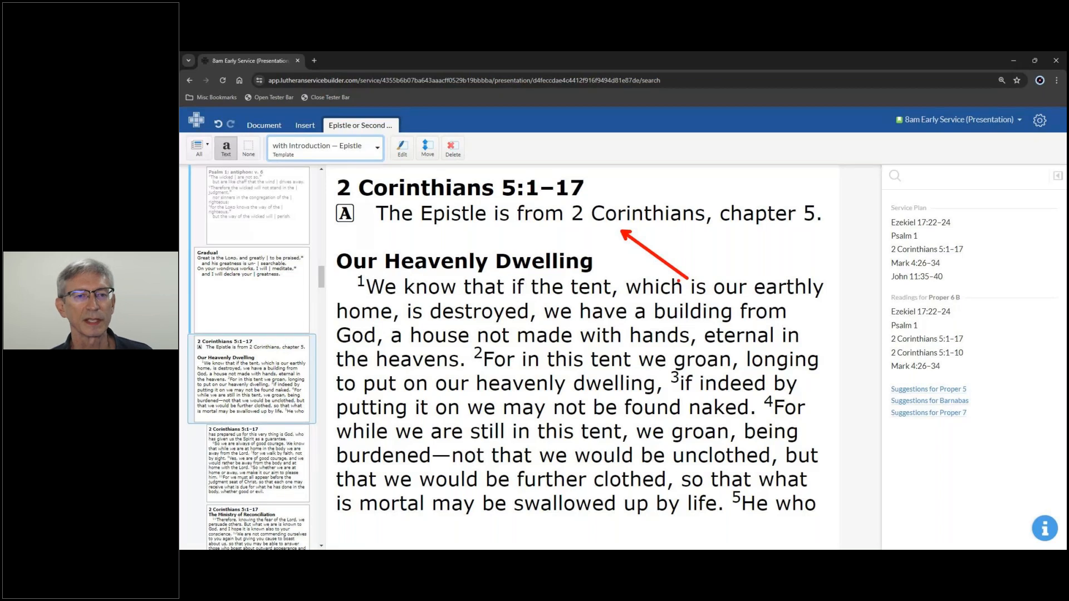
Open the Alleluia slide, expand its group to look over the hidden alternatives, and collapse it again
{"action": "left_click_drag", "start_coordinate": [322, 280], "coordinate": [321, 292]}
{"action": "scroll", "coordinate": [258, 282], "scroll_direction": "down", "scroll_amount": 4}
{"action": "left_click", "coordinate": [258, 282]}
{"action": "right_click", "coordinate": [280, 288]}
{"action": "left_click", "coordinate": [265, 315]}
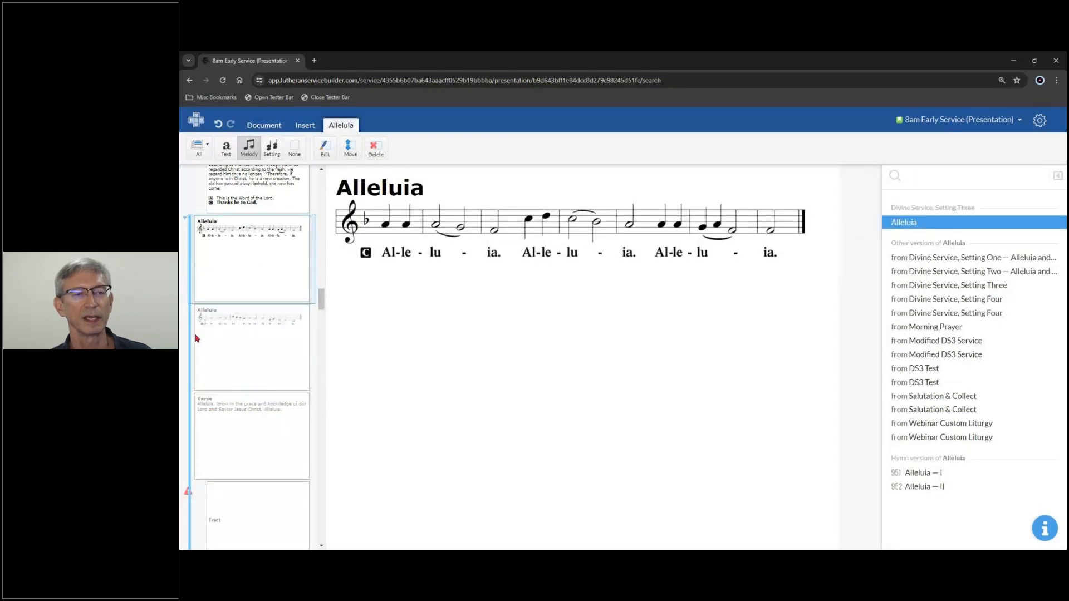
{"action": "double_click", "coordinate": [279, 262]}
Set the Mark 4:26–34 Holy Gospel reading to show text instead of the melody
{"action": "scroll", "coordinate": [268, 332], "scroll_direction": "down", "scroll_amount": 1}
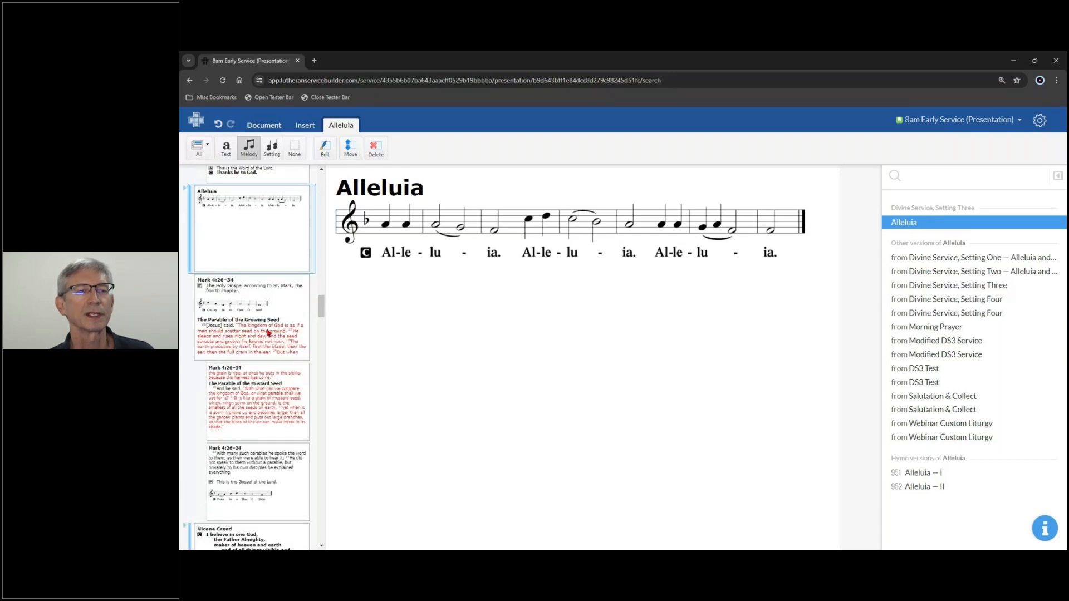
{"action": "scroll", "coordinate": [268, 333], "scroll_direction": "down", "scroll_amount": 1}
{"action": "left_click", "coordinate": [281, 258]}
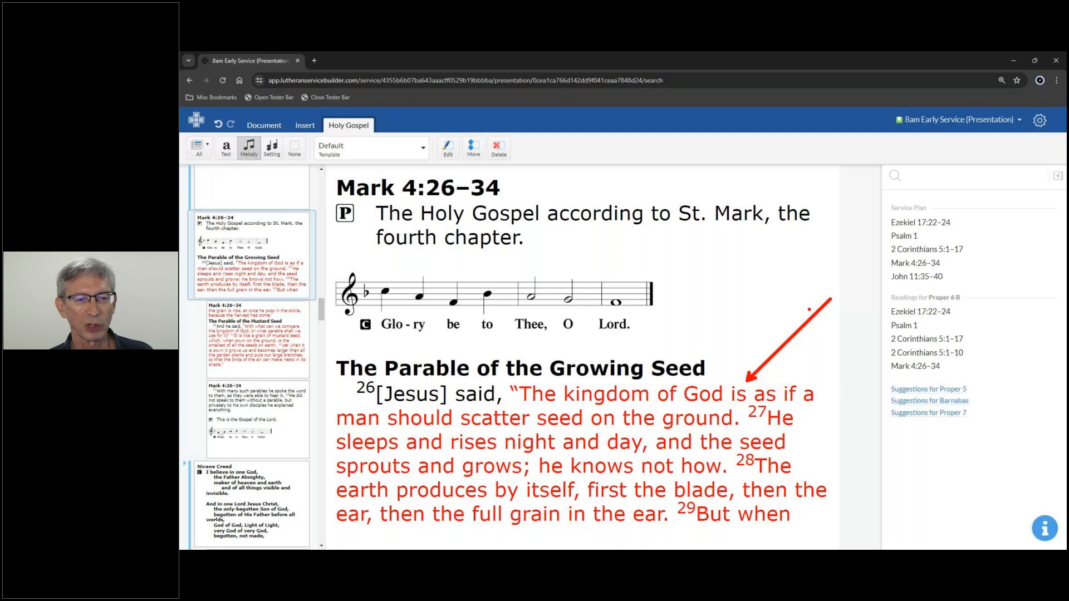
{"action": "key", "text": "Escape"}
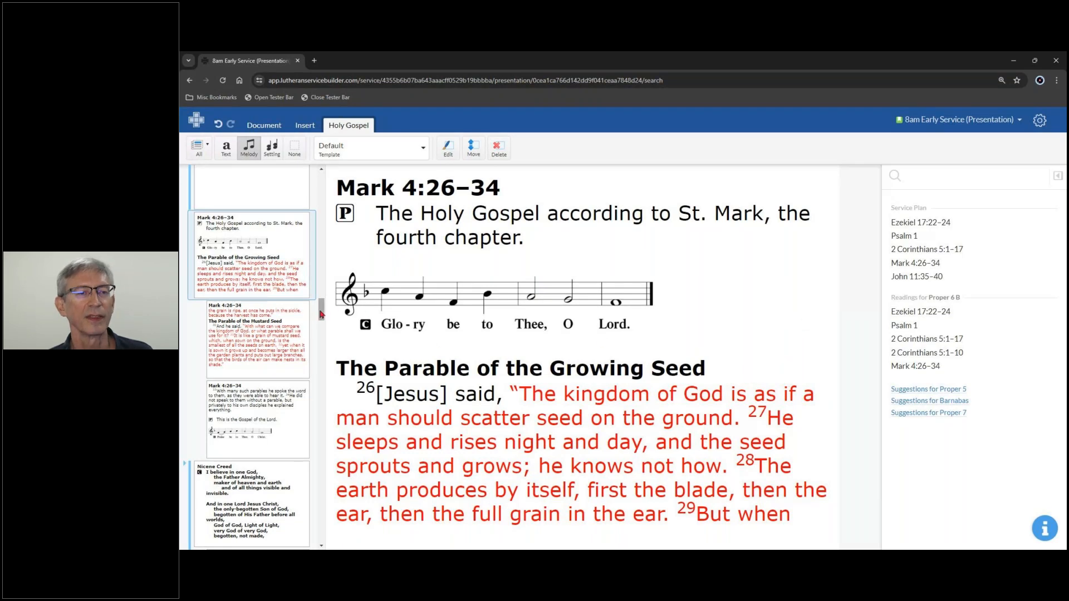
{"action": "mouse_move", "coordinate": [322, 315]}
{"action": "left_mouse_down"}
{"action": "mouse_move", "coordinate": [322, 325]}
{"action": "mouse_move", "coordinate": [323, 309]}
{"action": "left_mouse_up"}
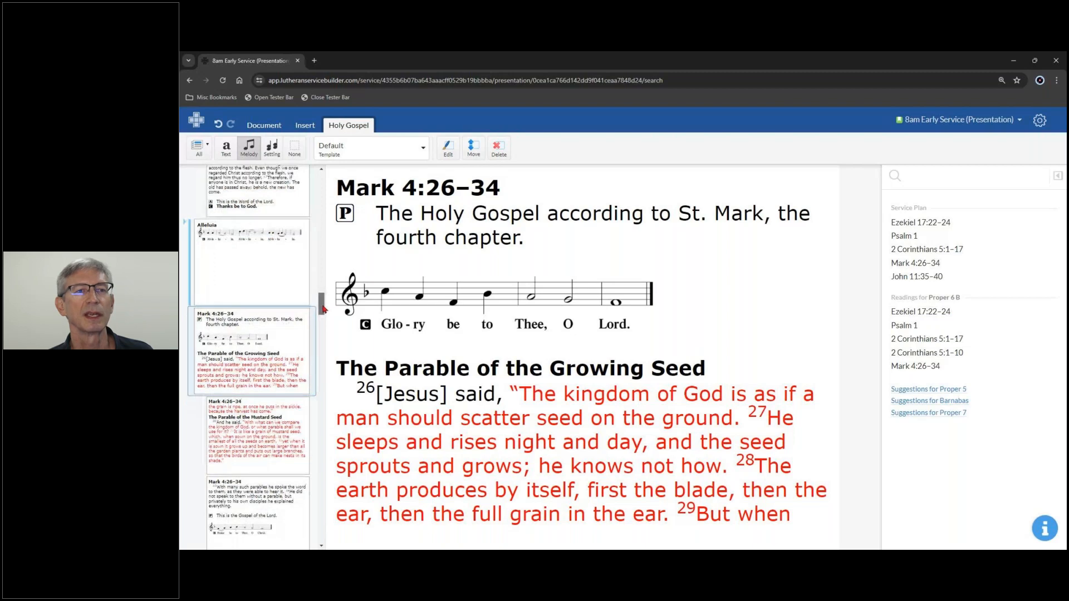
{"action": "left_click_drag", "start_coordinate": [323, 307], "coordinate": [323, 306]}
{"action": "left_click", "coordinate": [226, 148]}
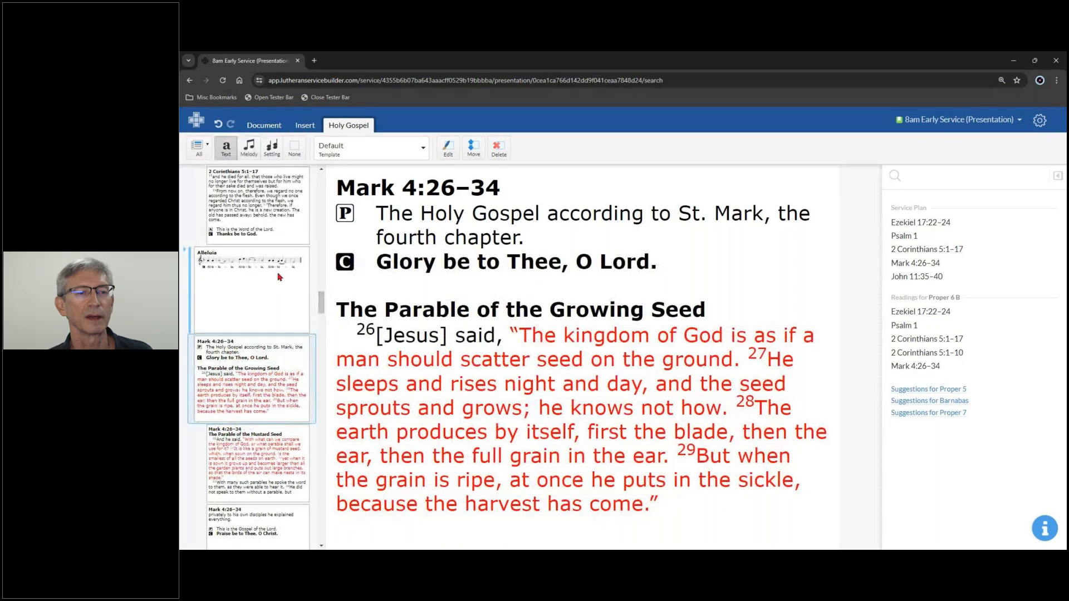
Open the Nicene Creed slide, expand its group to look over the hidden alternative creeds, and collapse it again
{"action": "scroll", "coordinate": [281, 281], "scroll_direction": "down", "scroll_amount": 5}
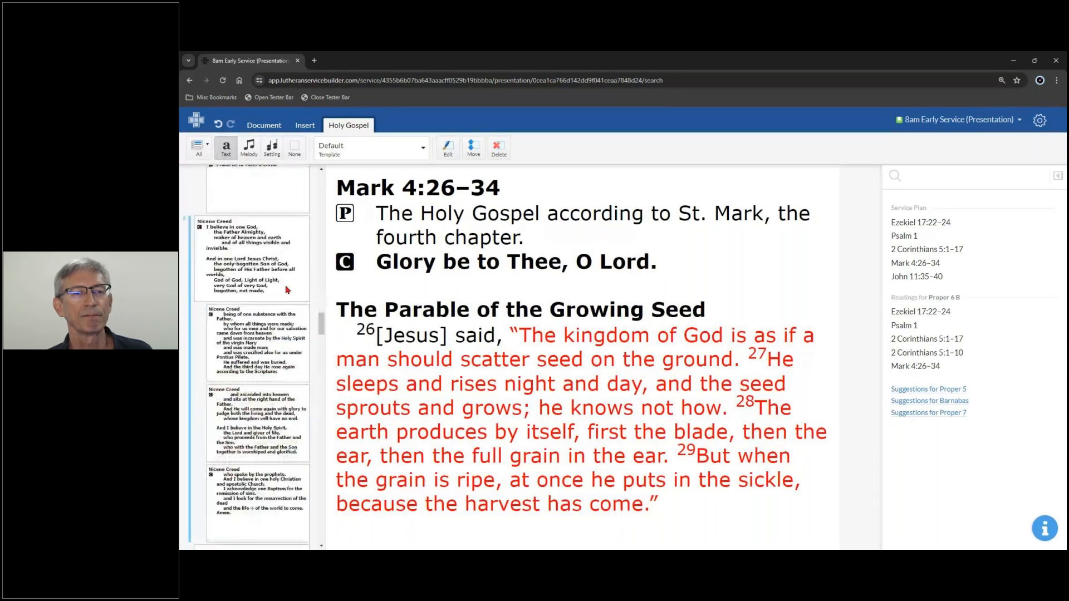
{"action": "left_click", "coordinate": [284, 278]}
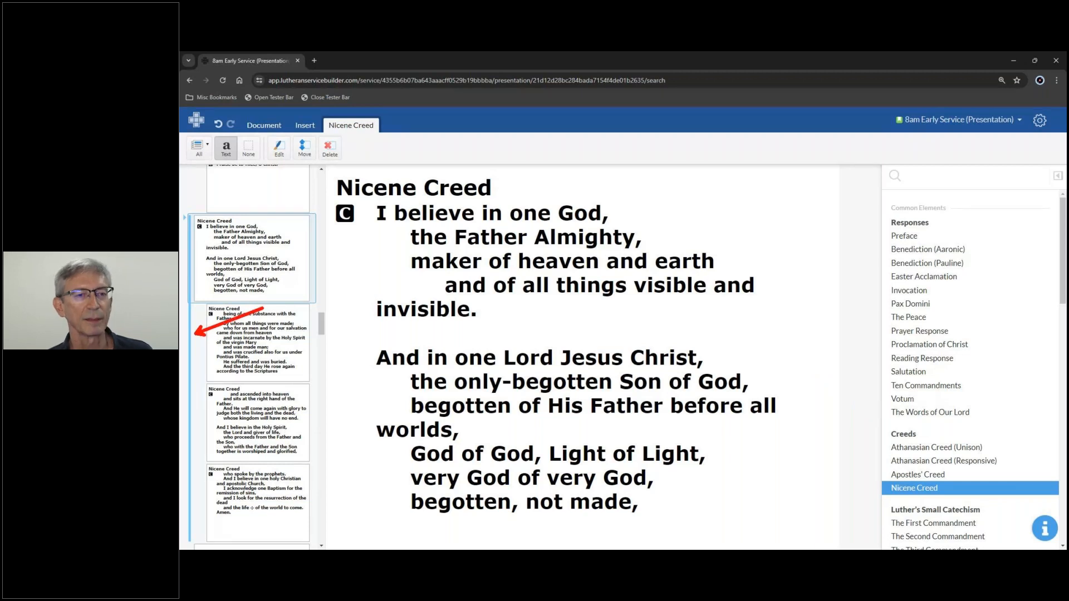
{"action": "scroll", "coordinate": [189, 285], "scroll_direction": "down", "scroll_amount": 2}
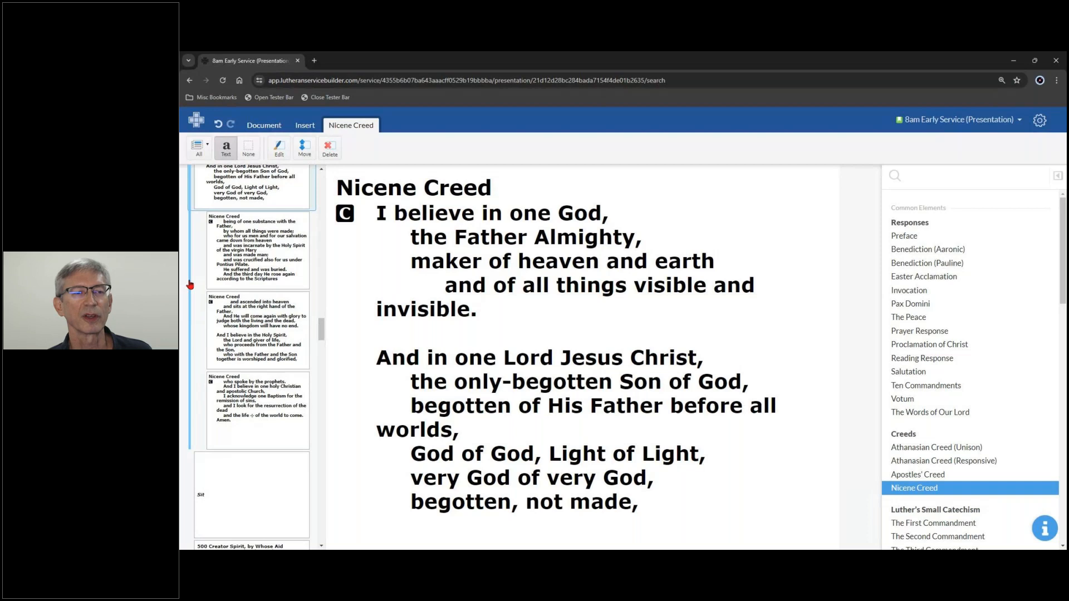
{"action": "left_click", "coordinate": [190, 284]}
{"action": "scroll", "coordinate": [292, 303], "scroll_direction": "down", "scroll_amount": 4}
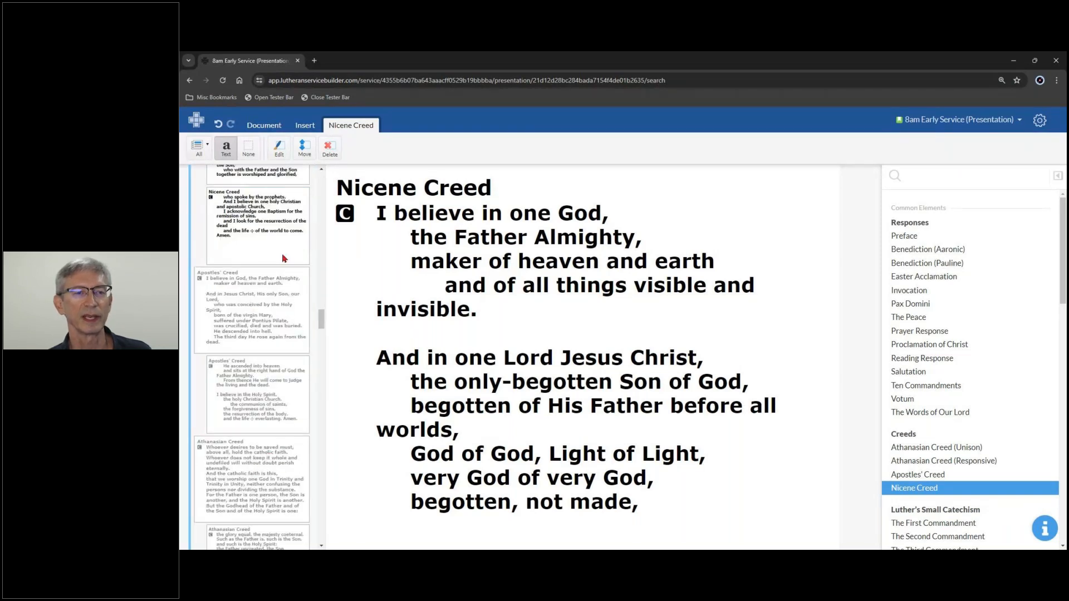
{"action": "scroll", "coordinate": [283, 259], "scroll_direction": "up", "scroll_amount": 5}
{"action": "left_click", "coordinate": [261, 231]}
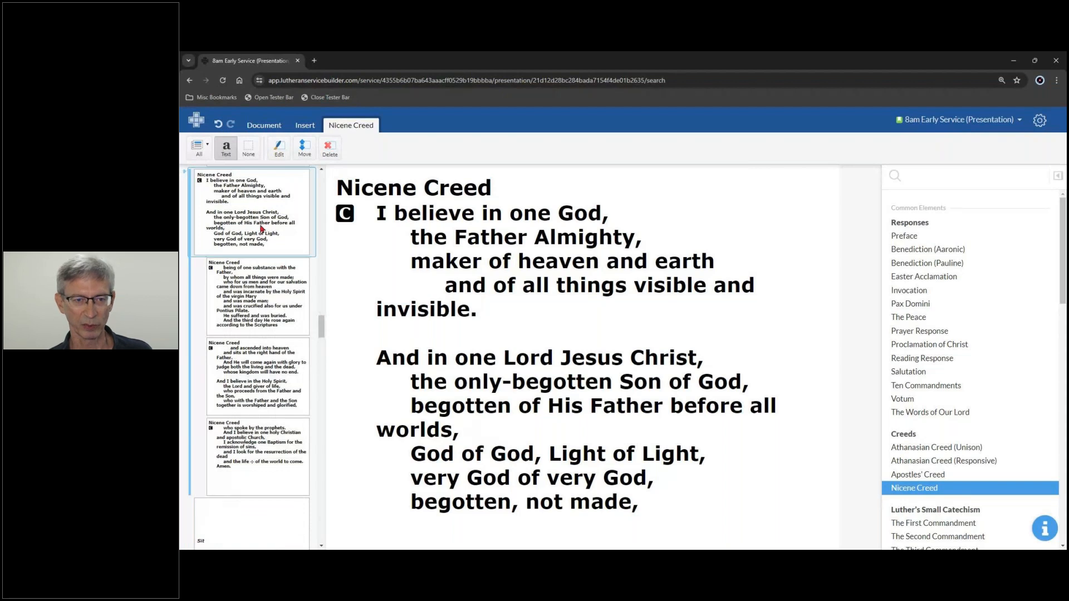
Delete the "Sit" rubric slide between the Nicene Creed and the hymn 500 Creator Spirit, by Whose Aid
{"action": "scroll", "coordinate": [261, 230], "scroll_direction": "down", "scroll_amount": 5}
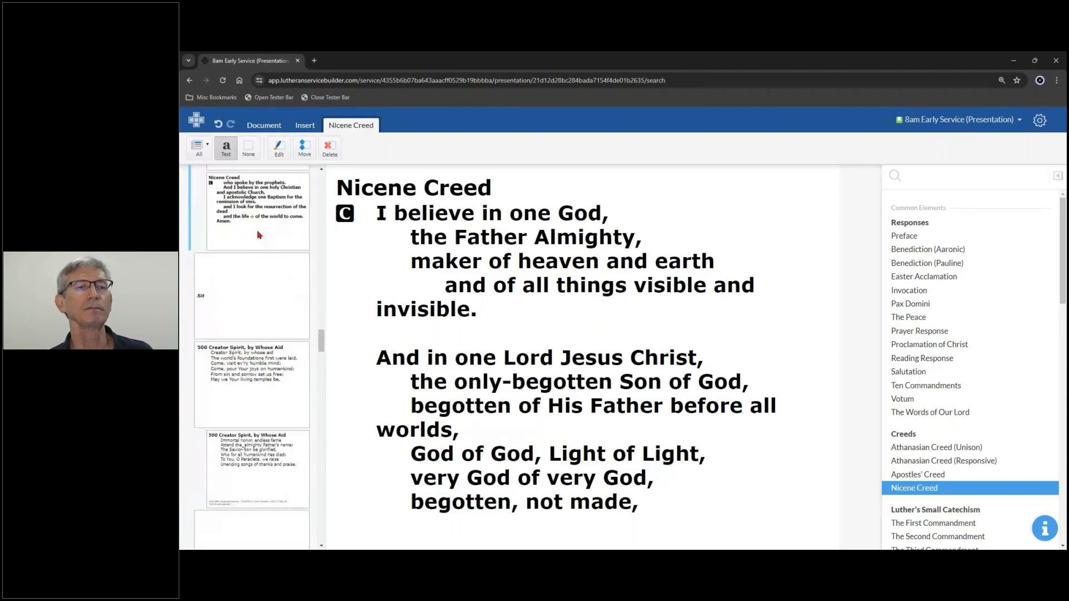
{"action": "left_click", "coordinate": [248, 257]}
{"action": "right_click", "coordinate": [249, 257]}
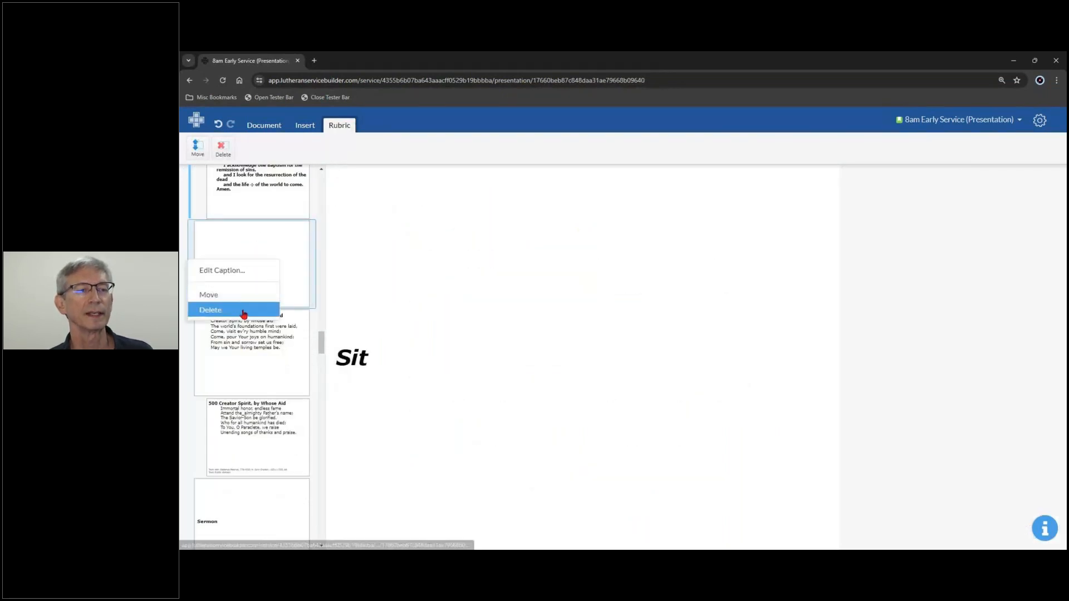
{"action": "left_click", "coordinate": [243, 308]}
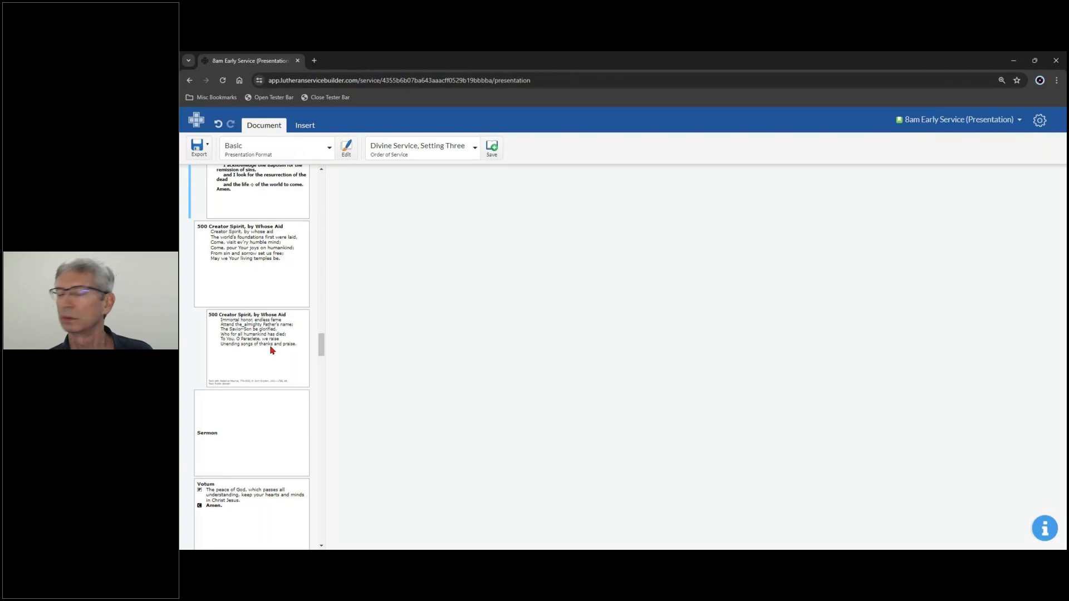
Select all stanzas of hymn 500 Creator Spirit, by Whose Aid, and clear stanzas 3 and 2 again
{"action": "left_click", "coordinate": [259, 282]}
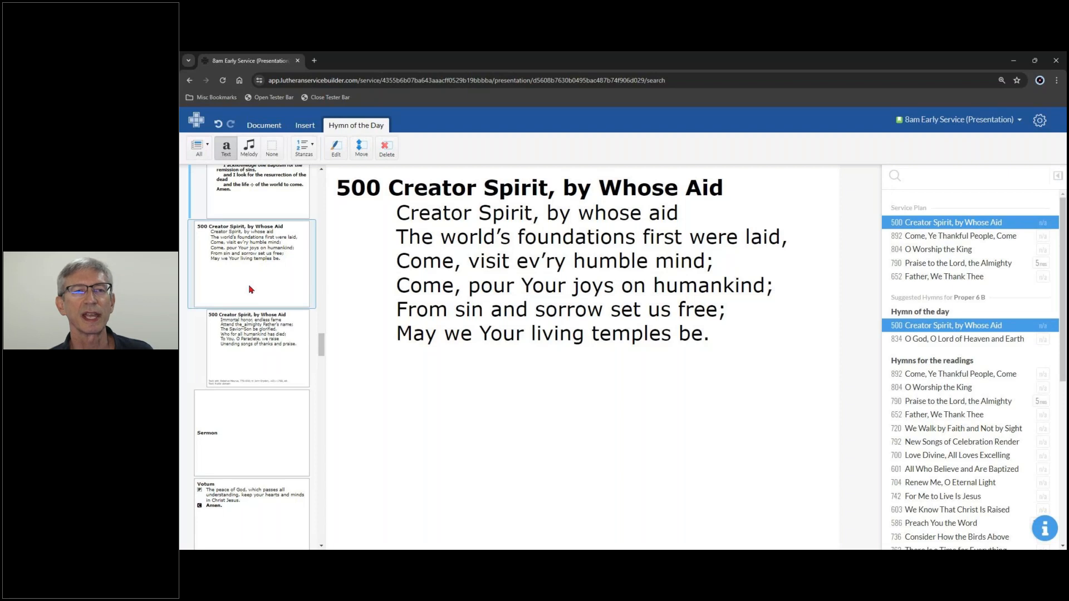
{"action": "left_click", "coordinate": [312, 149]}
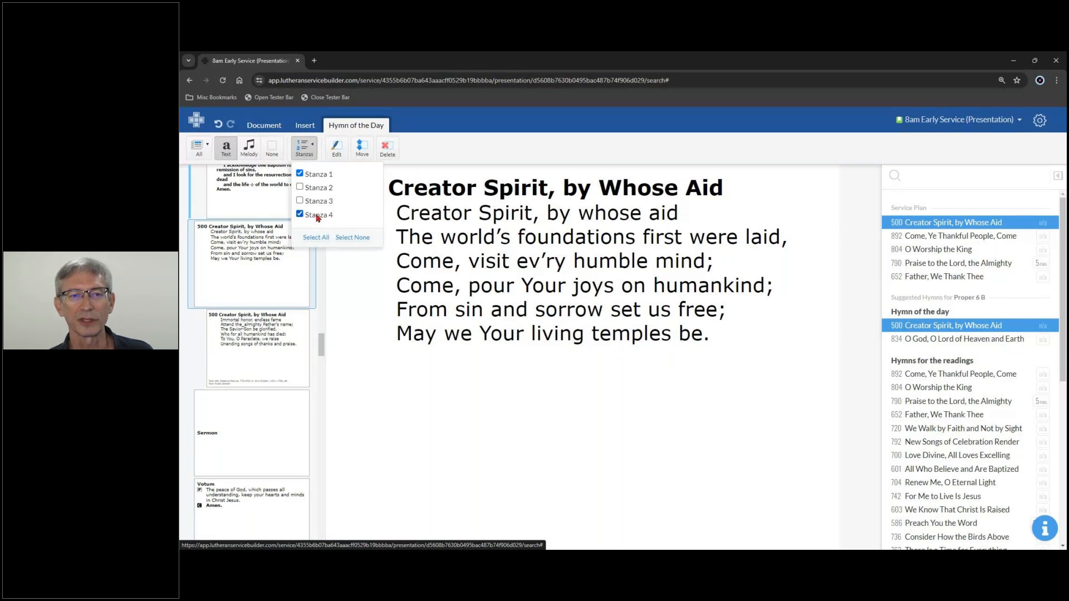
{"action": "left_click", "coordinate": [316, 238]}
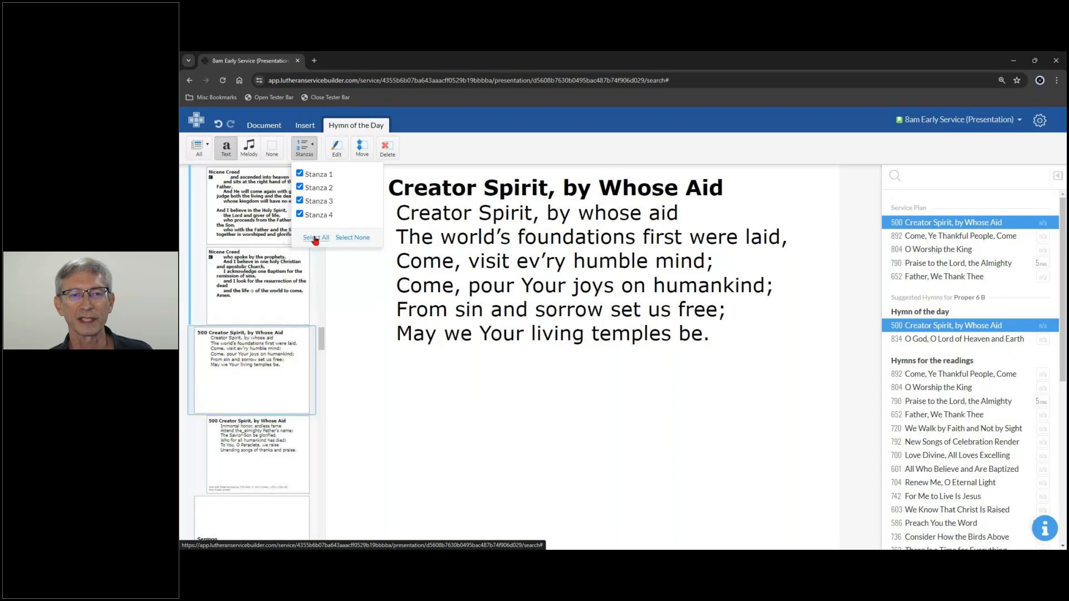
{"action": "left_click", "coordinate": [315, 202]}
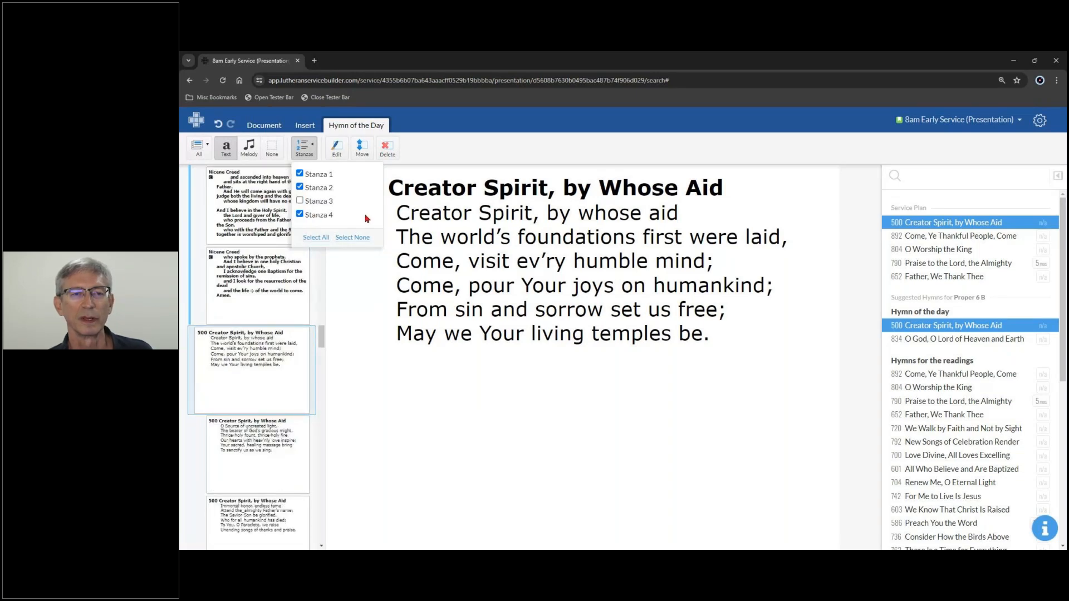
{"action": "left_click", "coordinate": [299, 188]}
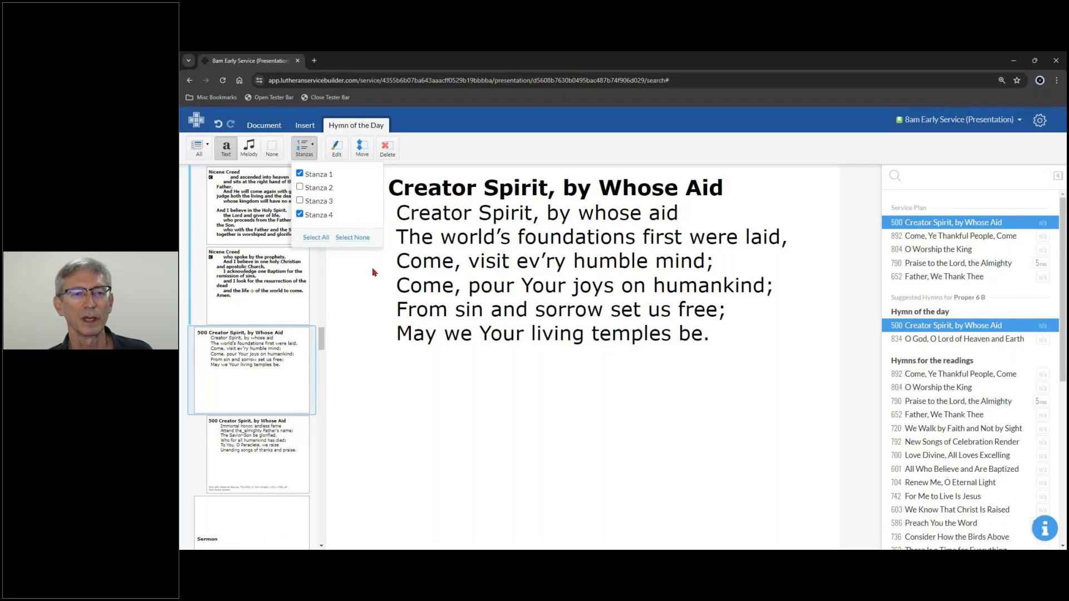
{"action": "left_click", "coordinate": [345, 313]}
Try to insert a caption between the Mark 4:26–34 reading and the Nicene Creed, and reload the presentation page
{"action": "left_click_drag", "start_coordinate": [323, 336], "coordinate": [320, 345]}
{"action": "left_click_drag", "start_coordinate": [321, 347], "coordinate": [332, 306]}
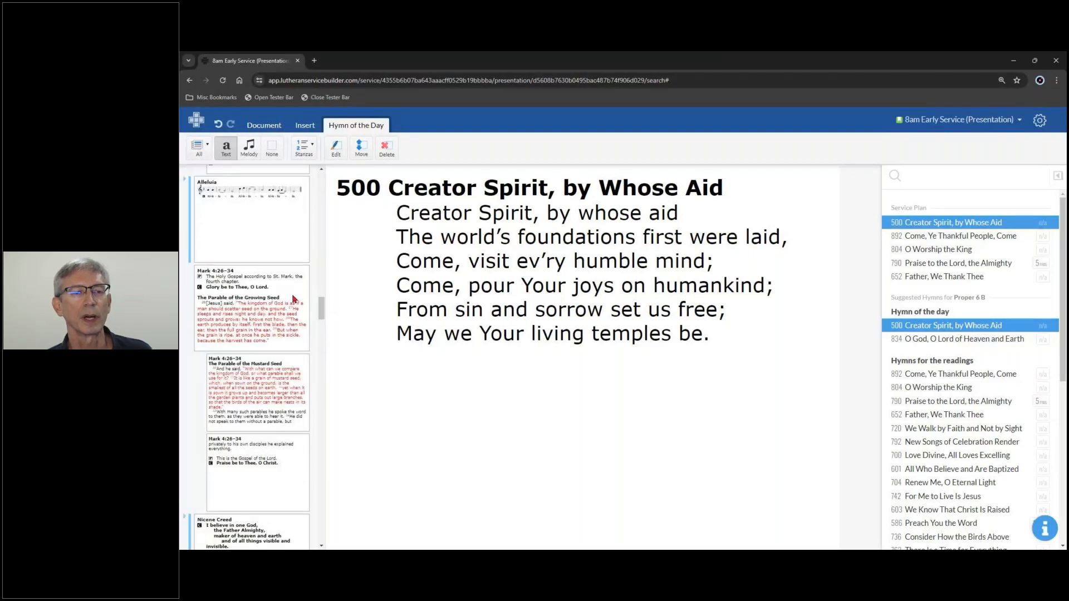
{"action": "left_click", "coordinate": [293, 299]}
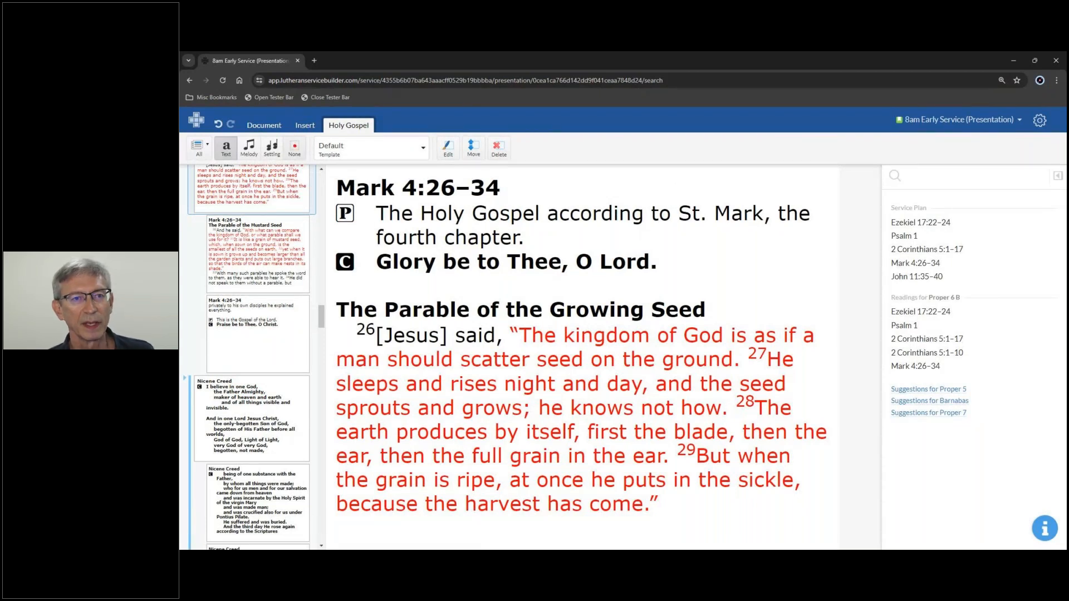
{"action": "left_click_drag", "start_coordinate": [309, 135], "coordinate": [318, 188]}
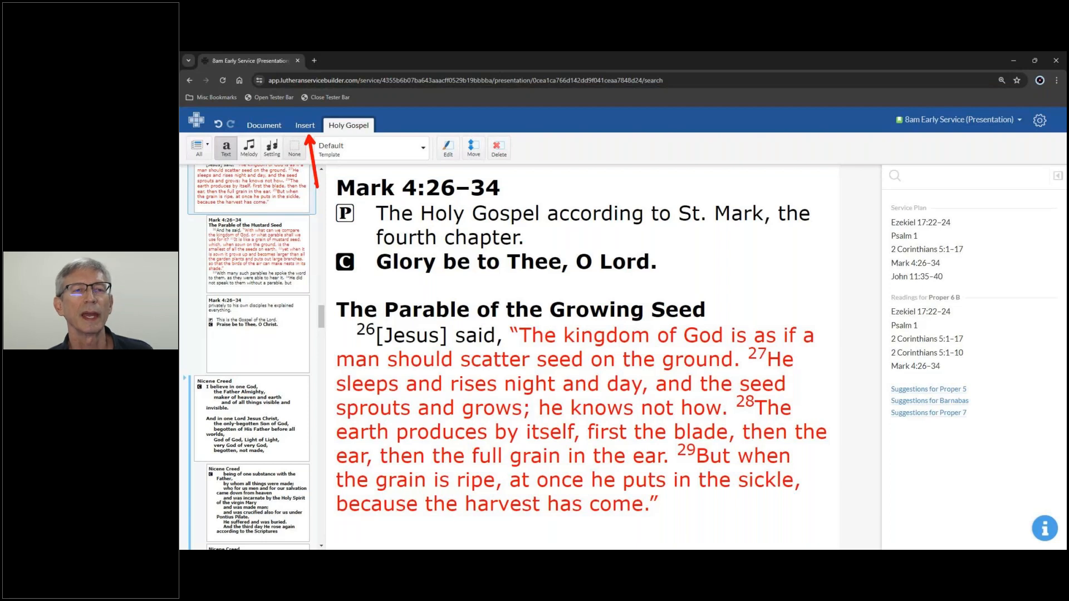
{"action": "left_click", "coordinate": [305, 126]}
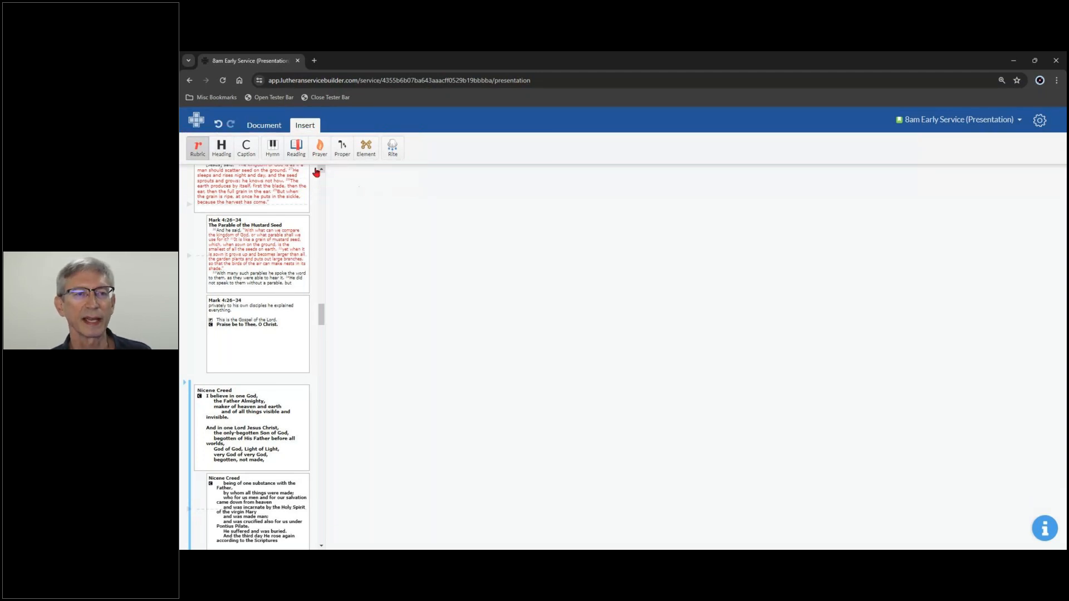
{"action": "left_click", "coordinate": [249, 149]}
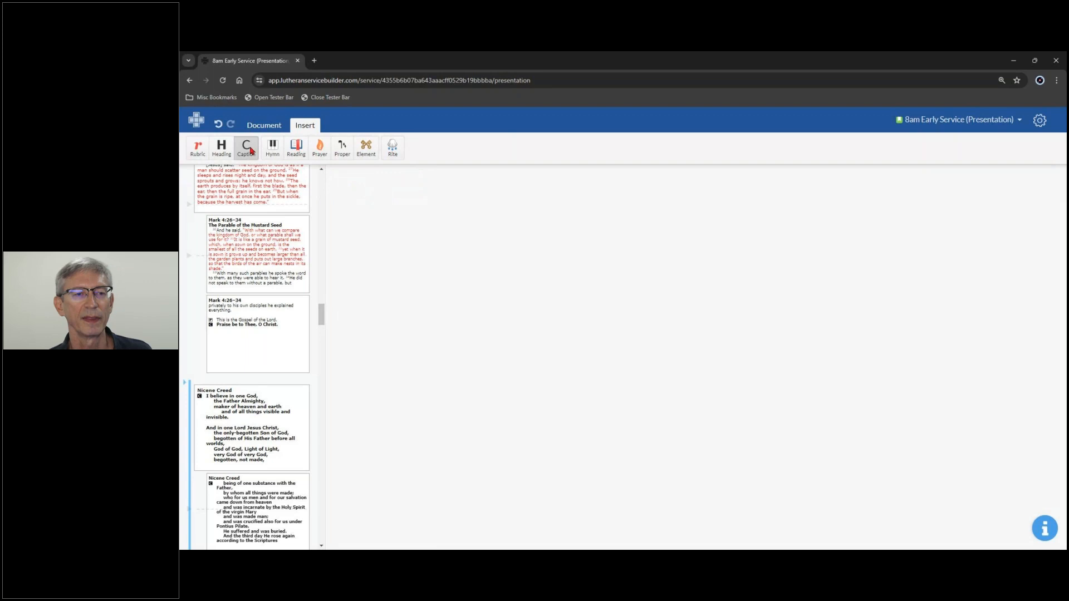
{"action": "left_click_drag", "start_coordinate": [250, 149], "coordinate": [252, 334]}
{"action": "scroll", "coordinate": [238, 376], "scroll_direction": "down", "scroll_amount": 3}
{"action": "left_click_drag", "start_coordinate": [321, 325], "coordinate": [322, 307]}
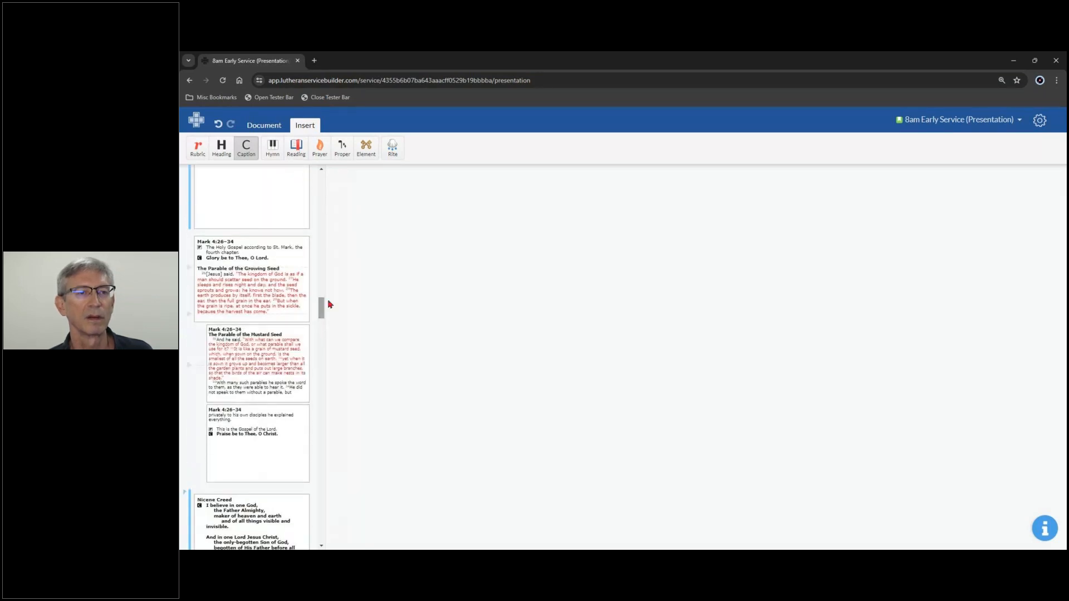
{"action": "left_click", "coordinate": [225, 82]}
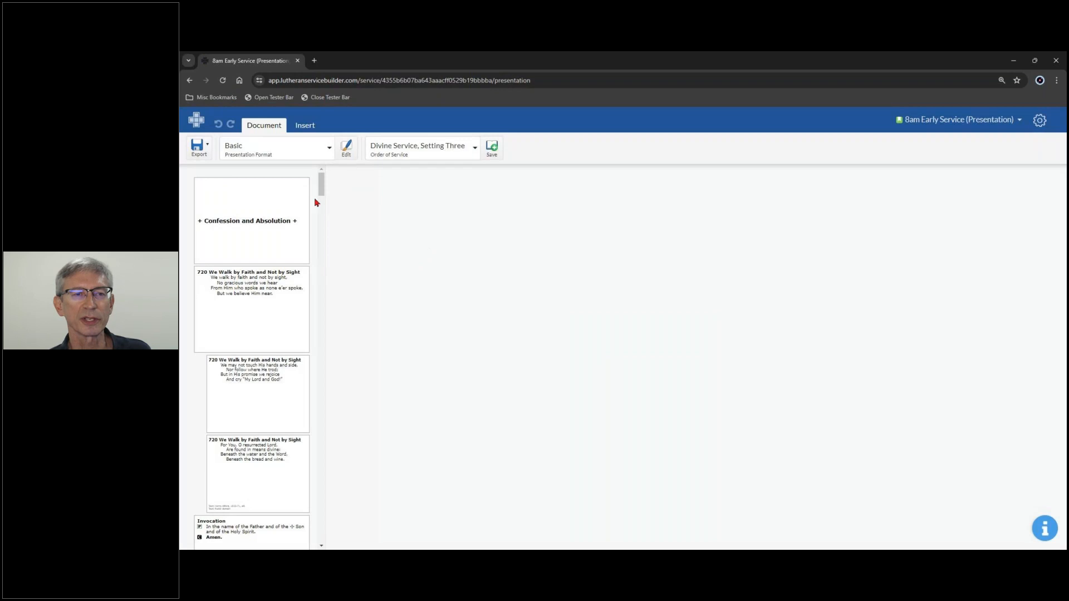
Insert a caption slide between the Alleluia and the Mark 4:26–34 reading
{"action": "left_click_drag", "start_coordinate": [321, 184], "coordinate": [327, 310]}
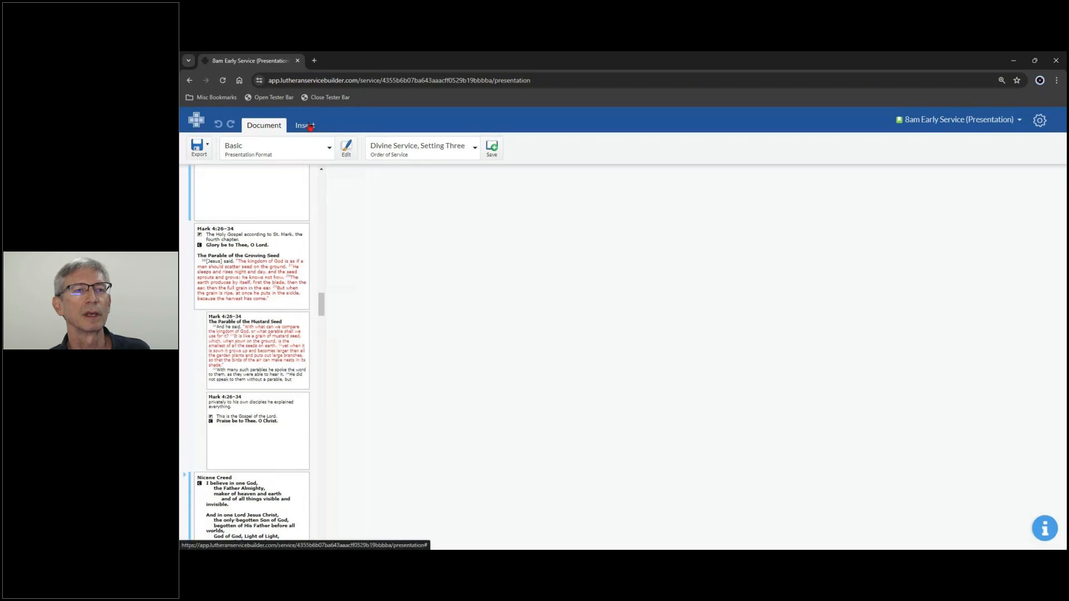
{"action": "left_click", "coordinate": [305, 125]}
{"action": "left_click_drag", "start_coordinate": [247, 154], "coordinate": [252, 484]}
{"action": "scroll", "coordinate": [272, 450], "scroll_direction": "down", "scroll_amount": 3}
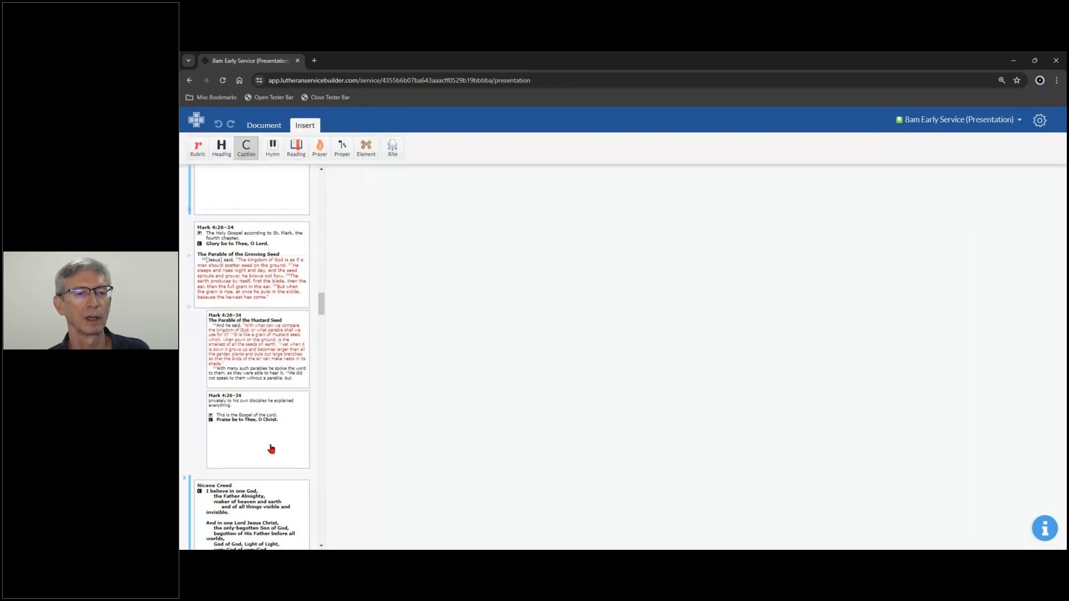
{"action": "left_click_drag", "start_coordinate": [272, 365], "coordinate": [244, 233]}
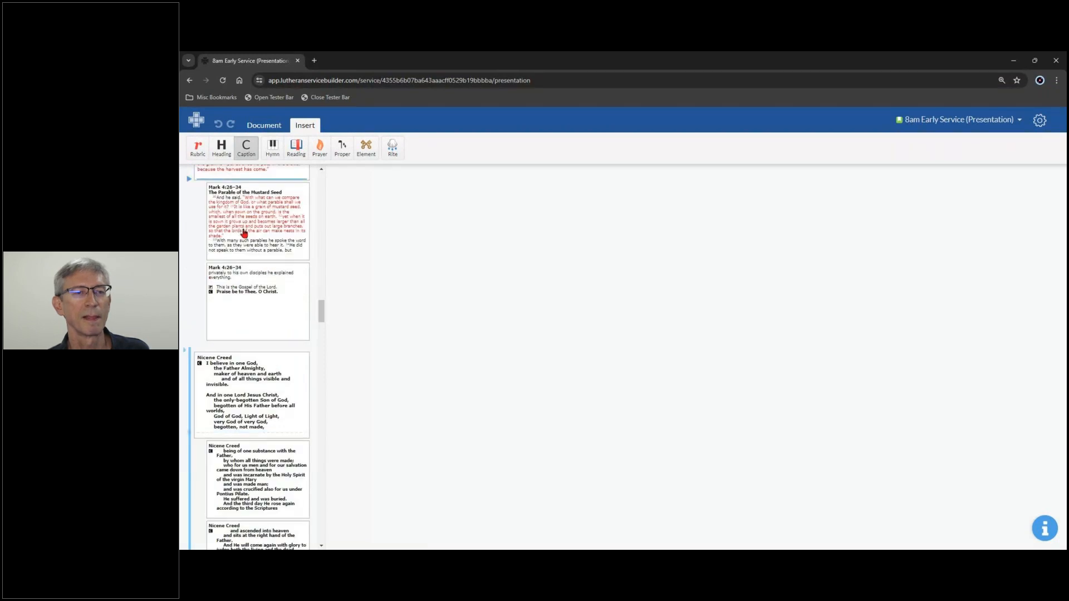
{"action": "scroll", "coordinate": [250, 202], "scroll_direction": "up", "scroll_amount": 2}
{"action": "scroll", "coordinate": [249, 234], "scroll_direction": "down", "scroll_amount": 1}
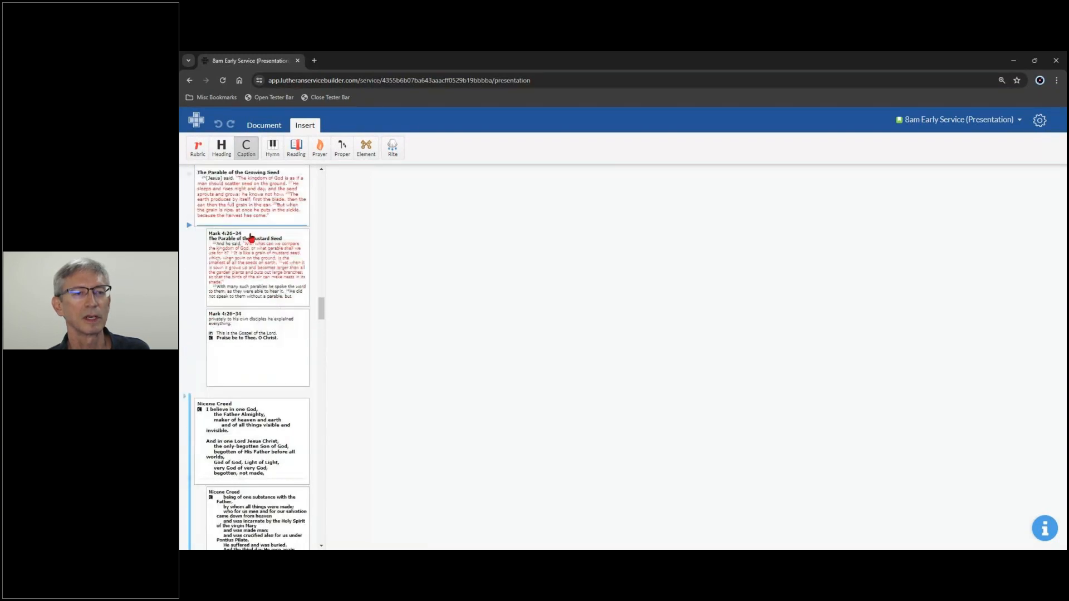
{"action": "scroll", "coordinate": [254, 240], "scroll_direction": "up", "scroll_amount": 2}
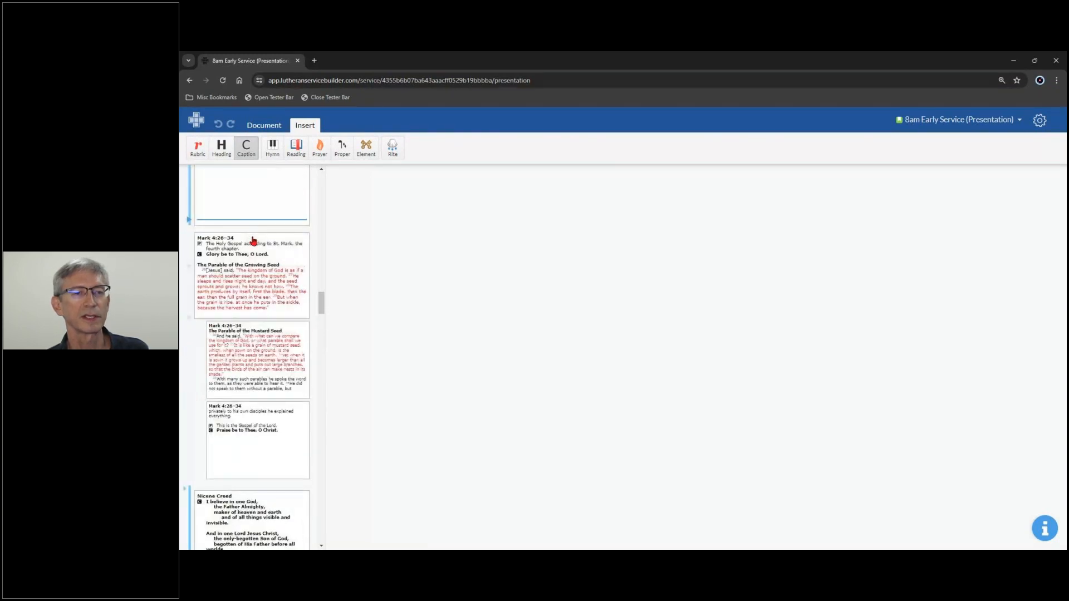
{"action": "left_click", "coordinate": [249, 323]}
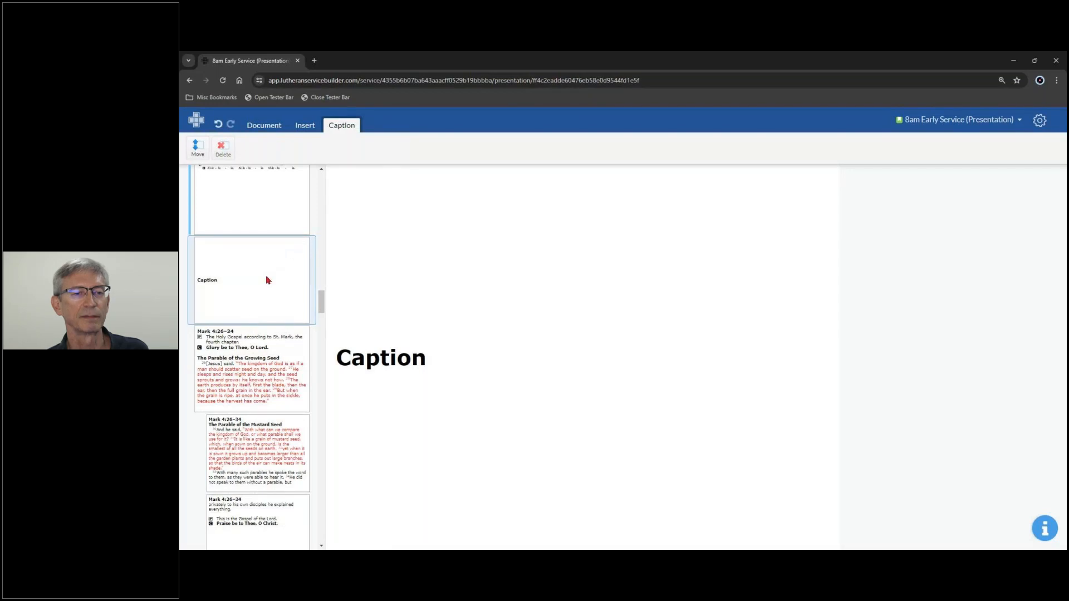
Move the new caption slide below the Mark 4:26–34 reading, directly before the Nicene Creed
{"action": "left_click_drag", "start_coordinate": [320, 305], "coordinate": [321, 310]}
{"action": "mouse_move", "coordinate": [238, 232]}
{"action": "left_mouse_down"}
{"action": "mouse_move", "coordinate": [298, 303]}
{"action": "mouse_move", "coordinate": [293, 535]}
{"action": "mouse_move", "coordinate": [301, 519]}
{"action": "left_mouse_up"}
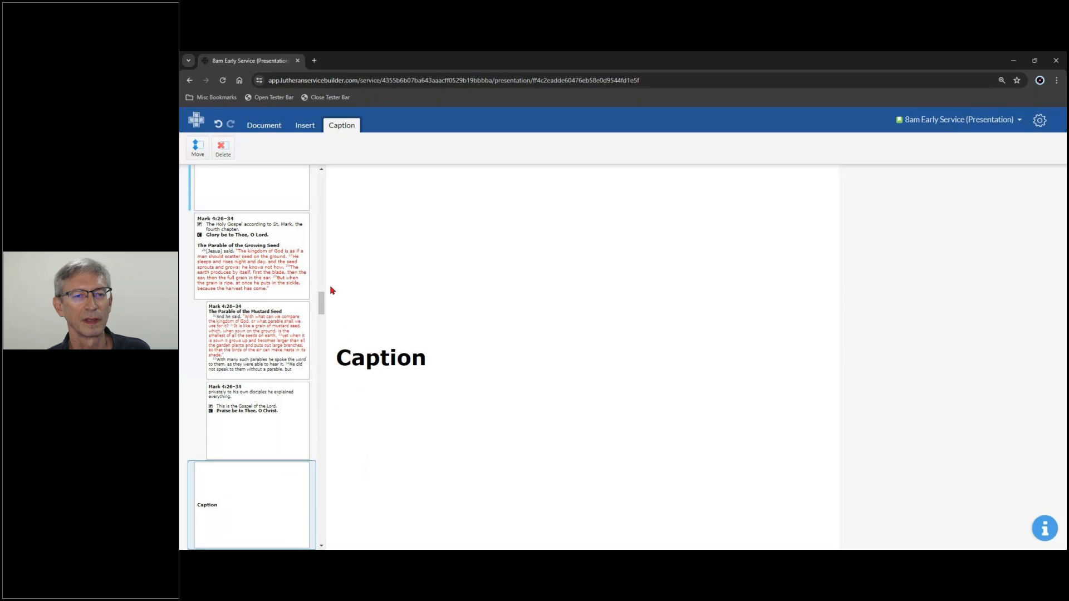
{"action": "left_click_drag", "start_coordinate": [321, 301], "coordinate": [327, 315]}
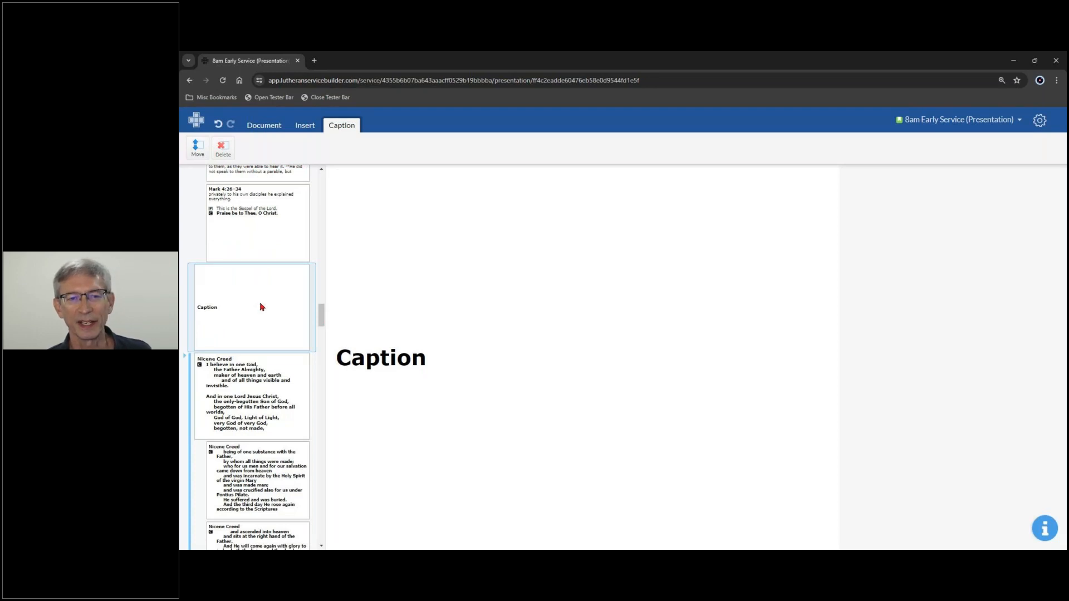
Replace the caption slide's placeholder text with "Children's message"
{"action": "double_click", "coordinate": [436, 358]}
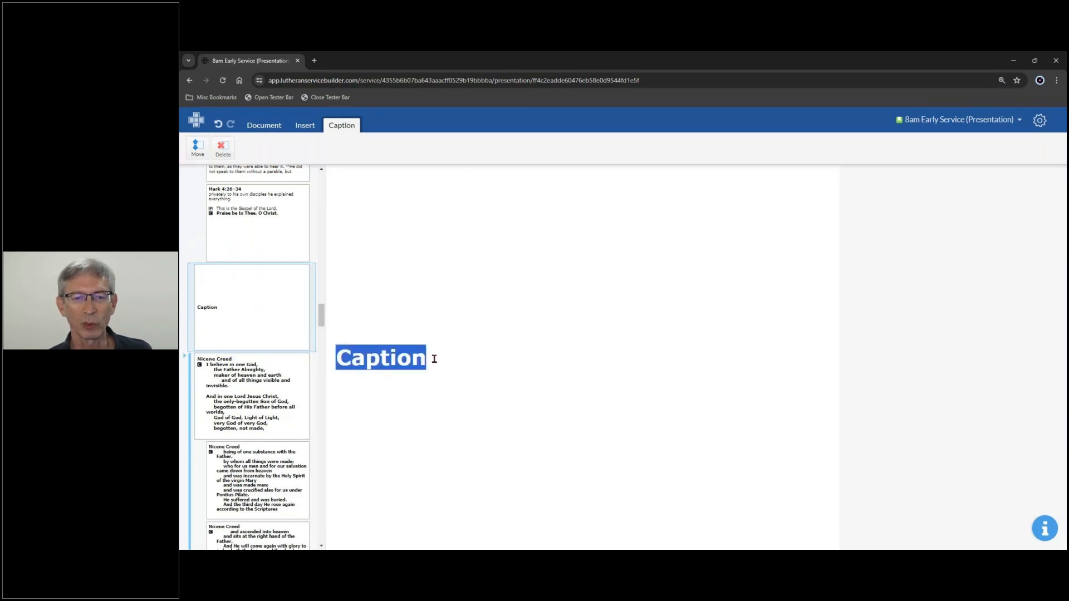
{"action": "left_click", "coordinate": [450, 392]}
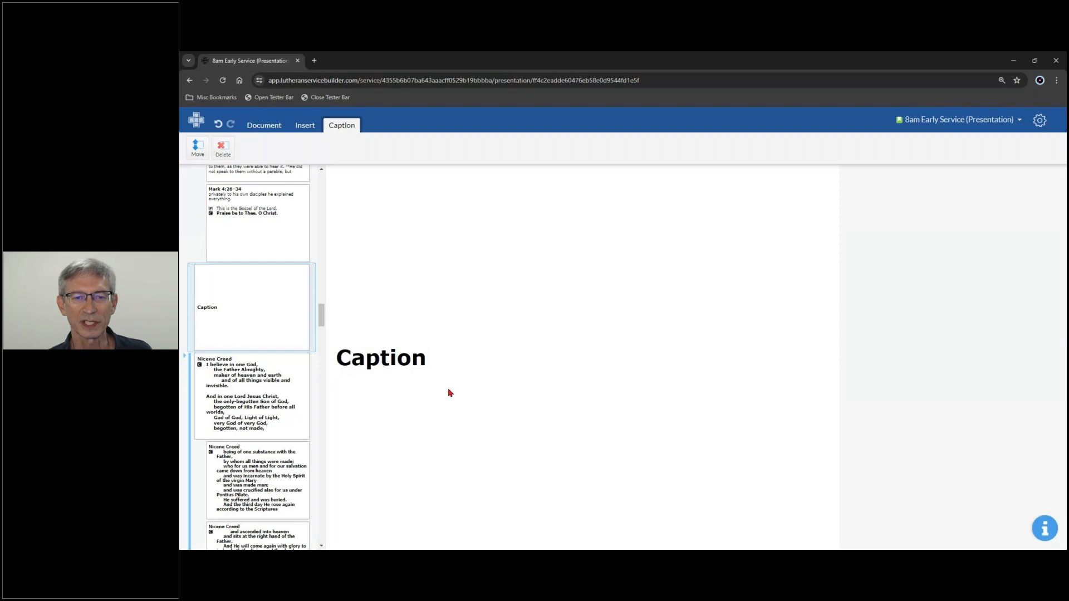
{"action": "double_click", "coordinate": [447, 357]}
{"action": "key", "text": "BackSpace"}
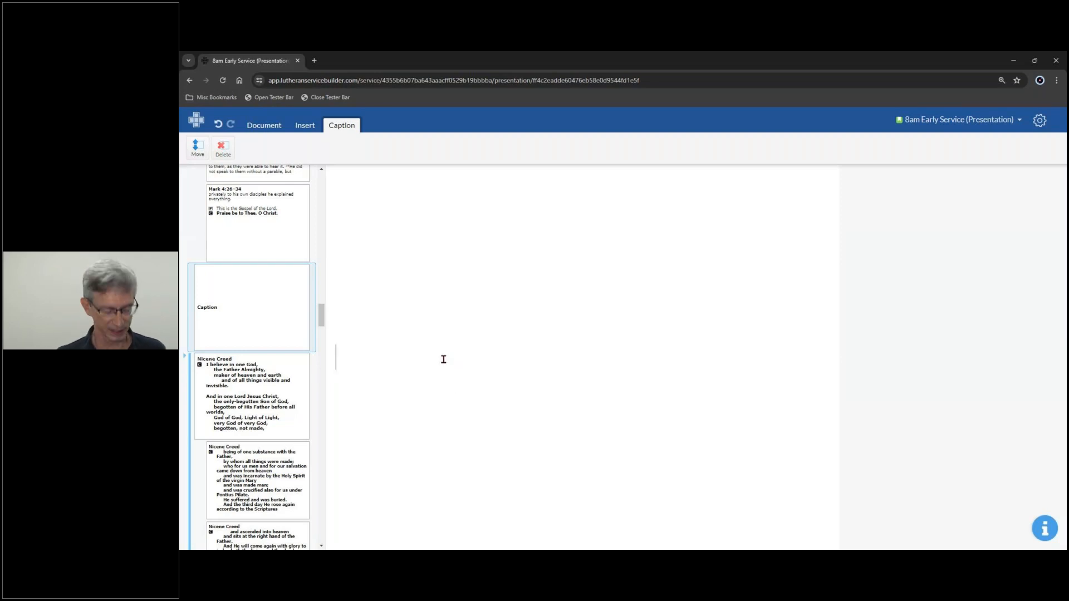
{"action": "type", "text": "Chi"}
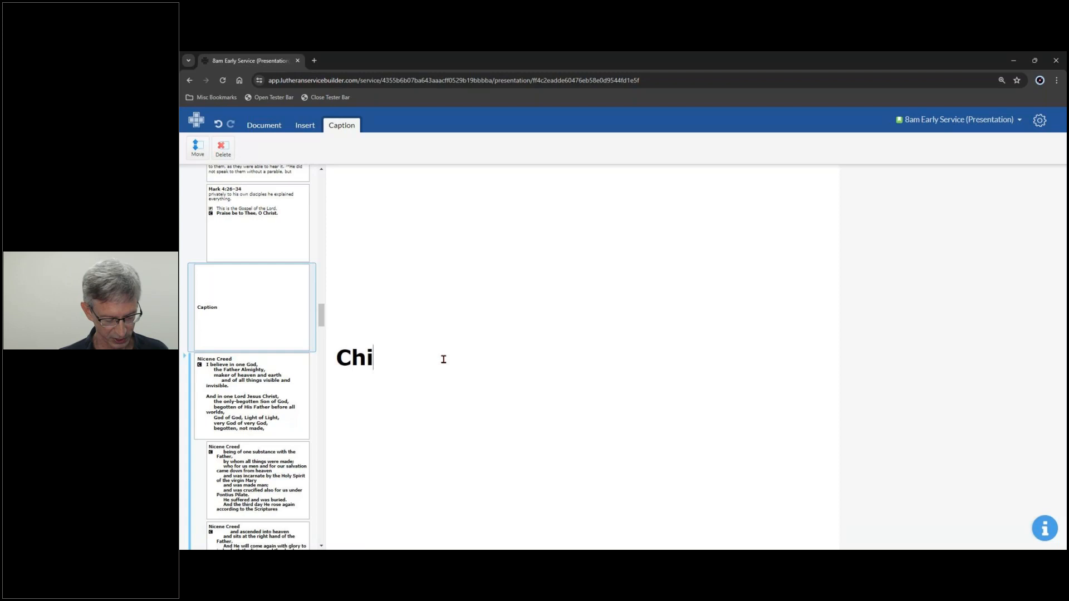
{"action": "type", "text": "ldren's "}
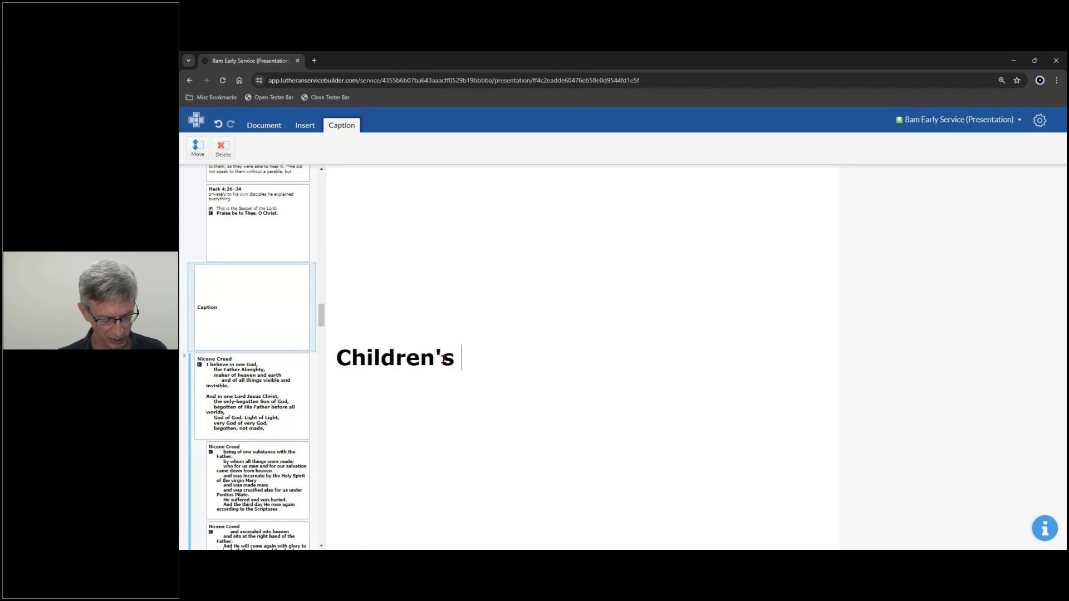
{"action": "type", "text": "message"}
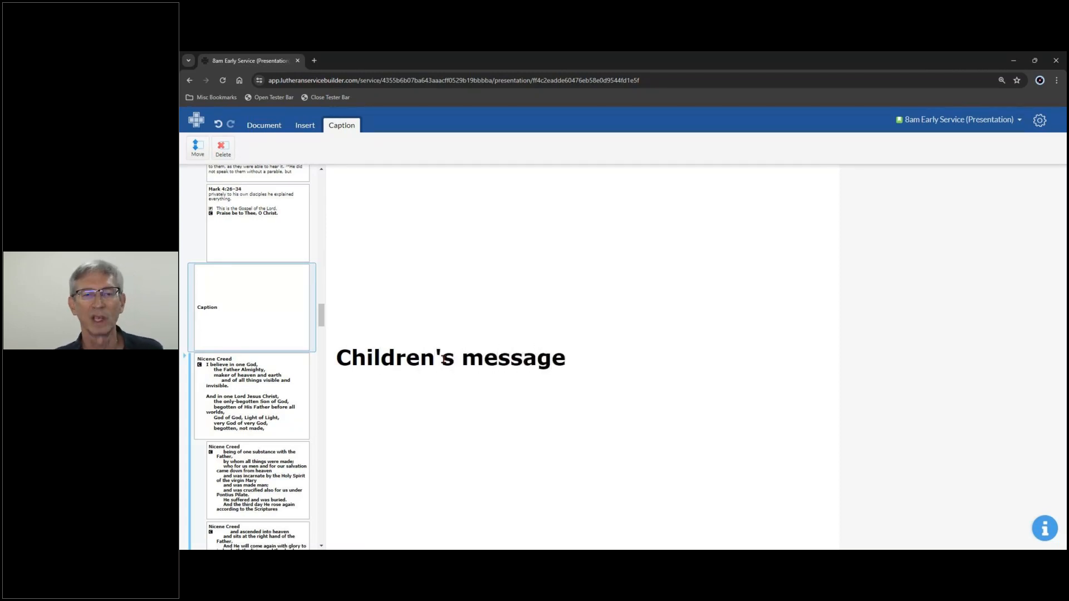
{"action": "left_click", "coordinate": [934, 344]}
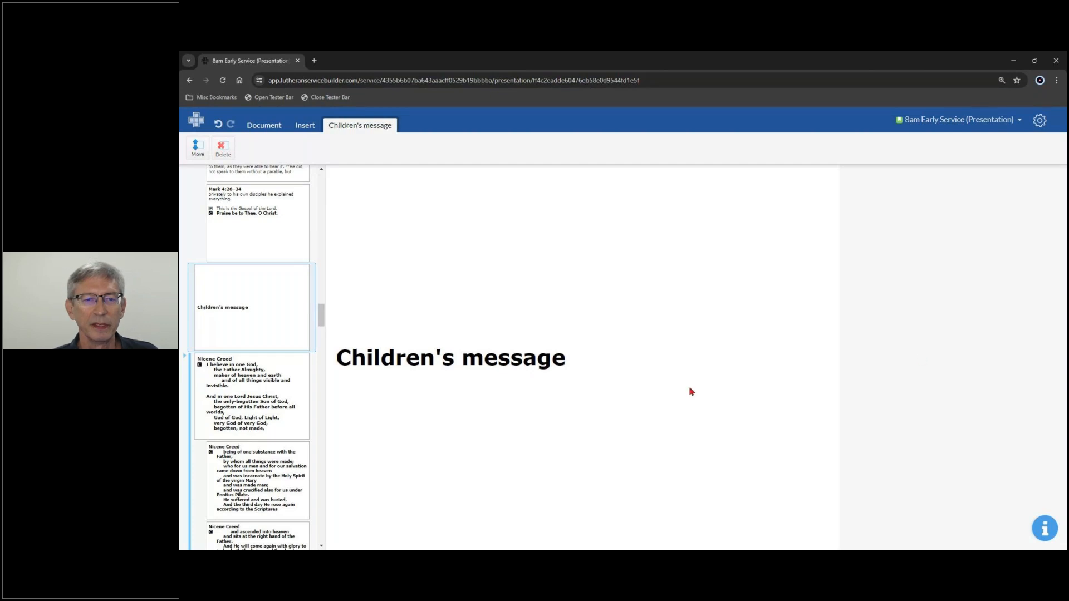
Extend the Sermon caption slide's text so it reads "Sermon - Title"
{"action": "scroll", "coordinate": [298, 312], "scroll_direction": "down", "scroll_amount": 5}
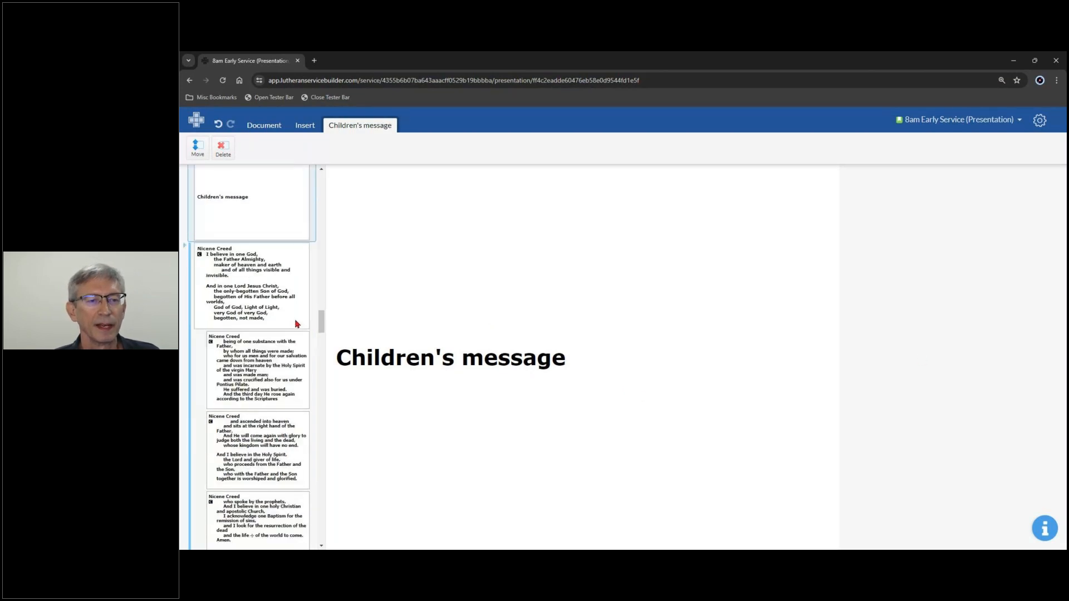
{"action": "scroll", "coordinate": [270, 293], "scroll_direction": "down", "scroll_amount": 5}
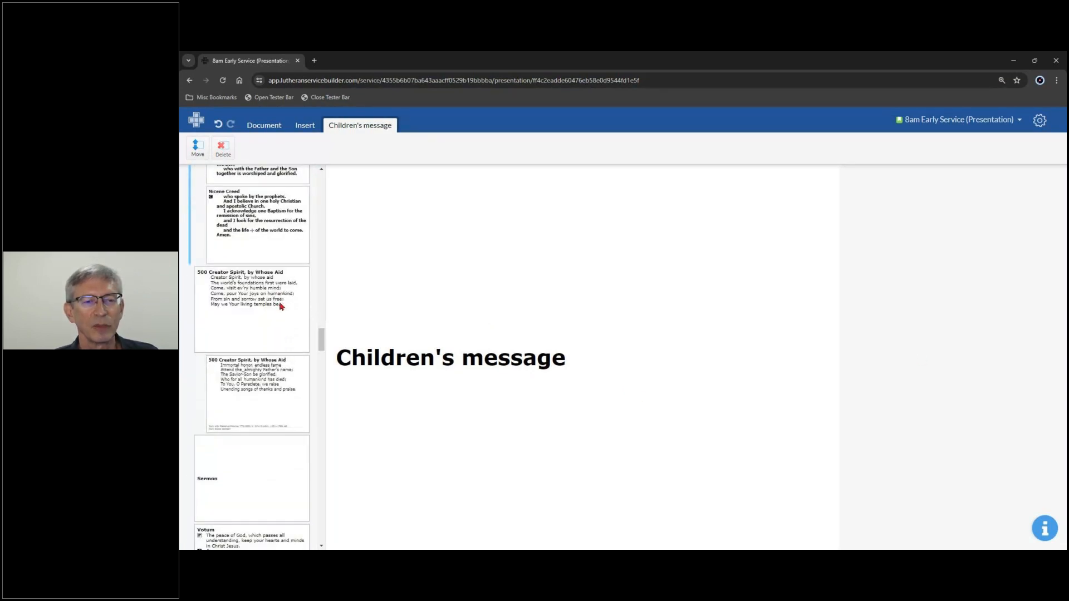
{"action": "left_click", "coordinate": [281, 307]}
{"action": "scroll", "coordinate": [273, 334], "scroll_direction": "down", "scroll_amount": 3}
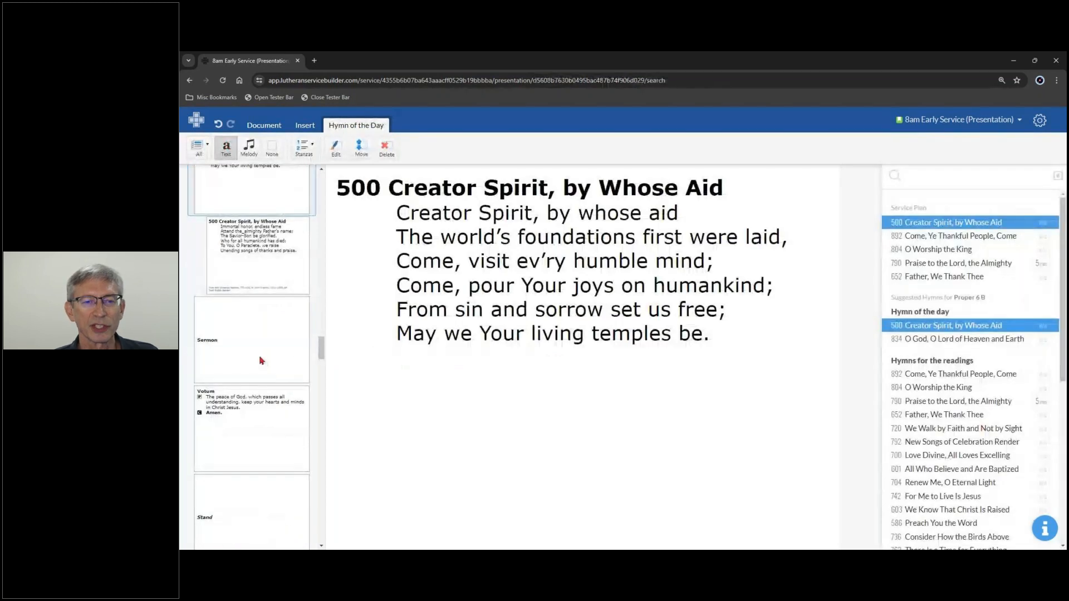
{"action": "left_click", "coordinate": [262, 359]}
{"action": "double_click", "coordinate": [465, 358]}
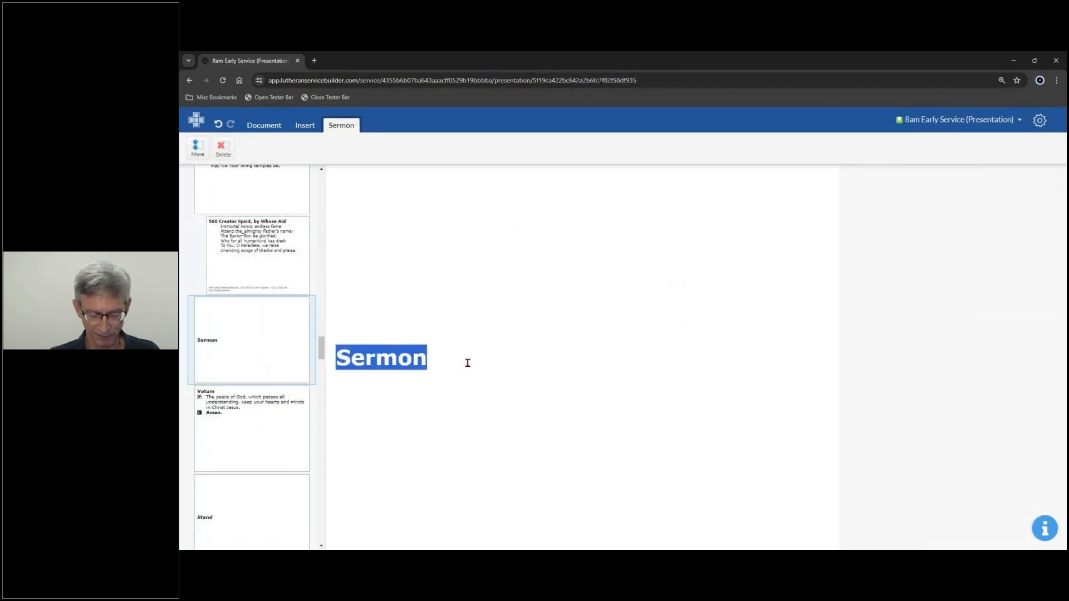
{"action": "left_click", "coordinate": [468, 363]}
{"action": "type", "text": "-"}
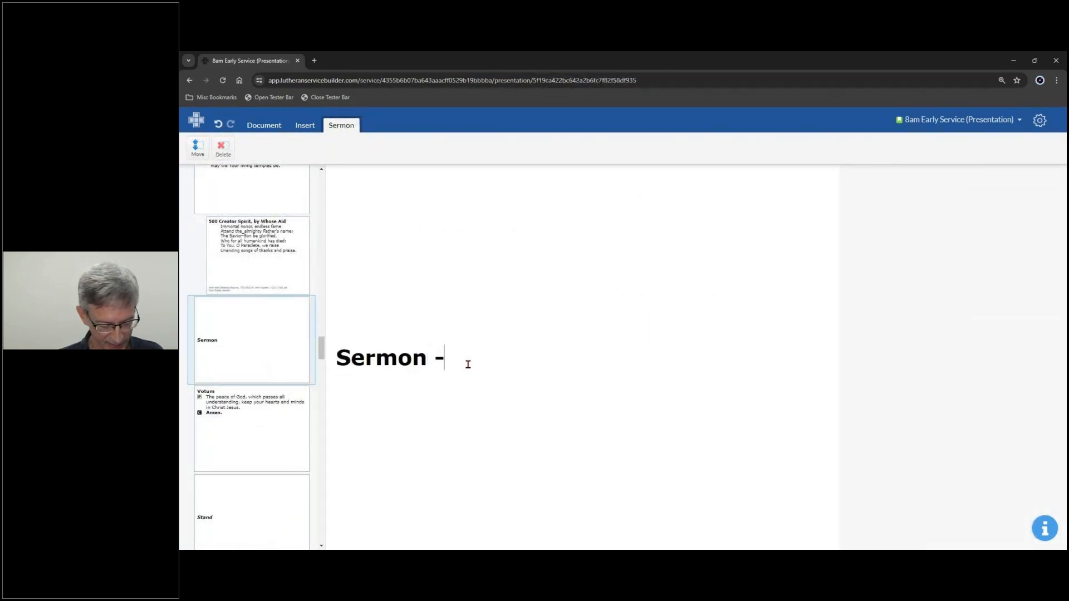
{"action": "type", "text": " Title"}
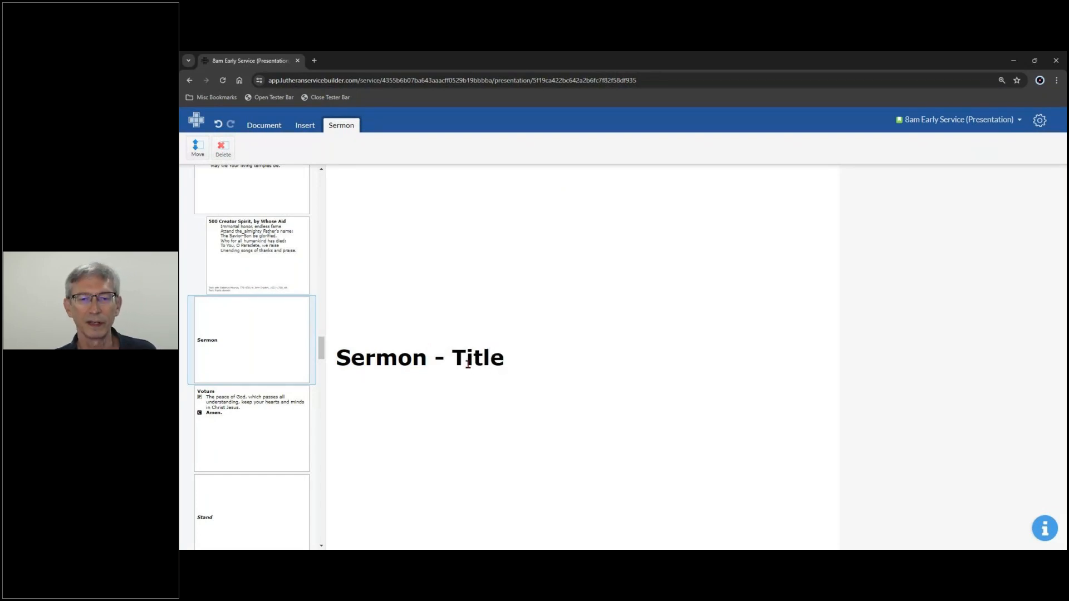
{"action": "left_click", "coordinate": [939, 367]}
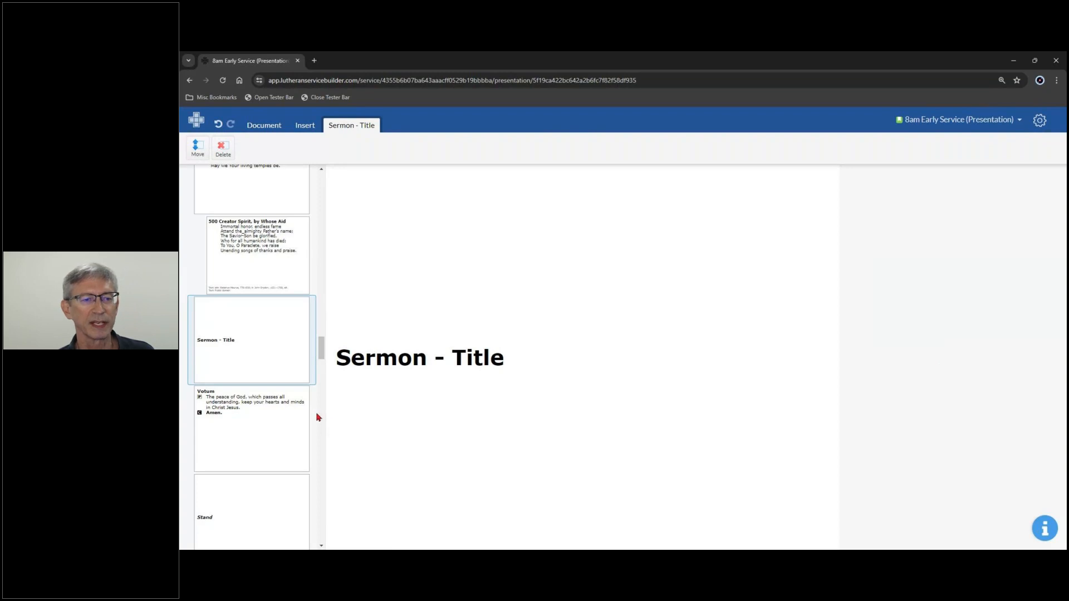
Delete the Stand rubric slide between the Votum and the Offertory
{"action": "scroll", "coordinate": [309, 427], "scroll_direction": "down", "scroll_amount": 2}
{"action": "left_click", "coordinate": [300, 343]}
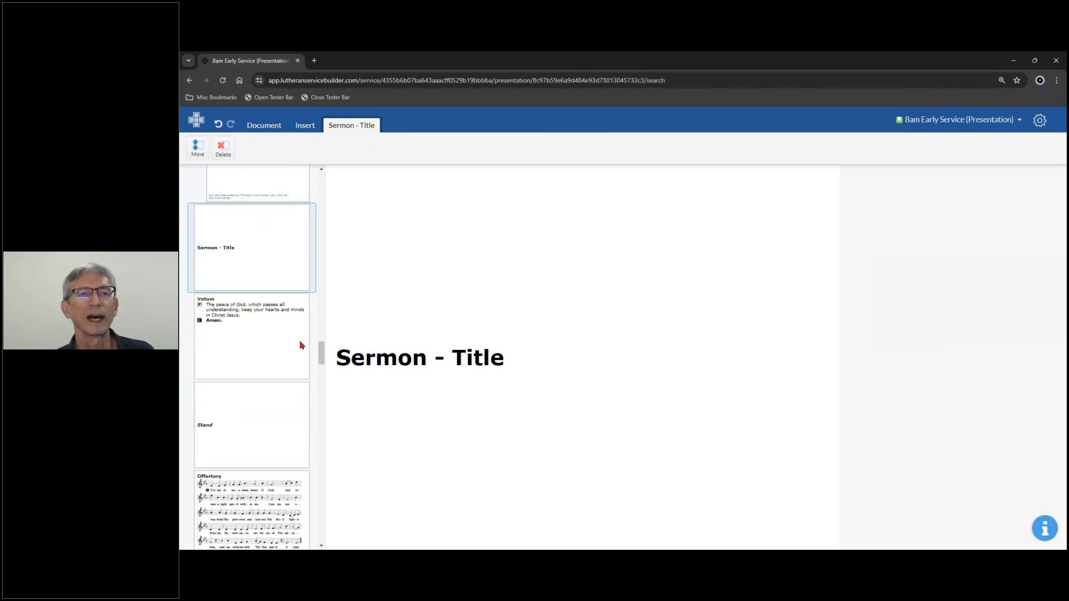
{"action": "right_click", "coordinate": [265, 438]}
{"action": "left_click", "coordinate": [269, 456]}
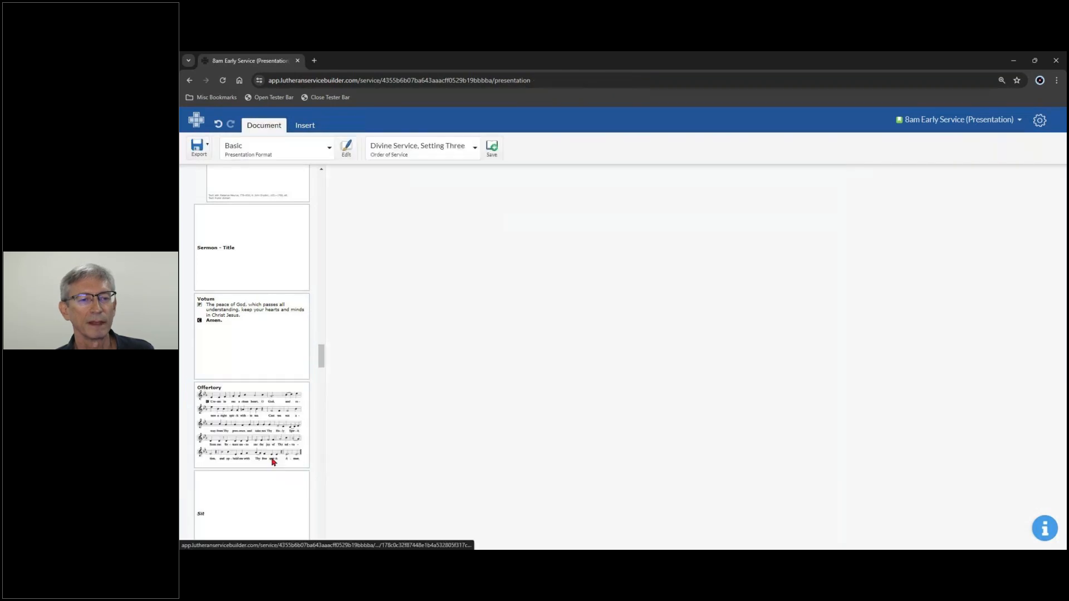
Switch the Offertory from melody notation to text only
{"action": "scroll", "coordinate": [275, 446], "scroll_direction": "down", "scroll_amount": 1}
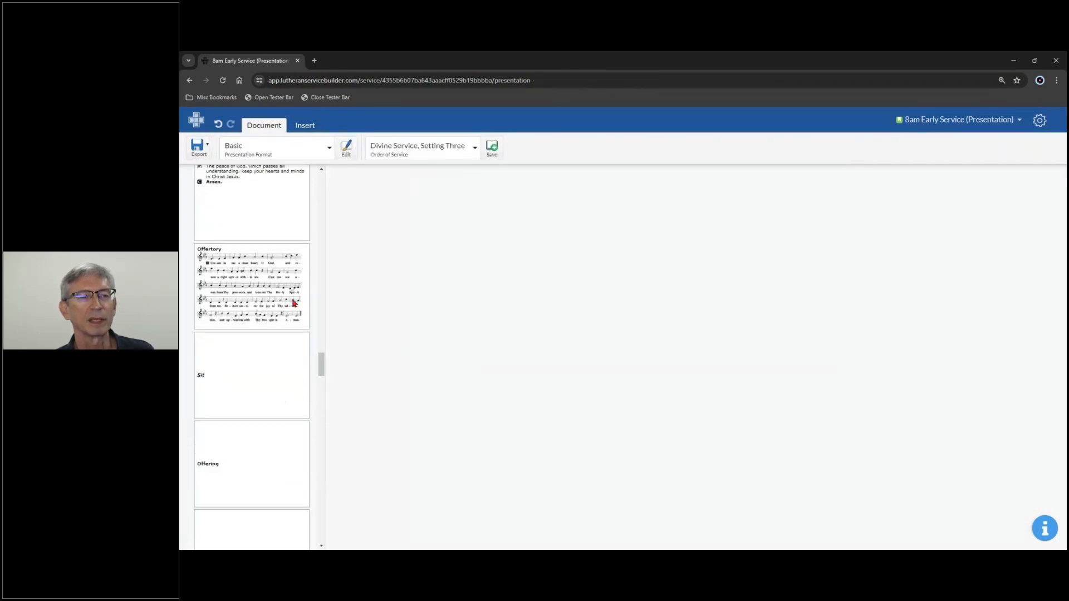
{"action": "left_click", "coordinate": [266, 278]}
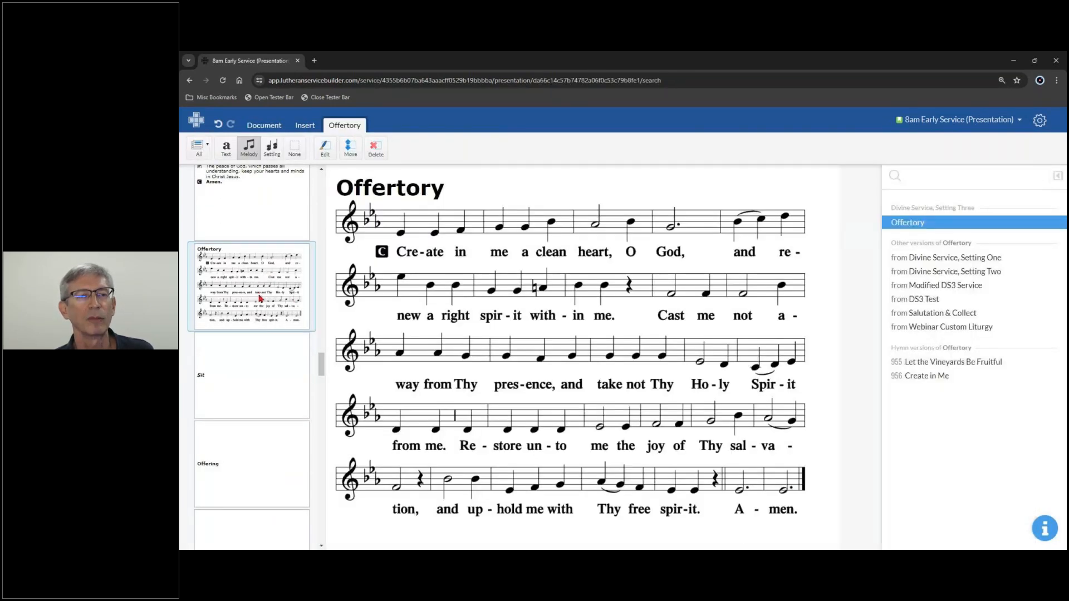
{"action": "left_click", "coordinate": [228, 153]}
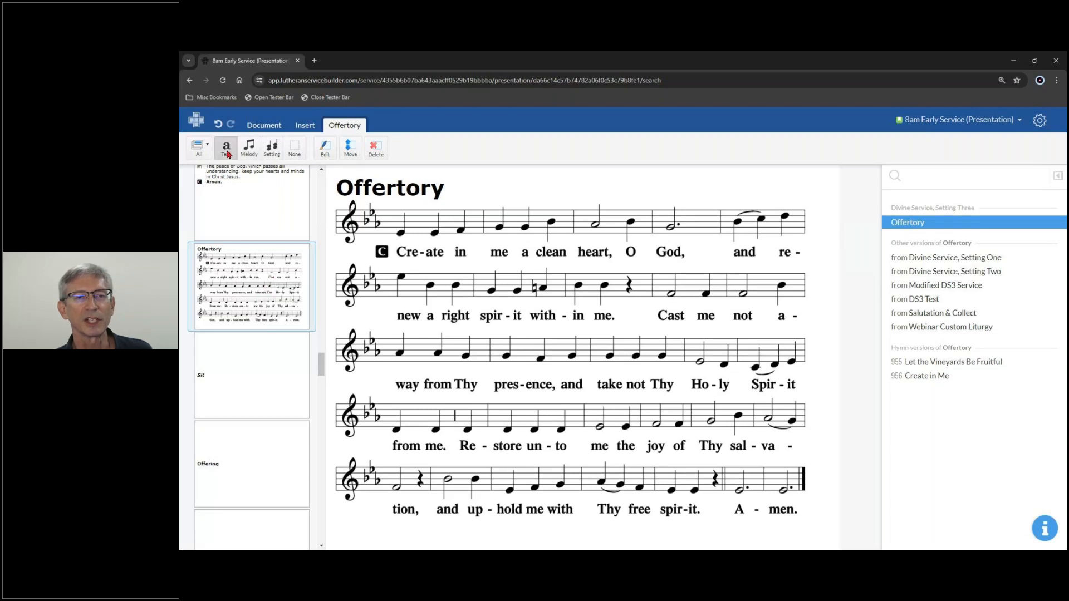
Delete the Sit rubric before the Offering slide and the Stand rubric after it
{"action": "left_click", "coordinate": [254, 379]}
{"action": "right_click", "coordinate": [253, 378]}
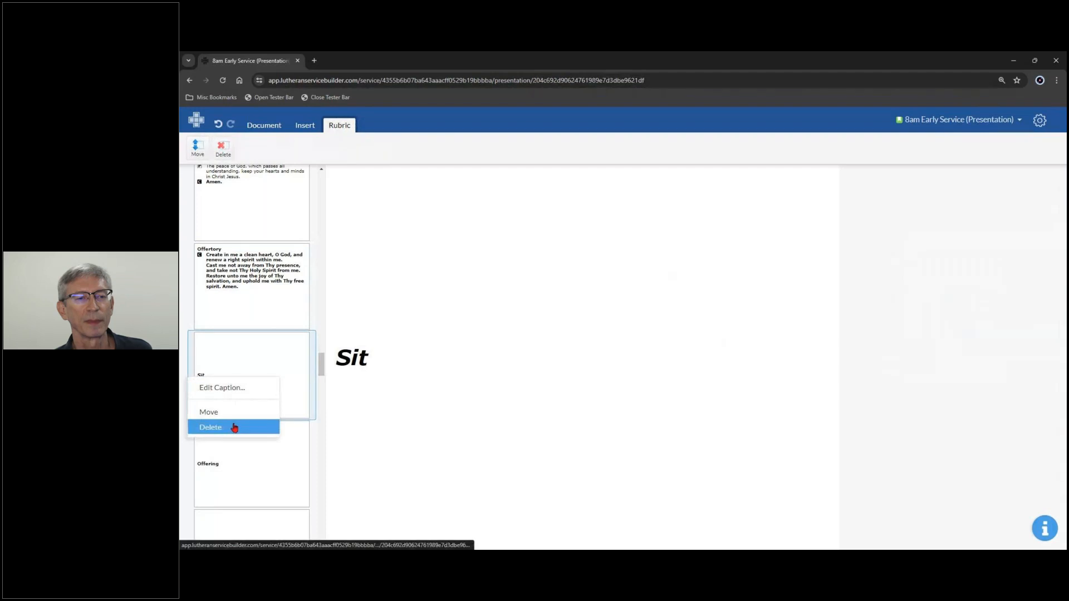
{"action": "left_click", "coordinate": [235, 427]}
{"action": "left_click", "coordinate": [270, 376]}
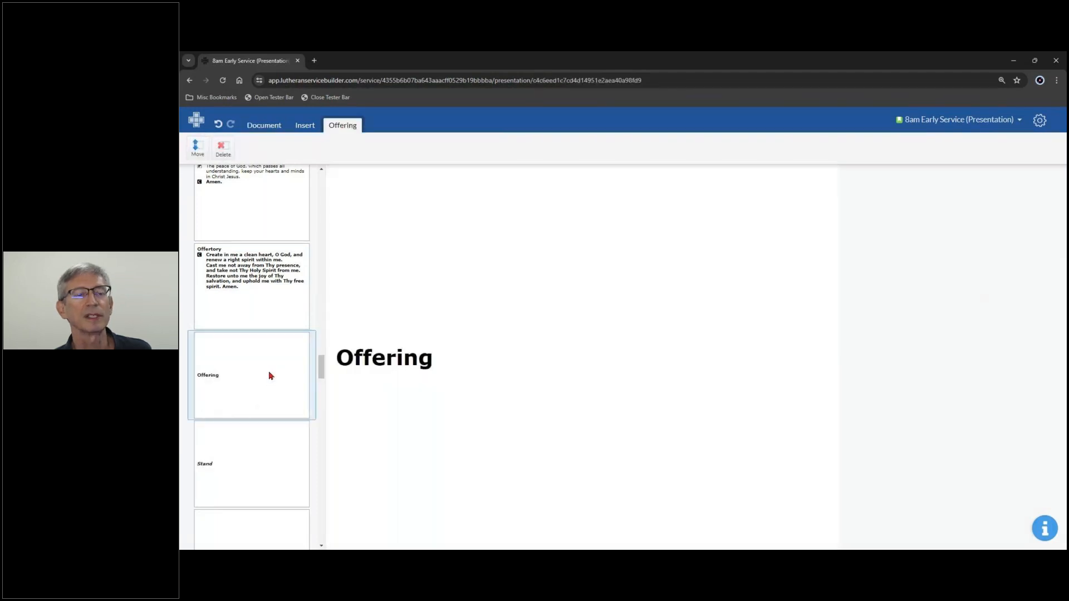
{"action": "left_click", "coordinate": [244, 455]}
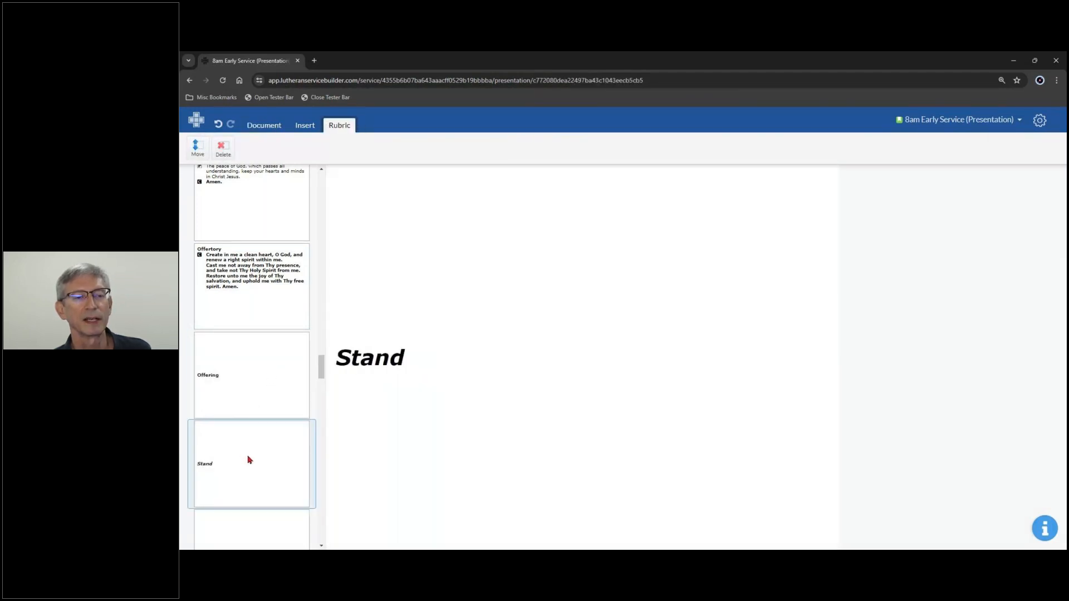
{"action": "right_click", "coordinate": [249, 460]}
{"action": "left_click", "coordinate": [231, 508]}
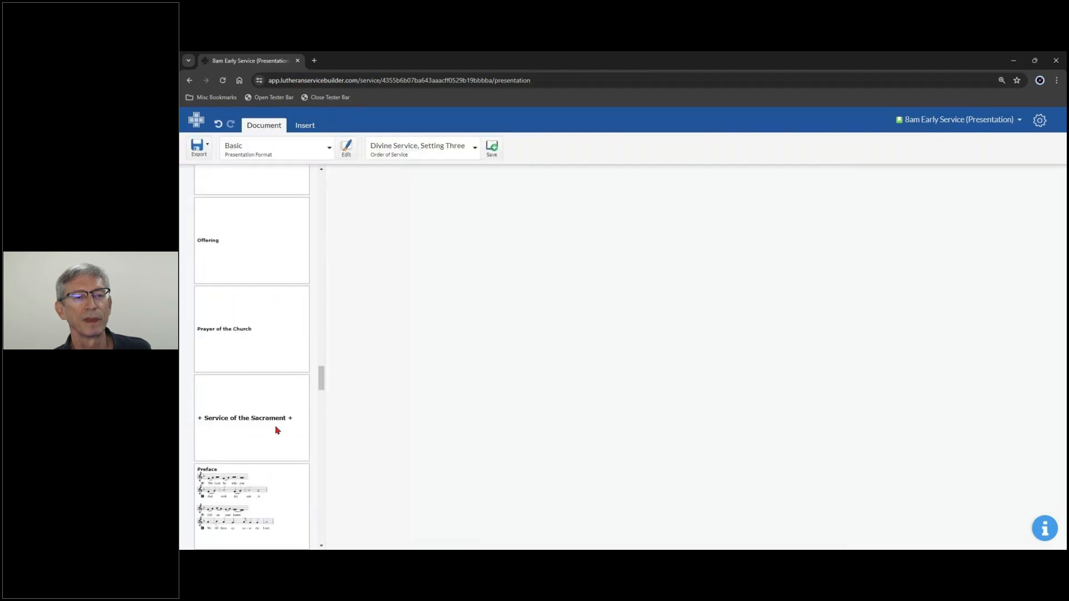
Review the Prayer of the Church and Service of the Sacrament slides, and switch the Preface from melody to text only
{"action": "left_click", "coordinate": [284, 331]}
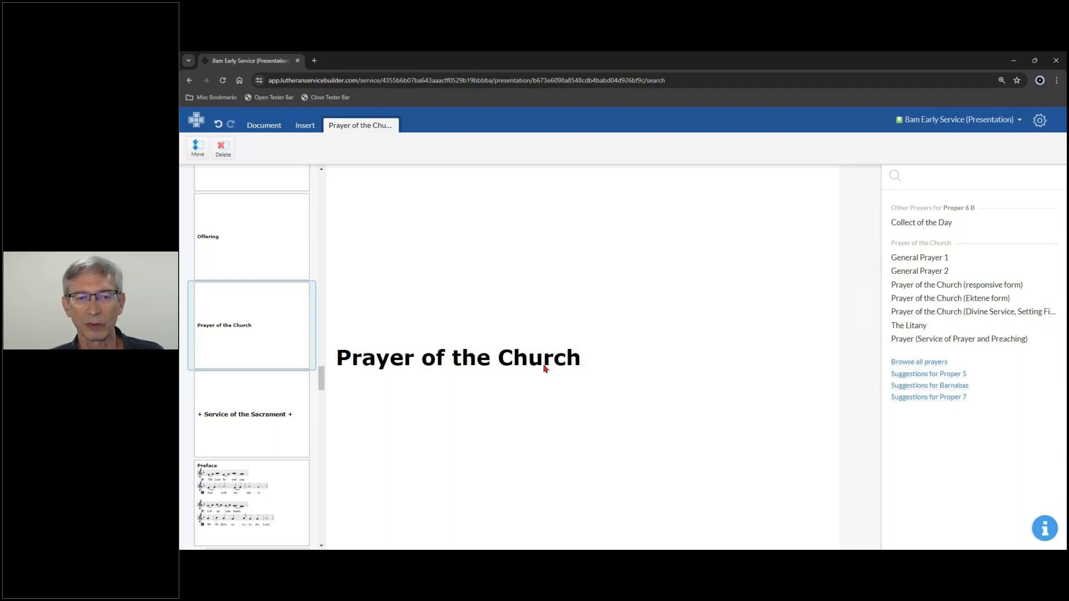
{"action": "left_click", "coordinate": [263, 419]}
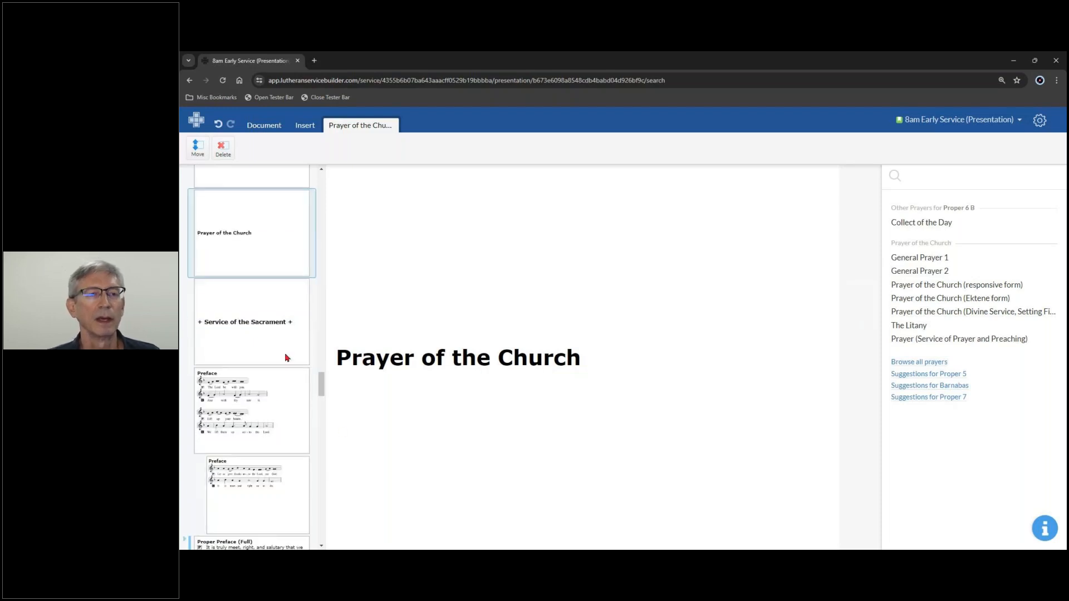
{"action": "scroll", "coordinate": [275, 346], "scroll_direction": "down", "scroll_amount": 3}
{"action": "scroll", "coordinate": [265, 336], "scroll_direction": "up", "scroll_amount": 2}
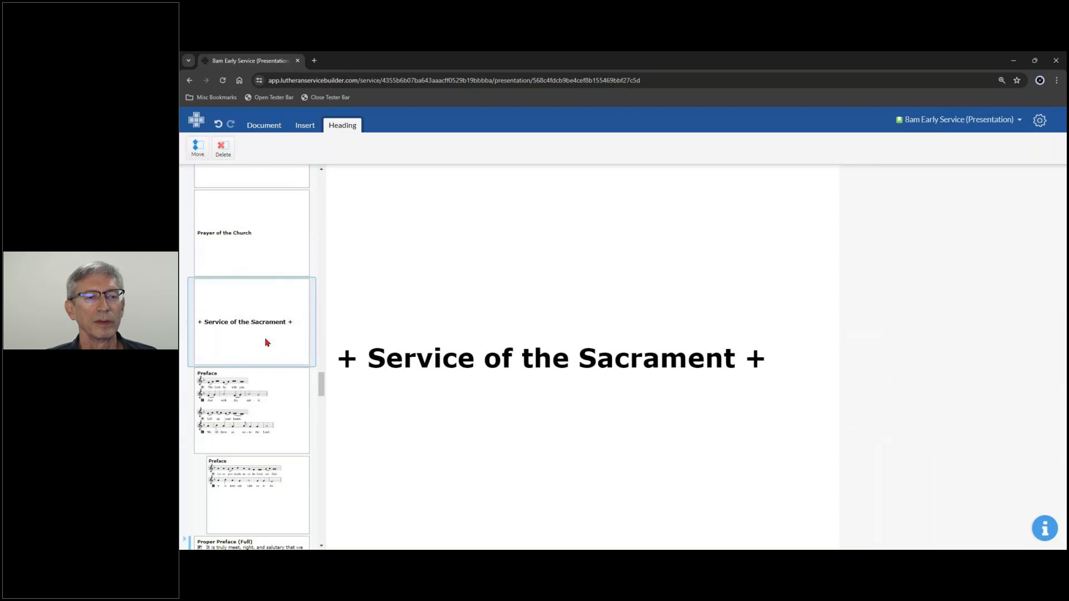
{"action": "left_click", "coordinate": [254, 390]}
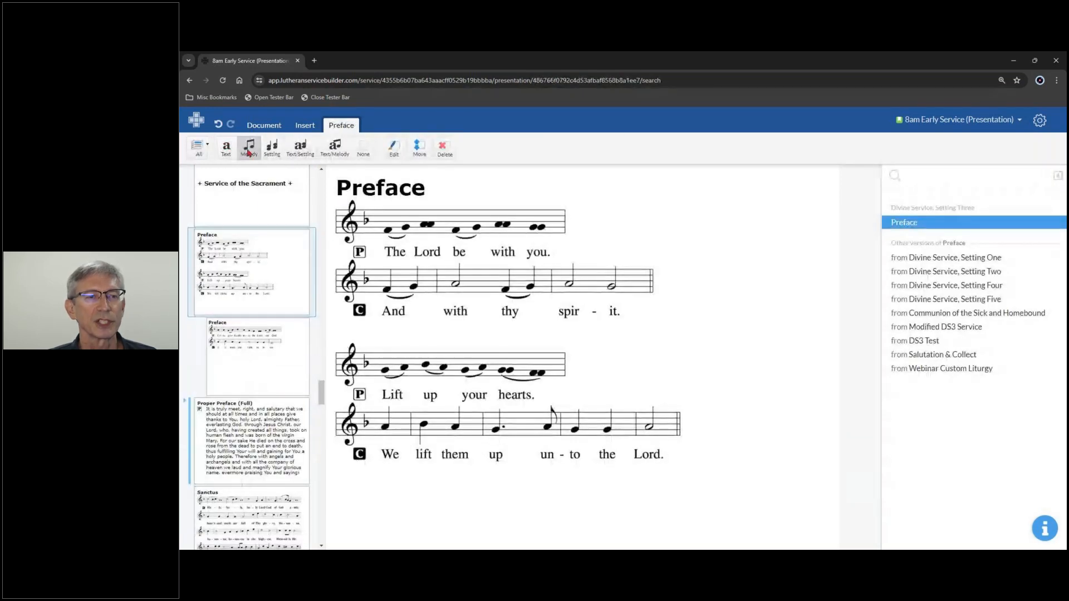
{"action": "left_click", "coordinate": [227, 151]}
Try the abbreviated Proper Preface in place of the full one, and switch back to the full version
{"action": "scroll", "coordinate": [273, 259], "scroll_direction": "down", "scroll_amount": 3}
{"action": "left_click", "coordinate": [273, 259]}
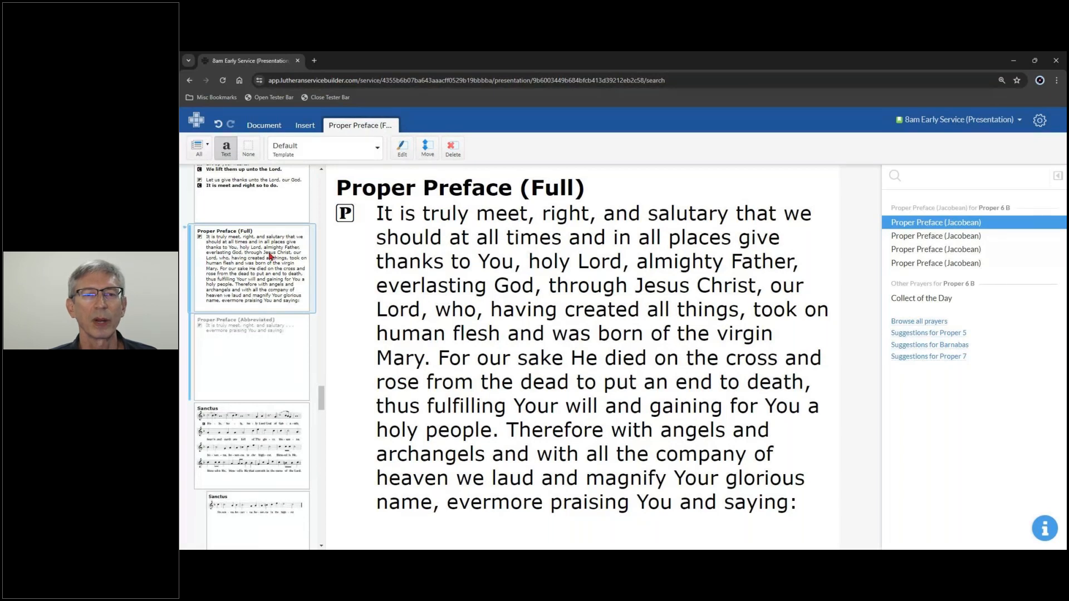
{"action": "left_click", "coordinate": [258, 337]}
{"action": "left_click", "coordinate": [284, 263]}
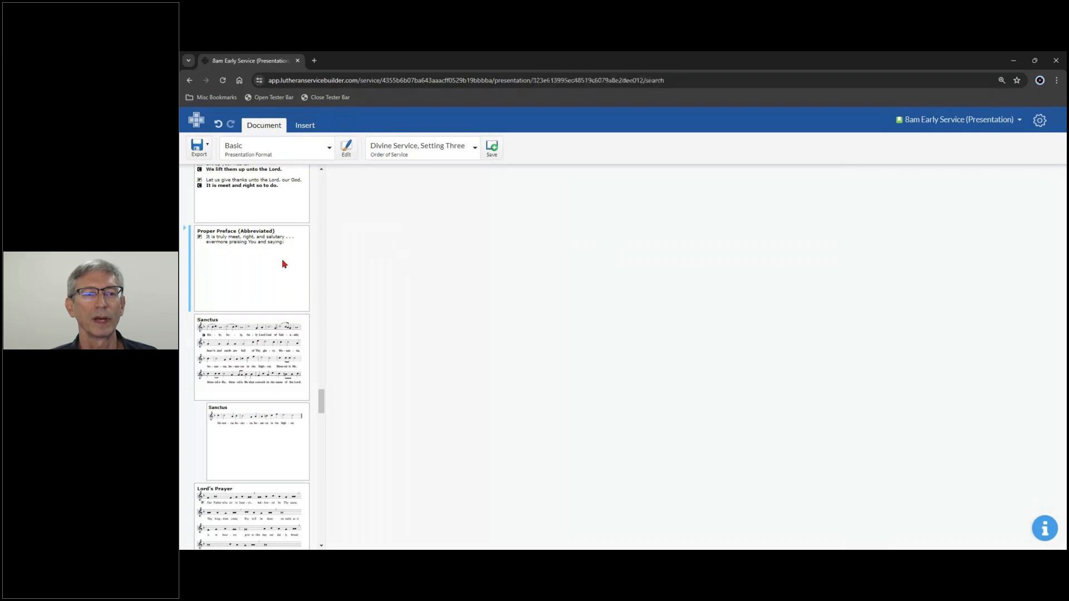
{"action": "left_click", "coordinate": [190, 276]}
{"action": "left_click", "coordinate": [254, 267]}
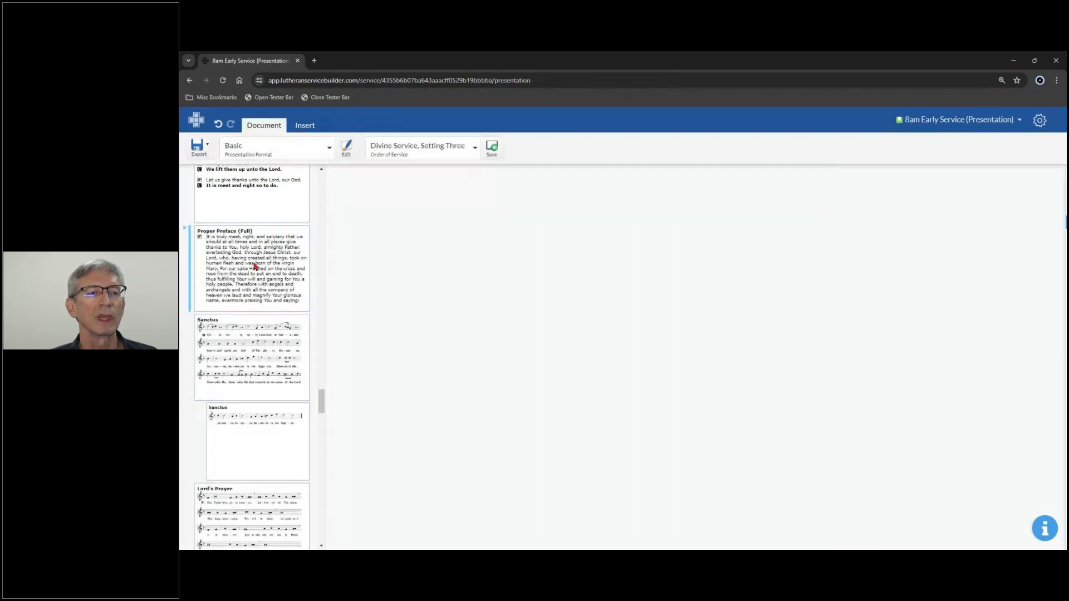
Switch the Sanctus, the Lord's Prayer and The Words of Our Lord from melody notation to text only
{"action": "left_click", "coordinate": [299, 320]}
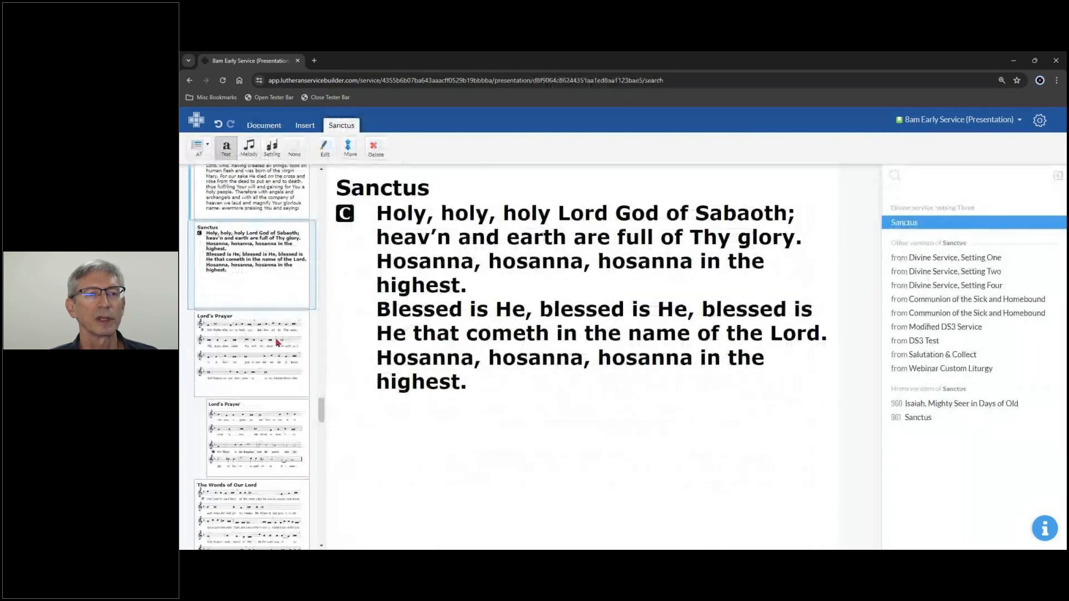
{"action": "left_click", "coordinate": [257, 346]}
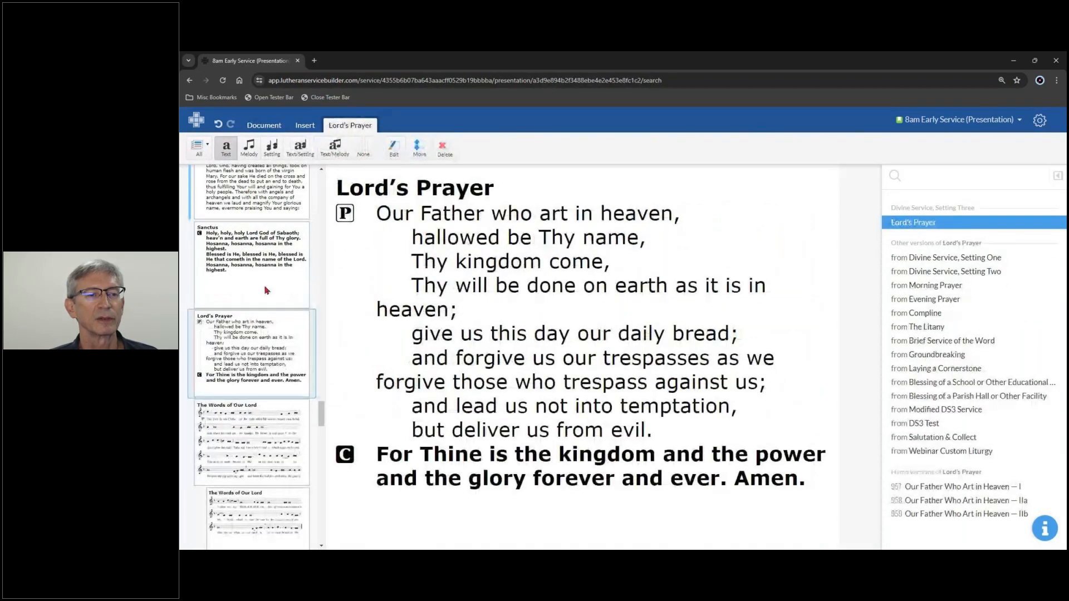
{"action": "left_click", "coordinate": [263, 377]}
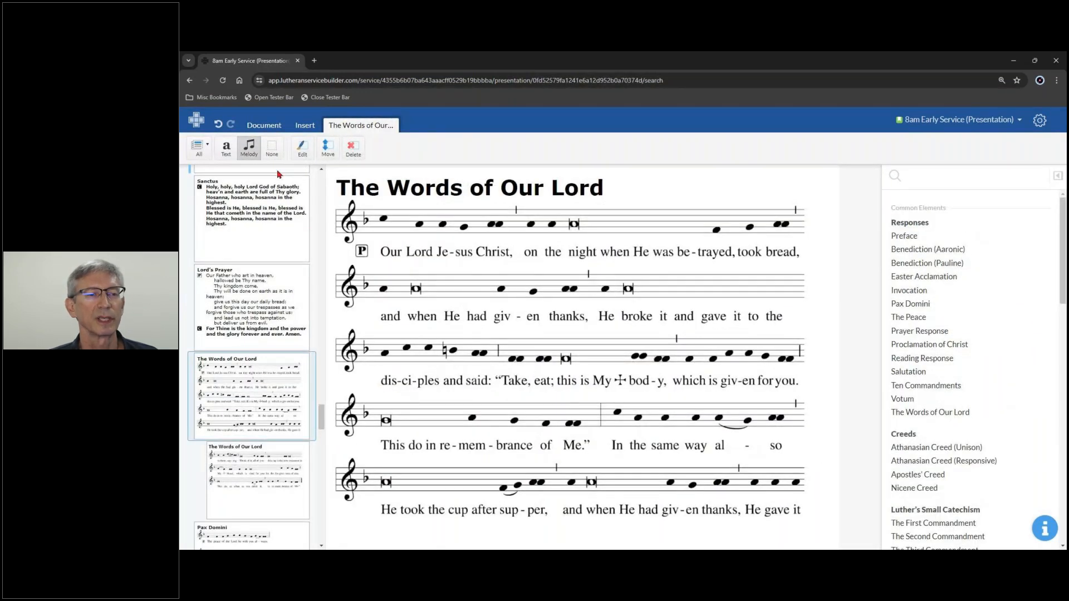
{"action": "left_click", "coordinate": [226, 148]}
Switch the Pax Domini and the Agnus Dei from melody notation to text only
{"action": "scroll", "coordinate": [291, 321], "scroll_direction": "down", "scroll_amount": 4}
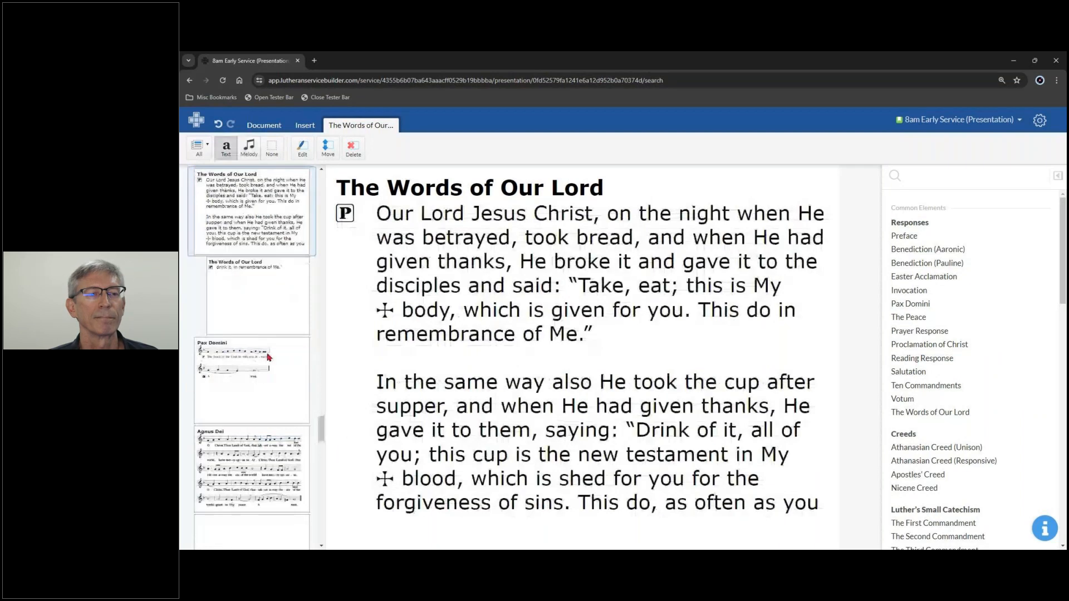
{"action": "left_click", "coordinate": [261, 373]}
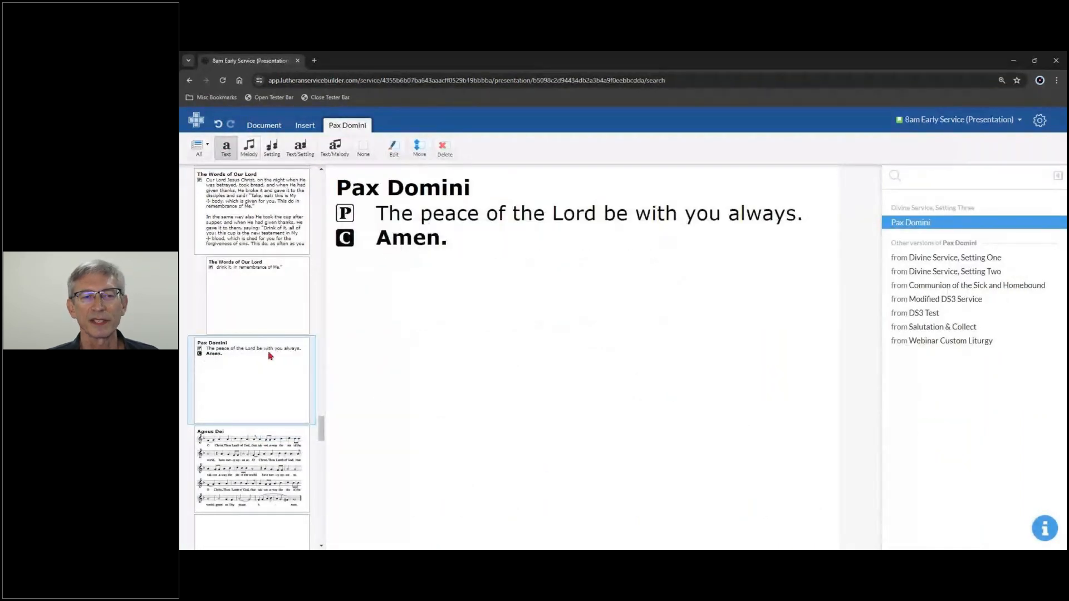
{"action": "scroll", "coordinate": [303, 378], "scroll_direction": "down", "scroll_amount": 2}
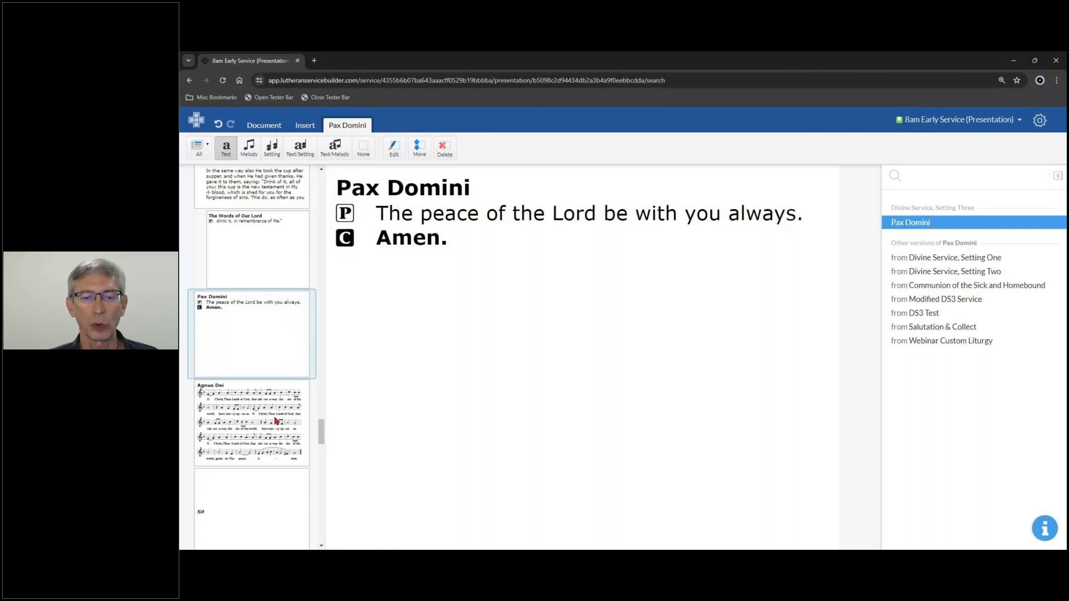
{"action": "left_click", "coordinate": [274, 423]}
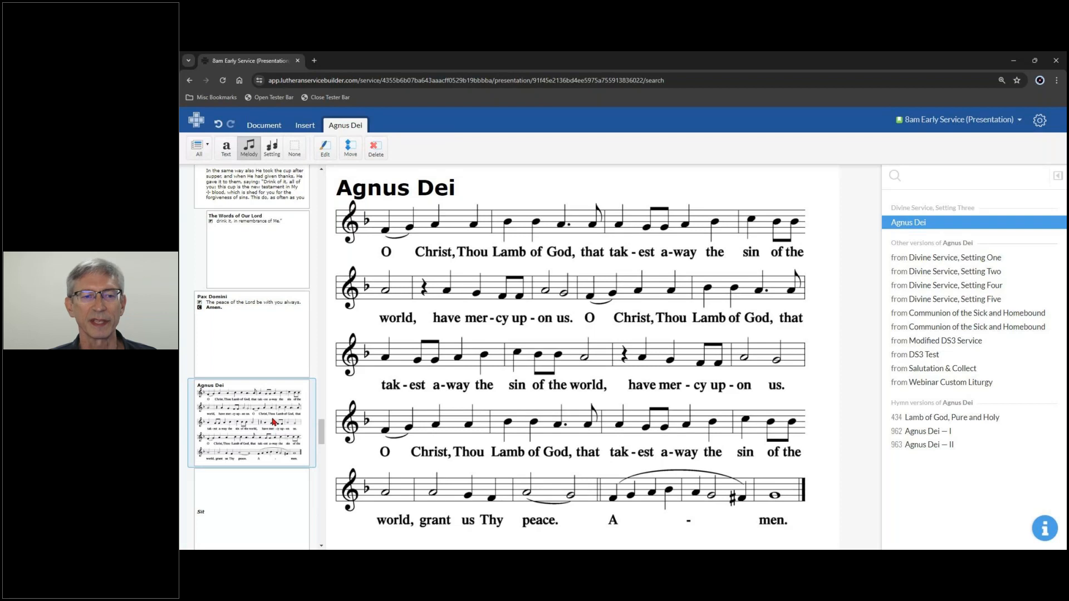
{"action": "left_click", "coordinate": [227, 148]}
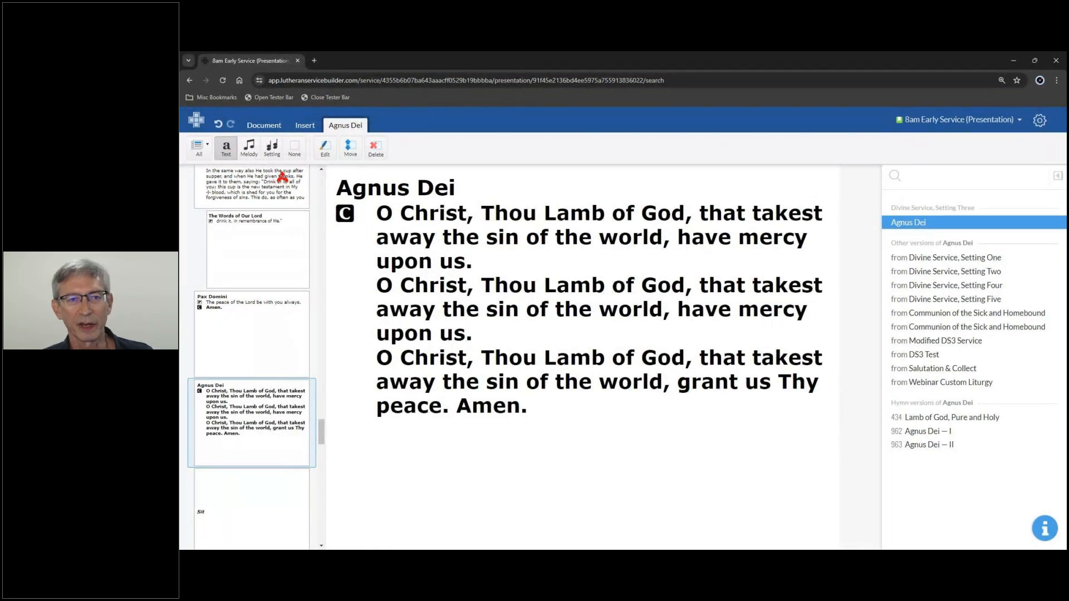
Delete the Sit rubric slide between the Agnus Dei and the Distribution
{"action": "left_click_drag", "start_coordinate": [283, 177], "coordinate": [319, 264]}
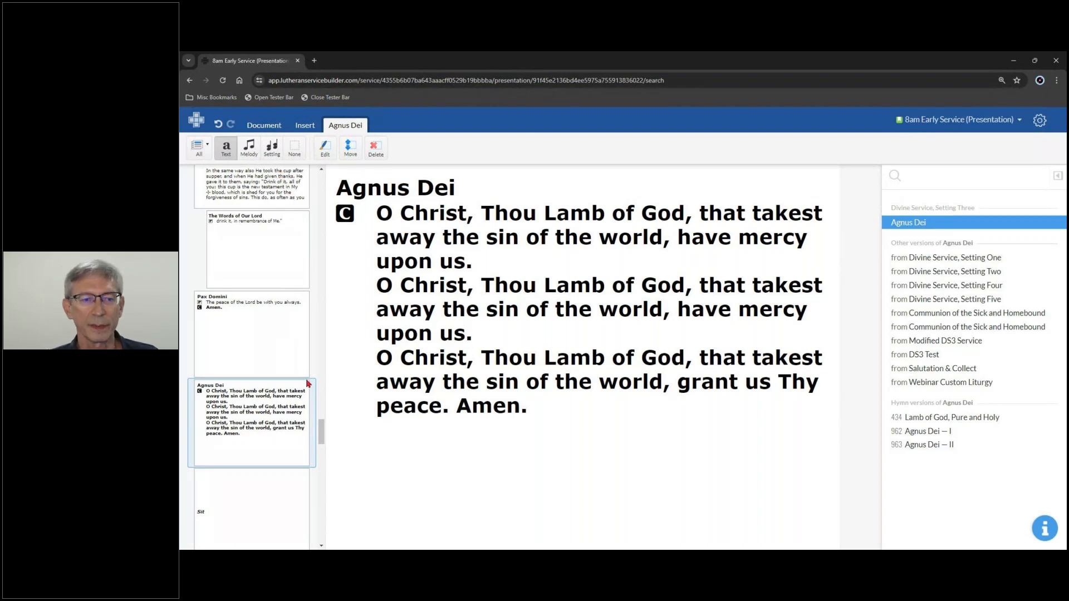
{"action": "scroll", "coordinate": [270, 289], "scroll_direction": "down", "scroll_amount": 4}
{"action": "left_click", "coordinate": [275, 284]}
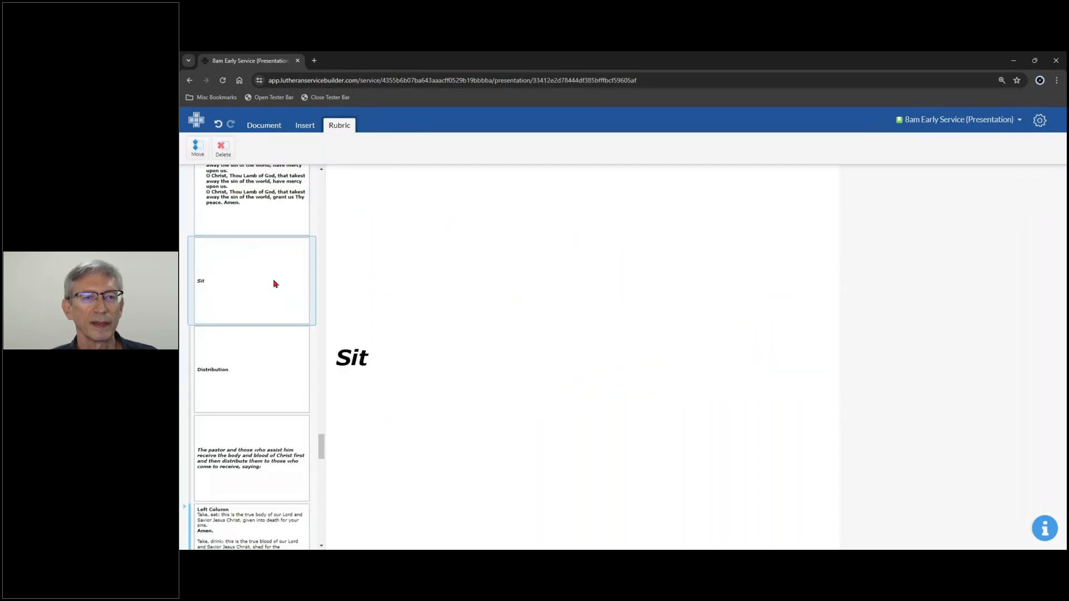
{"action": "left_click", "coordinate": [222, 148]}
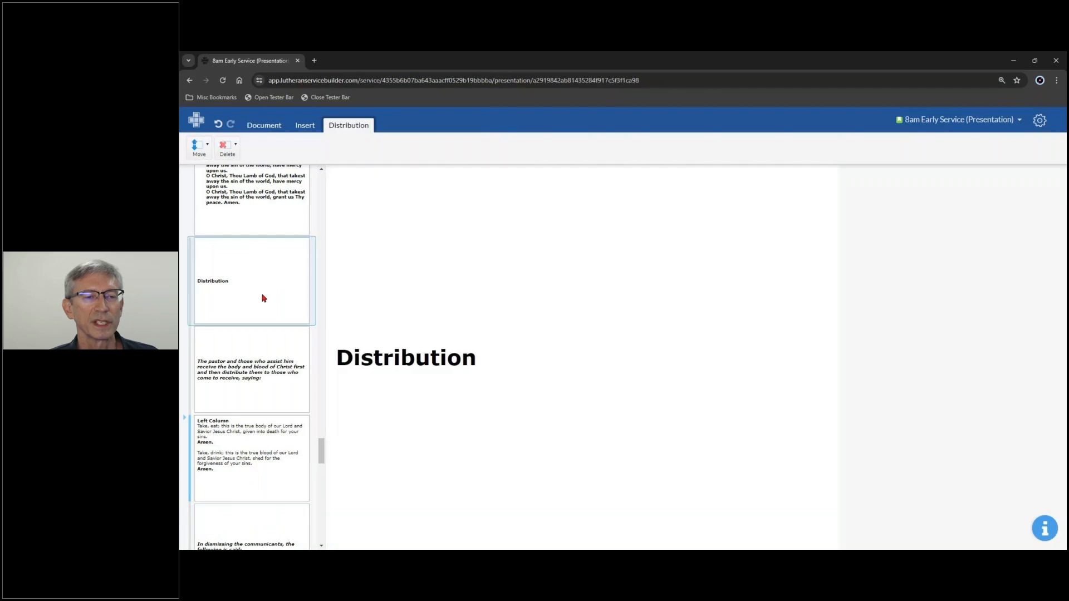
Delete the rubric slide about the pastor distributing the body and blood, and the rubric slide about dismissing the communicants
{"action": "left_click", "coordinate": [278, 374]}
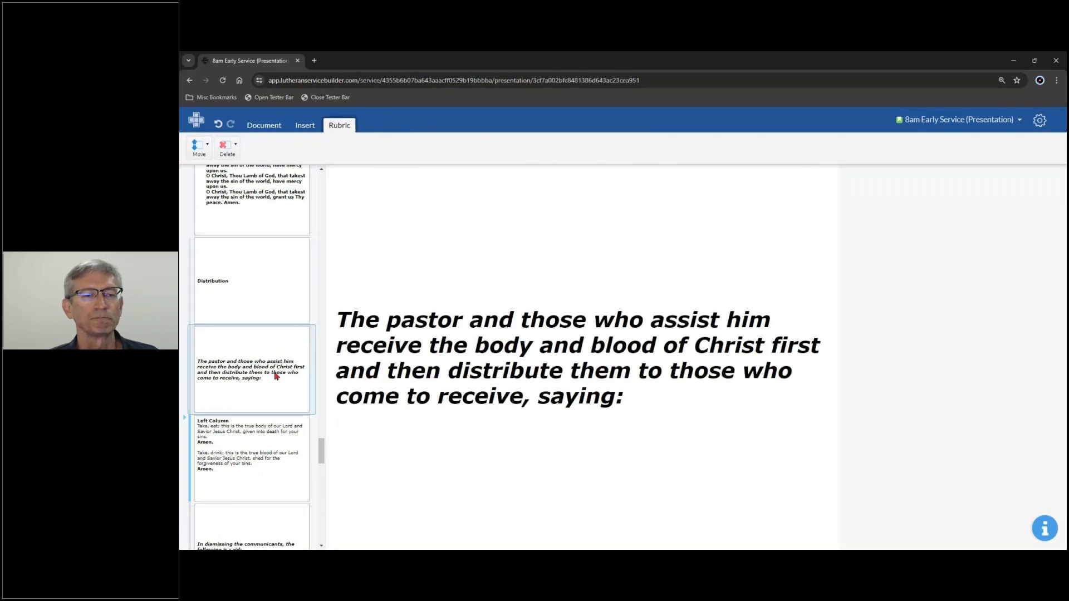
{"action": "right_click", "coordinate": [276, 376]}
{"action": "left_click", "coordinate": [259, 424]}
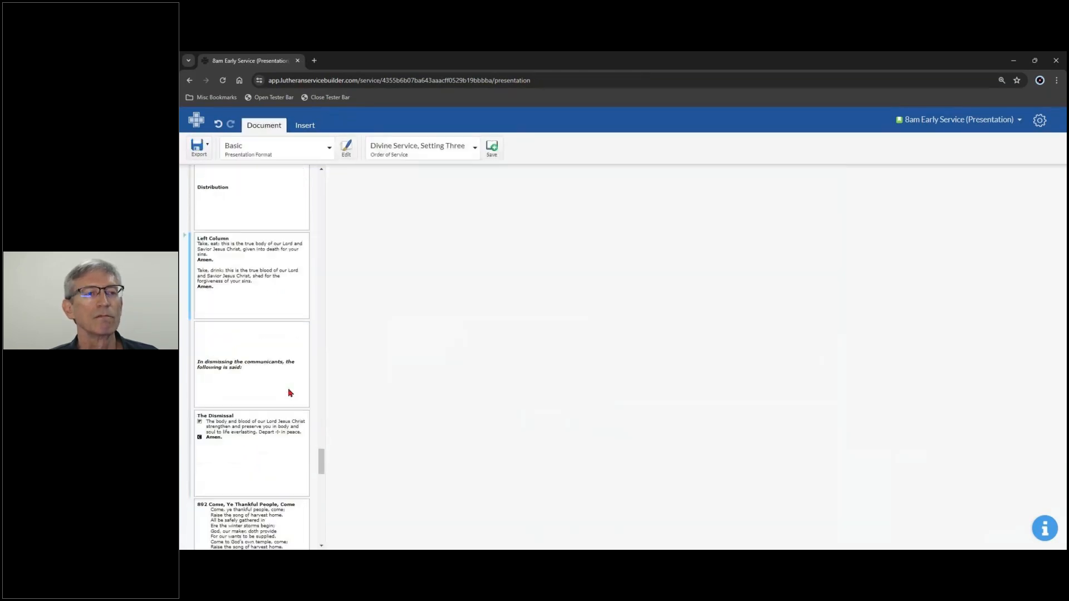
{"action": "scroll", "coordinate": [290, 393], "scroll_direction": "down", "scroll_amount": 1}
{"action": "left_click", "coordinate": [281, 235]}
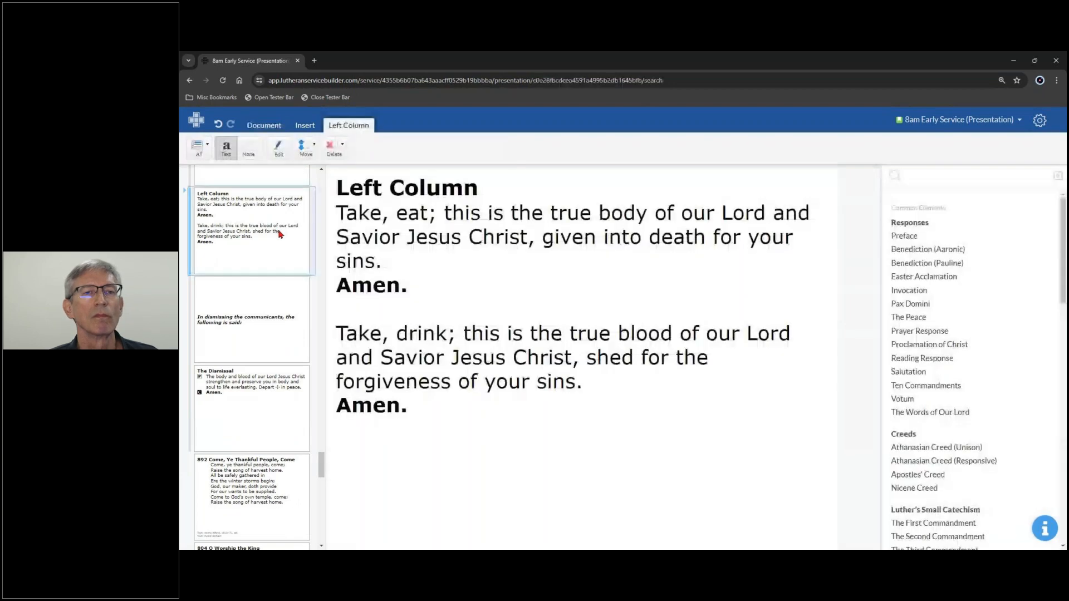
{"action": "left_click", "coordinate": [252, 312]}
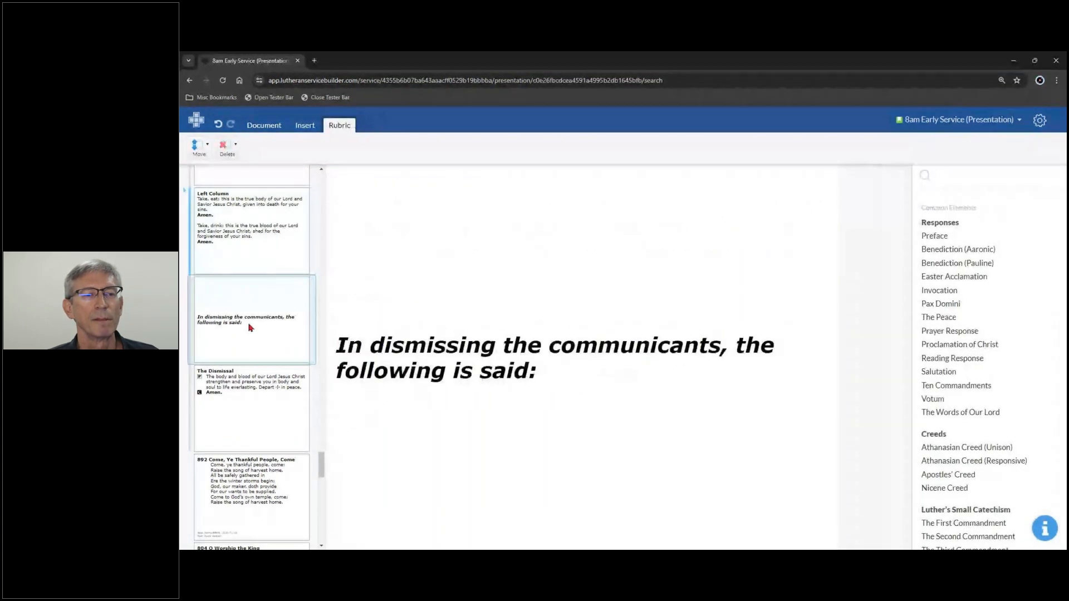
{"action": "right_click", "coordinate": [249, 322]}
{"action": "left_click", "coordinate": [236, 375]}
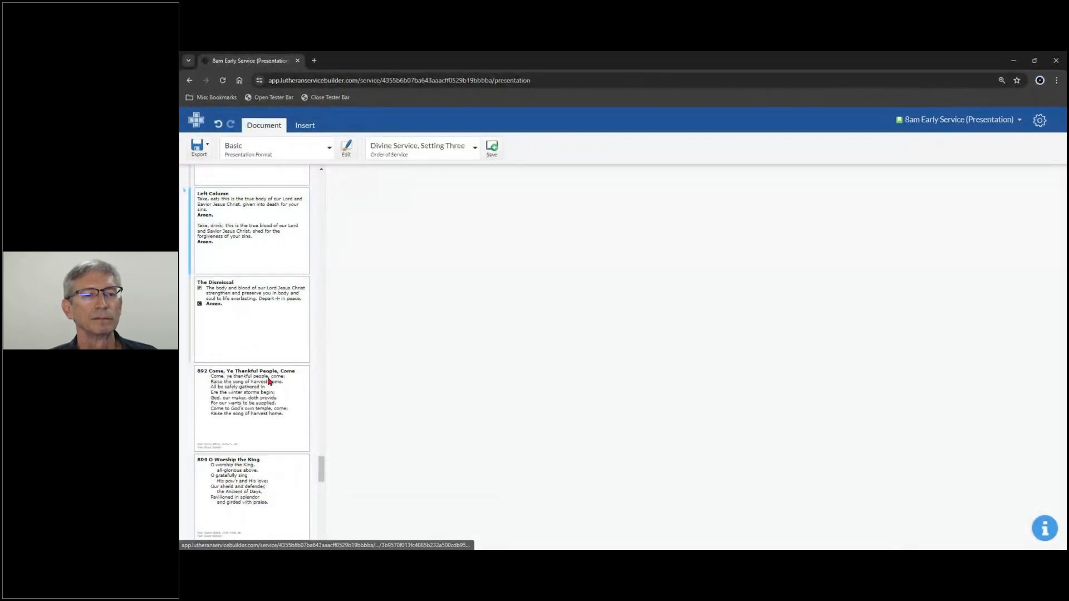
Delete the Stand rubric slide between the hymn O Worship the King and the Nunc Dimittis
{"action": "scroll", "coordinate": [277, 319], "scroll_direction": "down", "scroll_amount": 3}
{"action": "scroll", "coordinate": [277, 321], "scroll_direction": "down", "scroll_amount": 1}
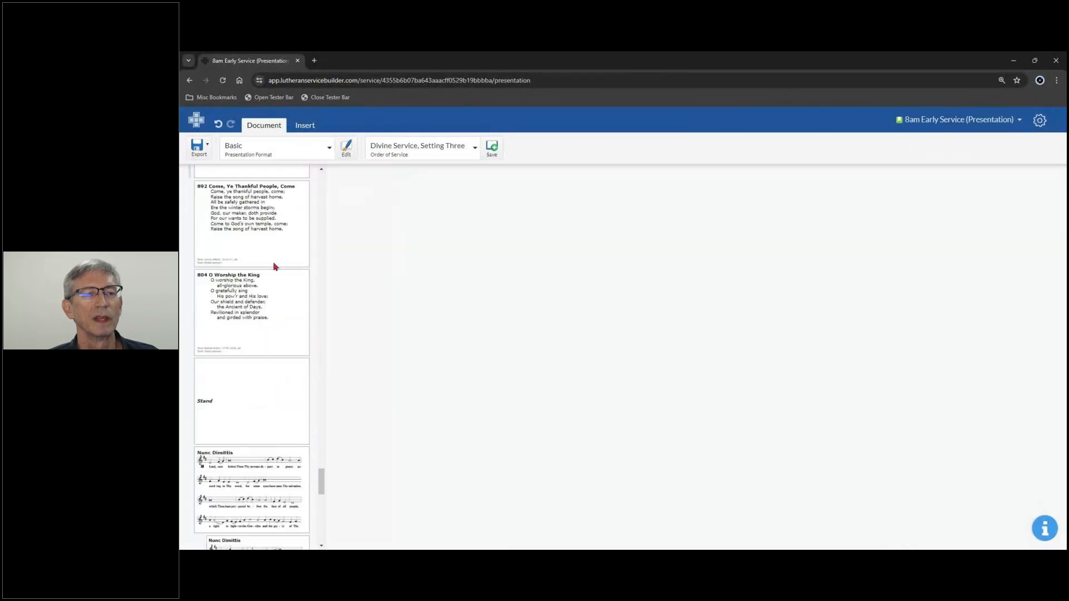
{"action": "left_click", "coordinate": [277, 229]}
{"action": "left_click", "coordinate": [271, 305]}
{"action": "left_click", "coordinate": [261, 398]}
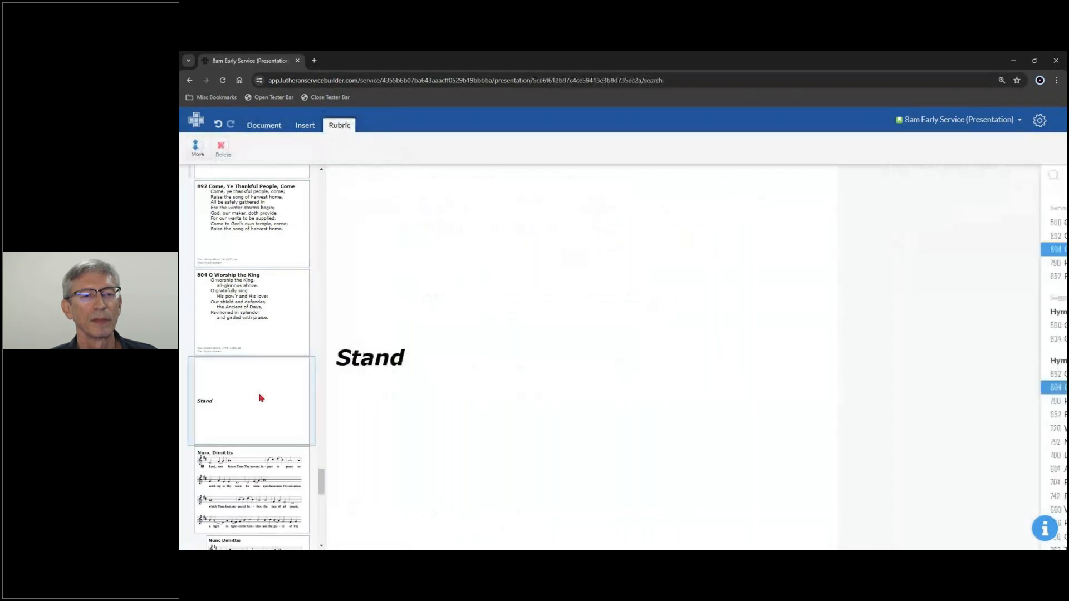
{"action": "right_click", "coordinate": [263, 398]}
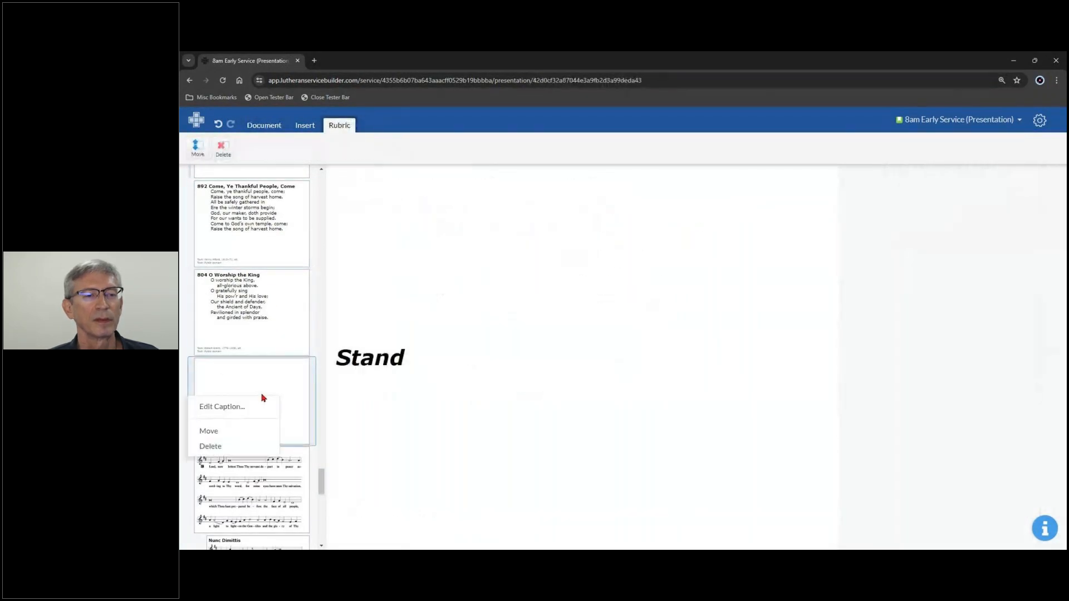
{"action": "left_click", "coordinate": [235, 446]}
Switch the Nunc Dimittis, the Thanksgiving and the Post-Communion Collect from melody notation to text only
{"action": "scroll", "coordinate": [288, 372], "scroll_direction": "down", "scroll_amount": 3}
{"action": "scroll", "coordinate": [288, 372], "scroll_direction": "up", "scroll_amount": 1}
{"action": "left_click", "coordinate": [273, 247]}
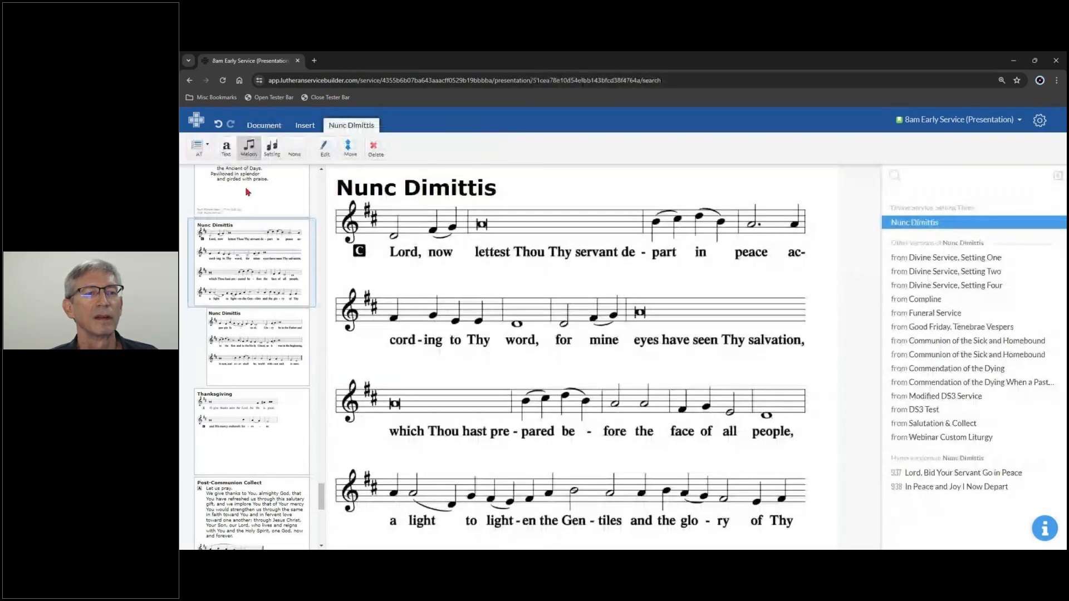
{"action": "left_click", "coordinate": [226, 152]}
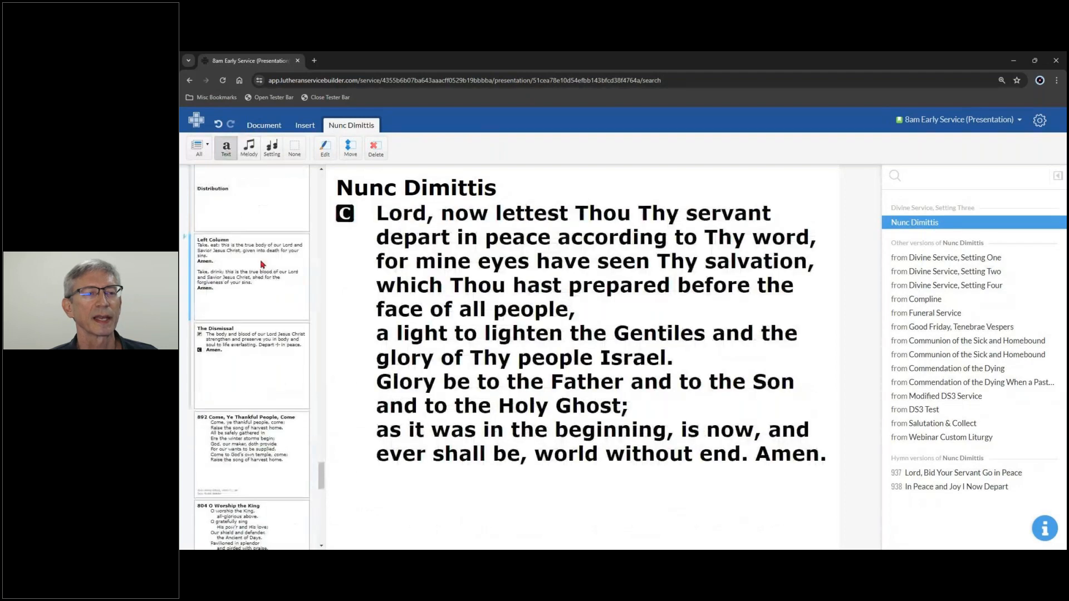
{"action": "left_click", "coordinate": [261, 283]}
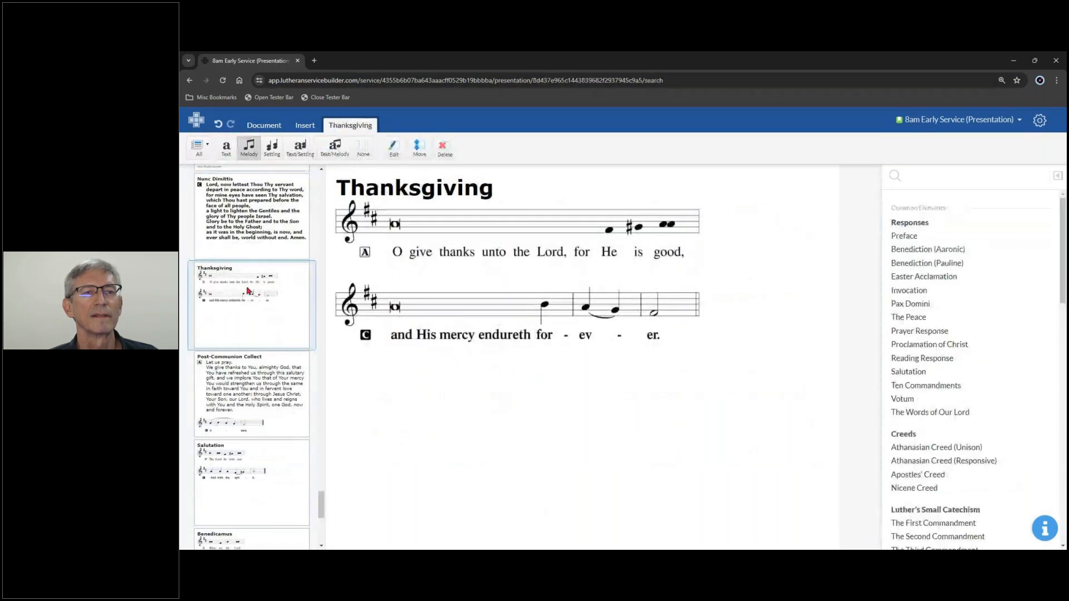
{"action": "left_click", "coordinate": [280, 262]}
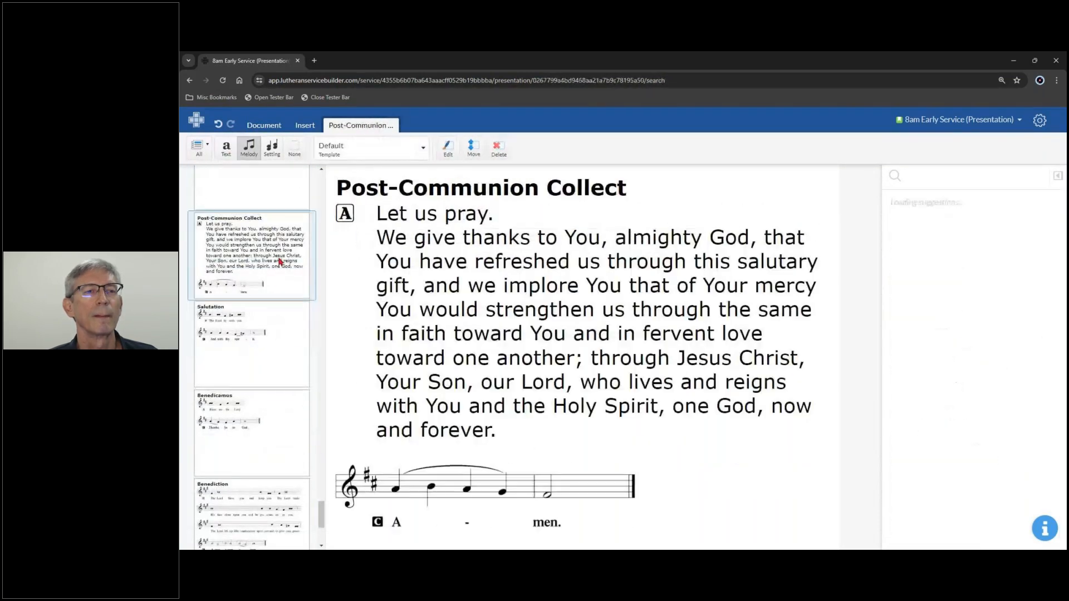
{"action": "left_click", "coordinate": [228, 148]}
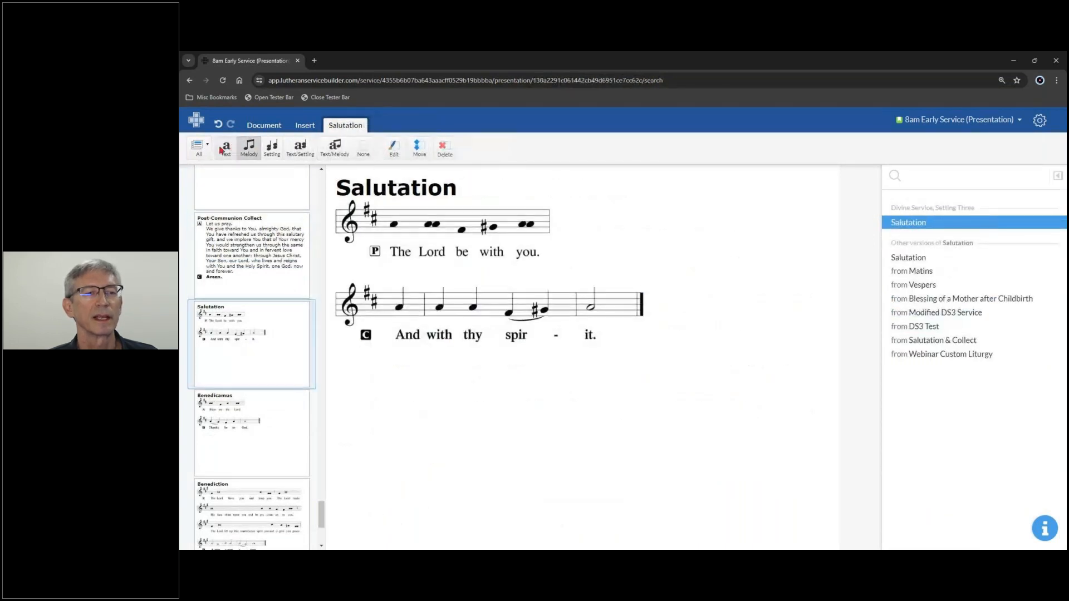
Switch the Salutation, the Benedicamus and the Benediction from melody notation to text only
{"action": "left_click", "coordinate": [223, 148]}
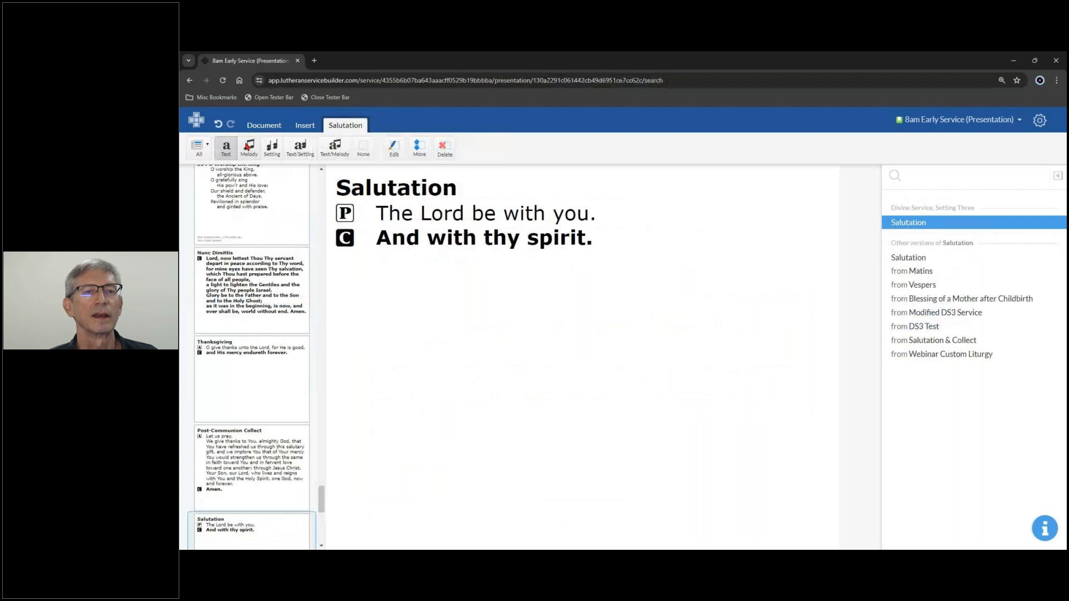
{"action": "scroll", "coordinate": [270, 329], "scroll_direction": "down", "scroll_amount": 6}
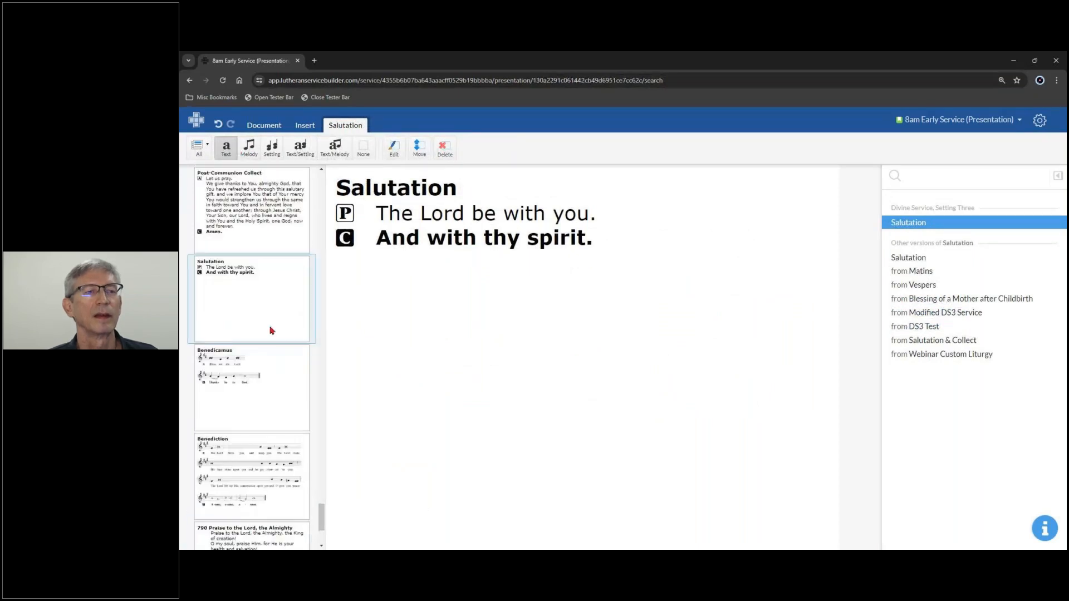
{"action": "left_click", "coordinate": [264, 266]}
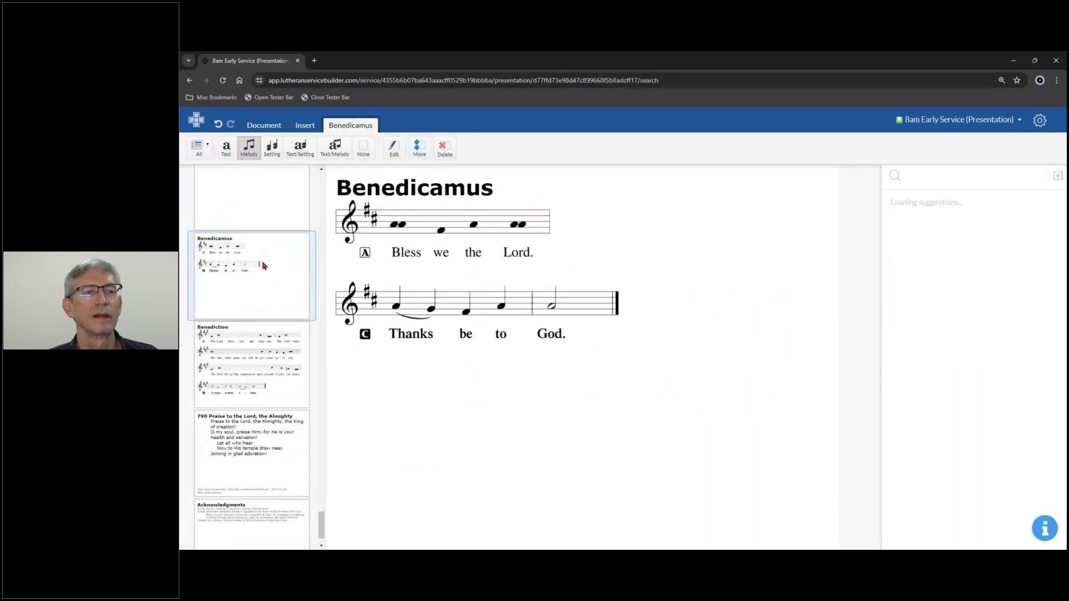
{"action": "left_click", "coordinate": [226, 146]}
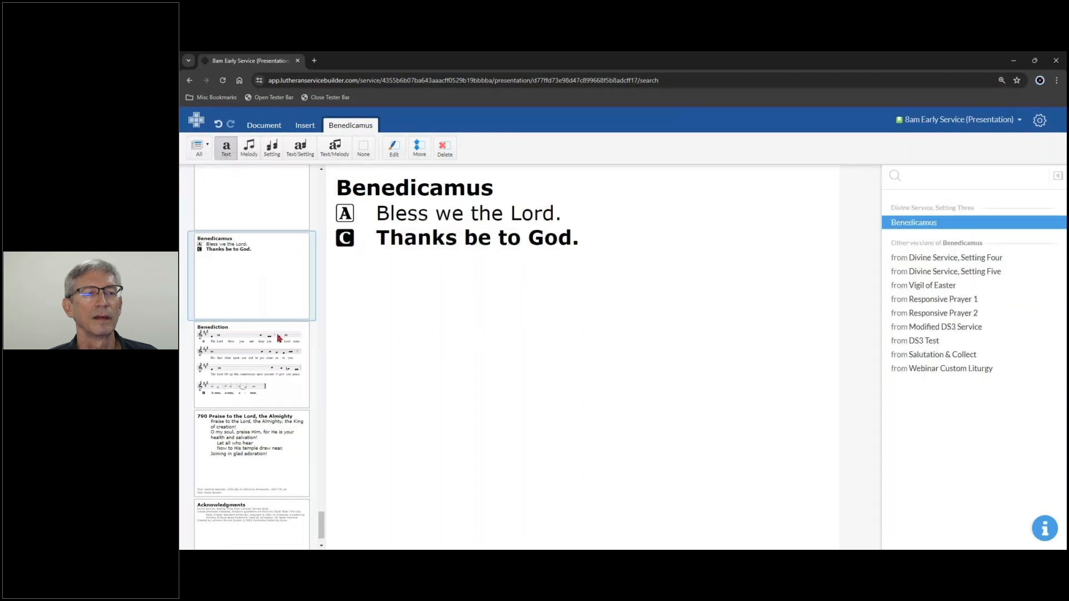
{"action": "left_click", "coordinate": [266, 372]}
{"action": "left_click", "coordinate": [227, 146]}
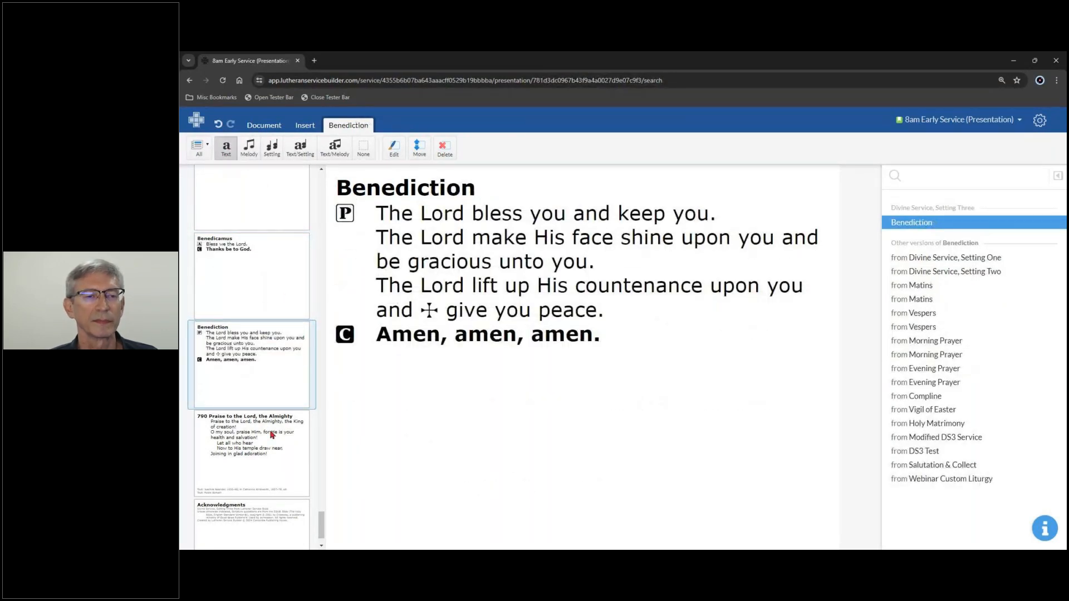
Check the closing hymn and the Acknowledgments slide, and return to the start of the presentation
{"action": "left_click", "coordinate": [272, 435]}
{"action": "left_click", "coordinate": [282, 484]}
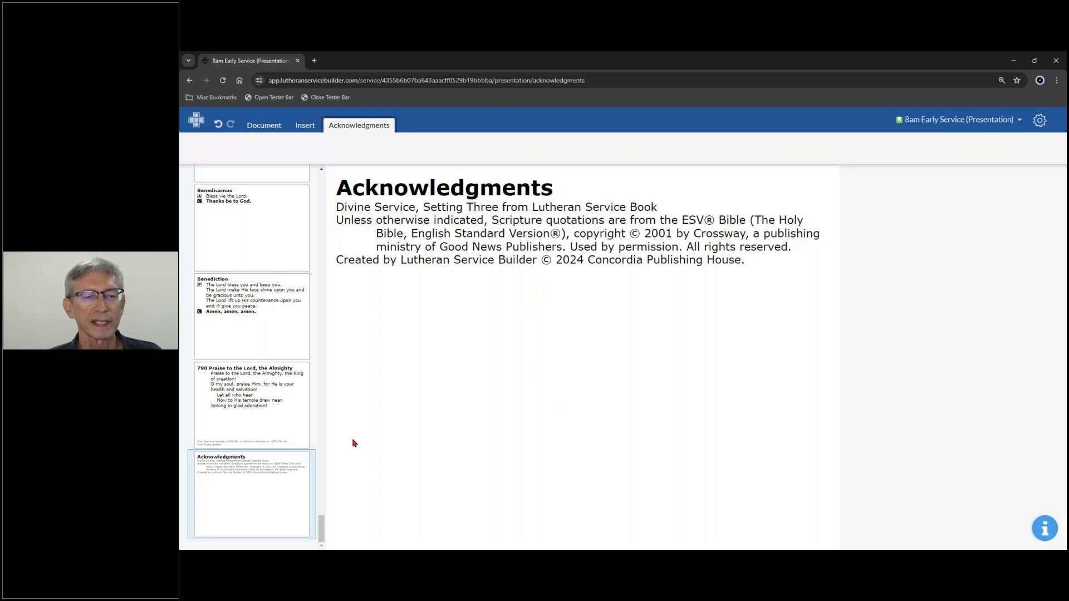
{"action": "scroll", "coordinate": [319, 508], "scroll_direction": "up", "scroll_amount": 1}
{"action": "left_click_drag", "start_coordinate": [319, 508], "coordinate": [324, 158]}
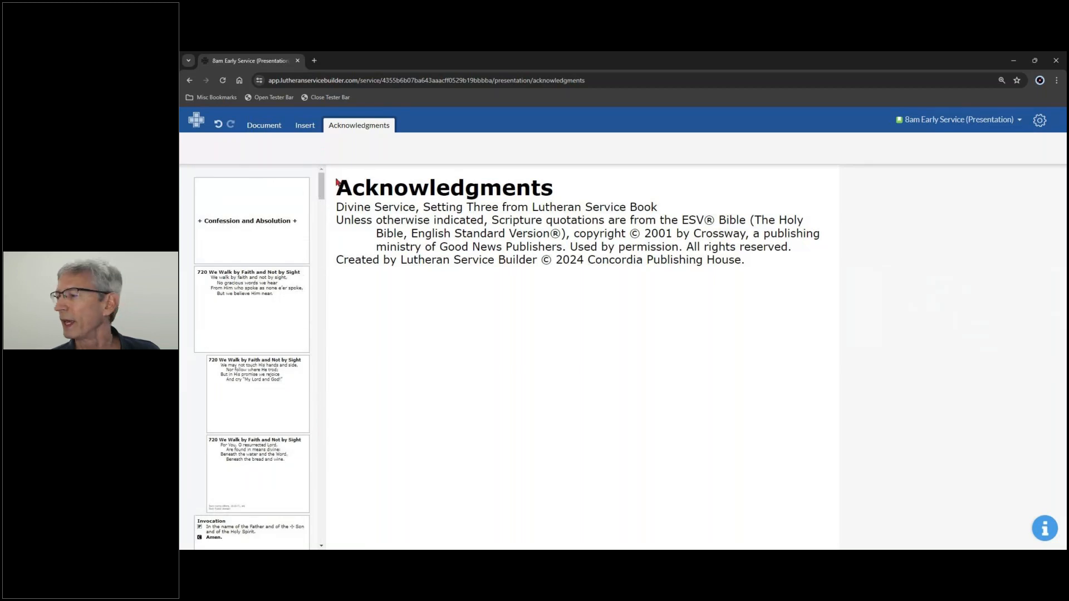
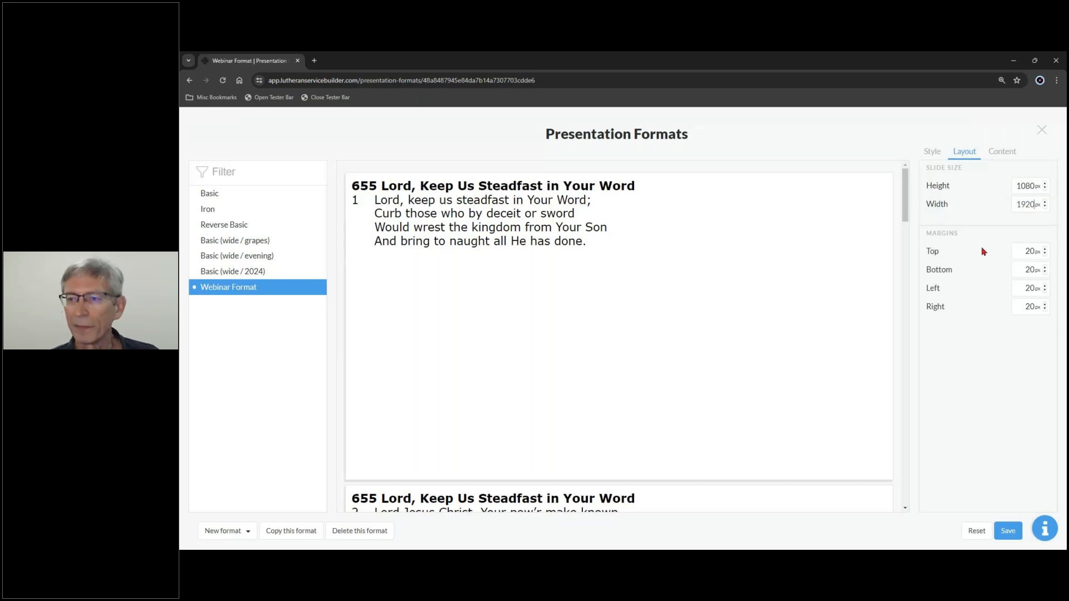
Review the content, style and layout settings of the Webinar Format, including headings, rubrics, hymns, liturgy and propers
{"action": "left_click", "coordinate": [1002, 152]}
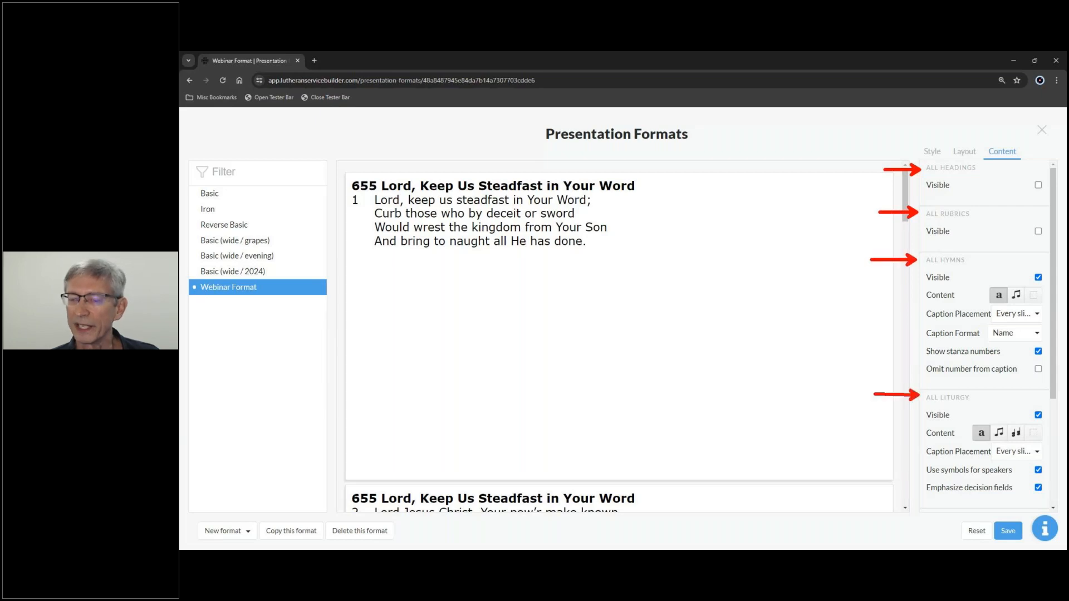
{"action": "scroll", "coordinate": [941, 357], "scroll_direction": "down", "scroll_amount": 3}
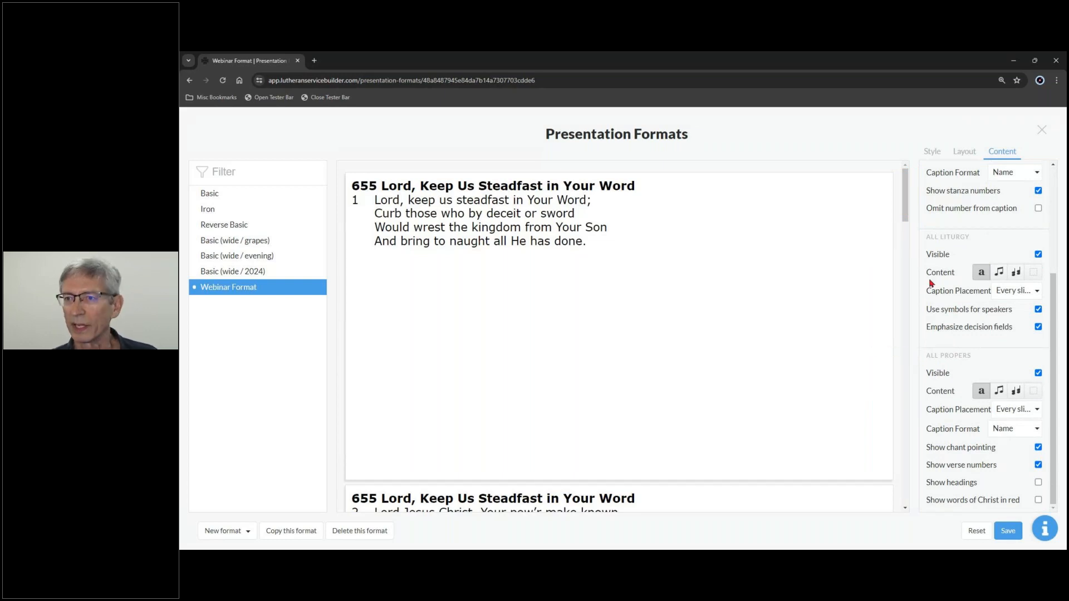
{"action": "left_click", "coordinate": [935, 153]}
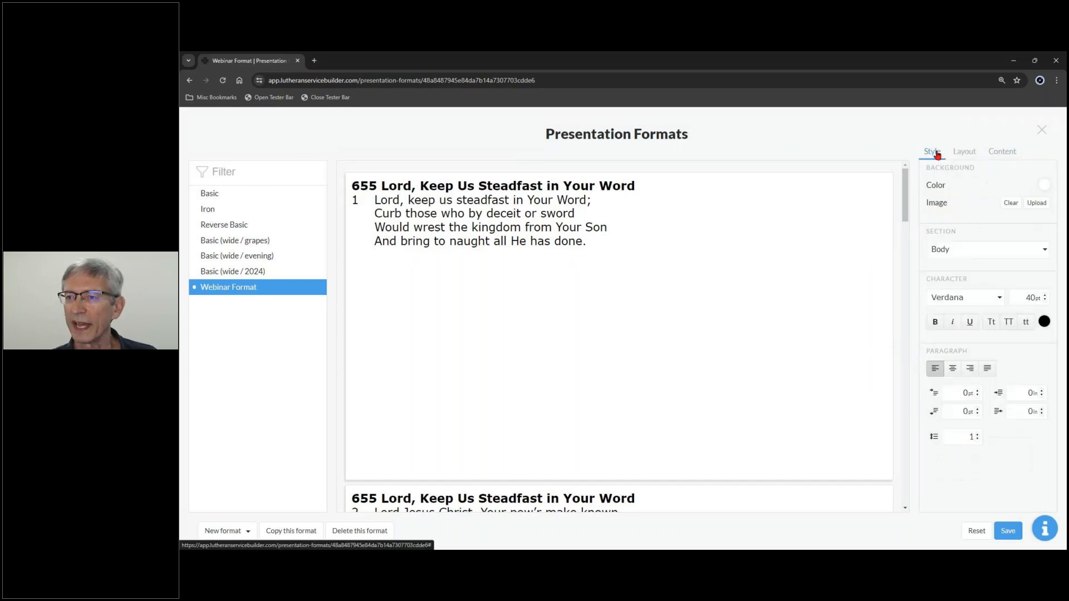
{"action": "left_click", "coordinate": [964, 152]}
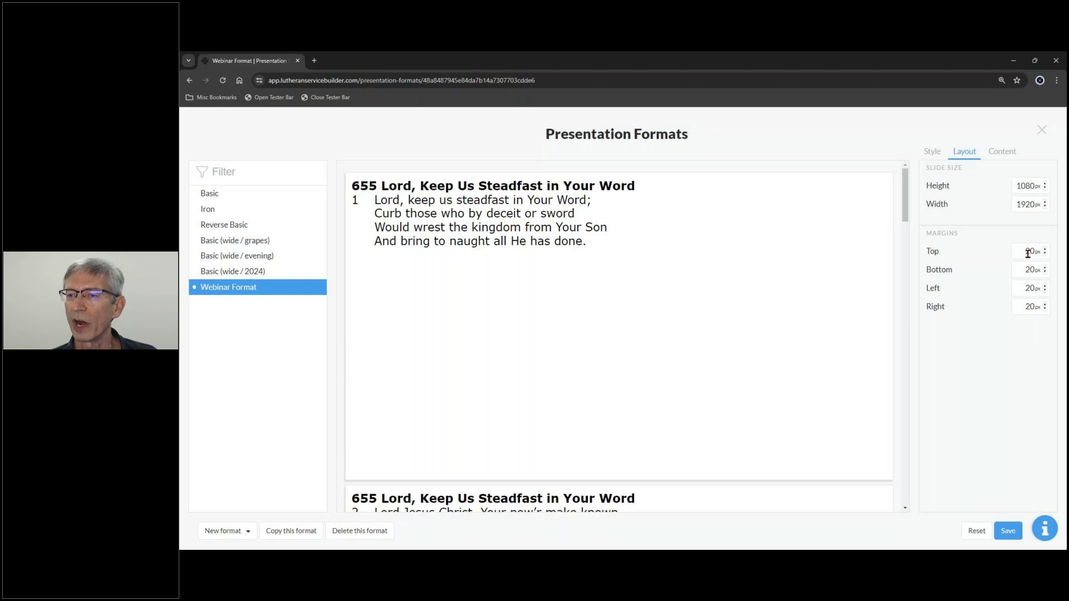
Set the slide background color of the Webinar Format to a light lavender, trying several darker and brighter blue-violet shades first
{"action": "left_click", "coordinate": [936, 156]}
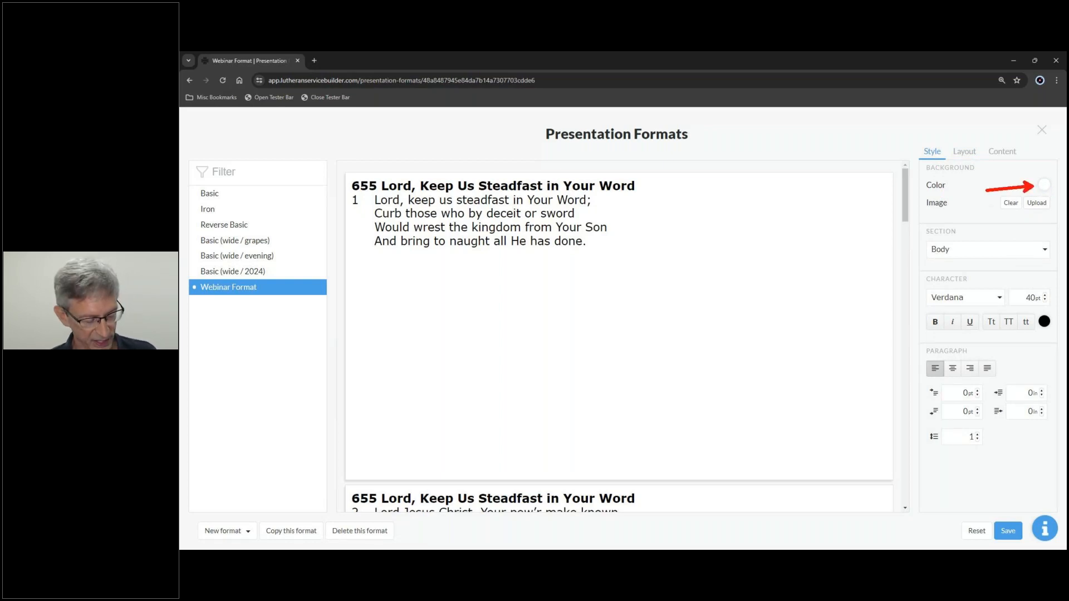
{"action": "left_click", "coordinate": [1045, 185]}
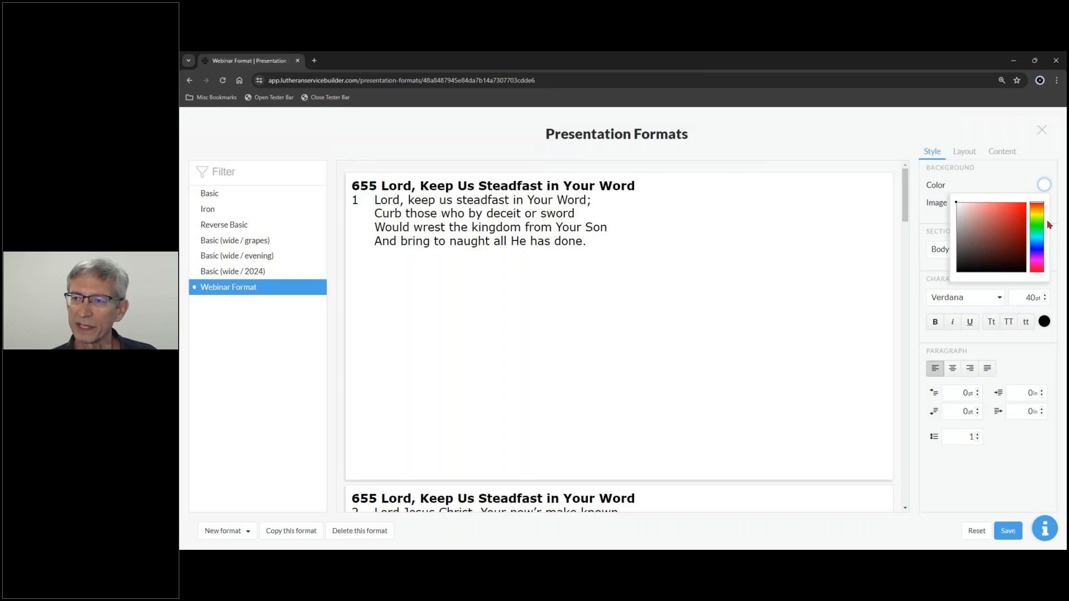
{"action": "mouse_move", "coordinate": [1039, 212]}
{"action": "left_mouse_down"}
{"action": "mouse_move", "coordinate": [1042, 272]}
{"action": "mouse_move", "coordinate": [1043, 208]}
{"action": "mouse_move", "coordinate": [1042, 272]}
{"action": "mouse_move", "coordinate": [1044, 257]}
{"action": "left_mouse_up"}
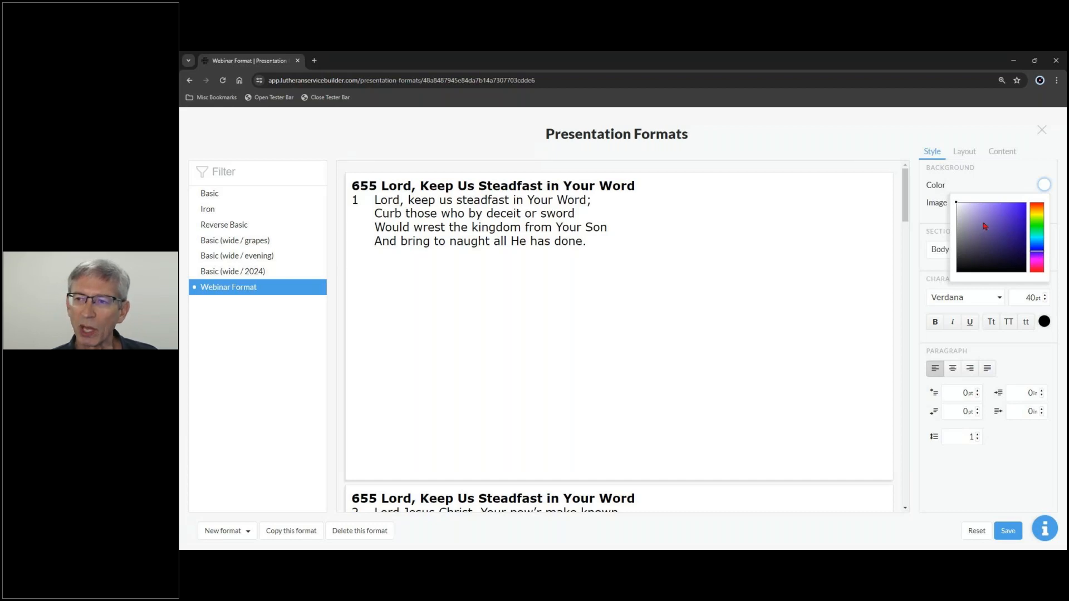
{"action": "left_click", "coordinate": [1023, 209]}
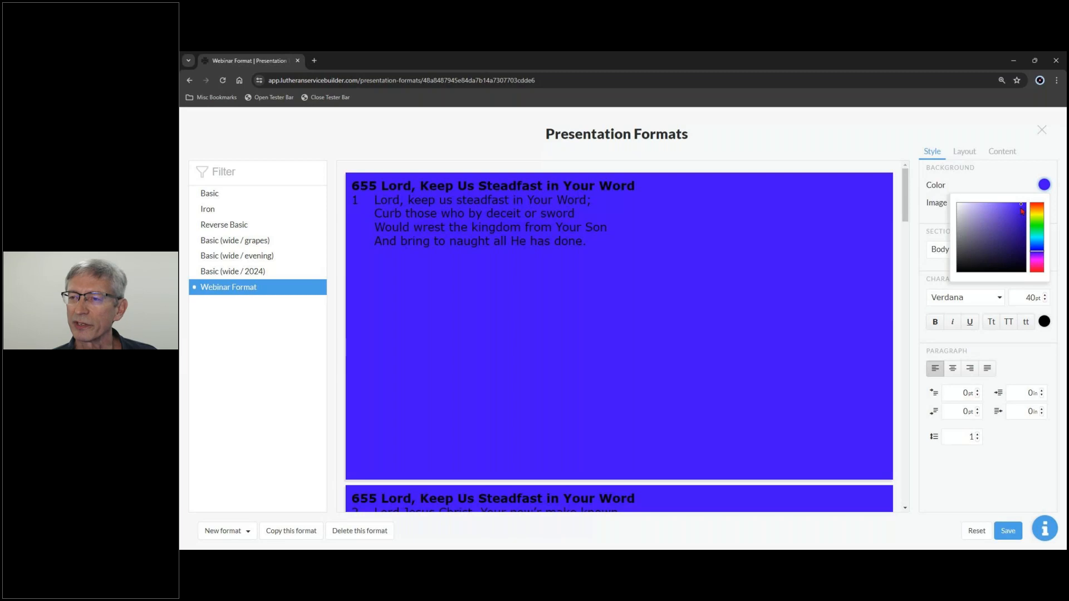
{"action": "left_click", "coordinate": [973, 211]}
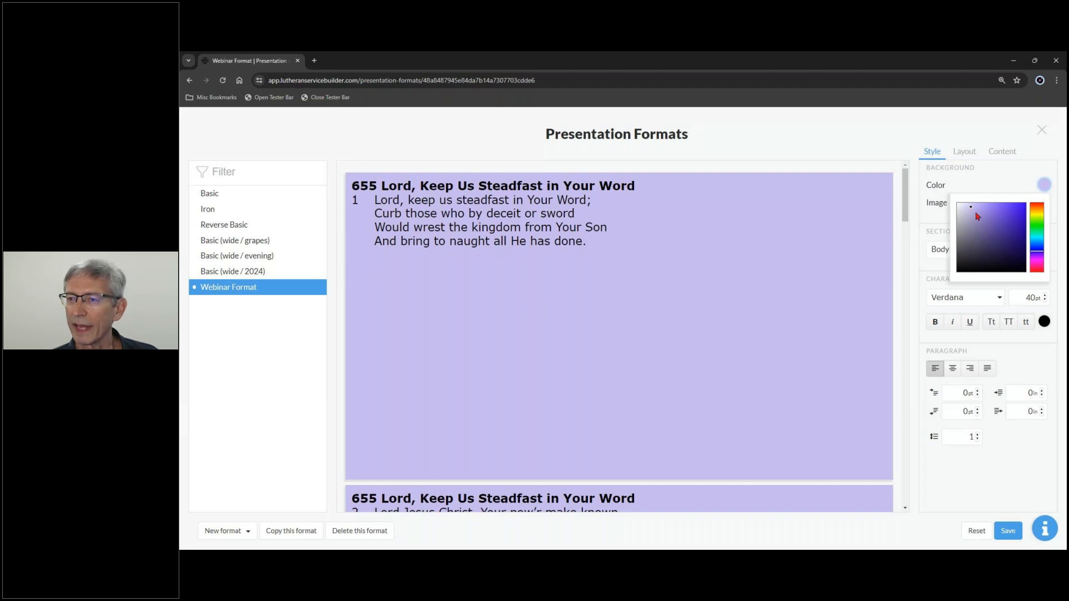
{"action": "left_click", "coordinate": [983, 253]}
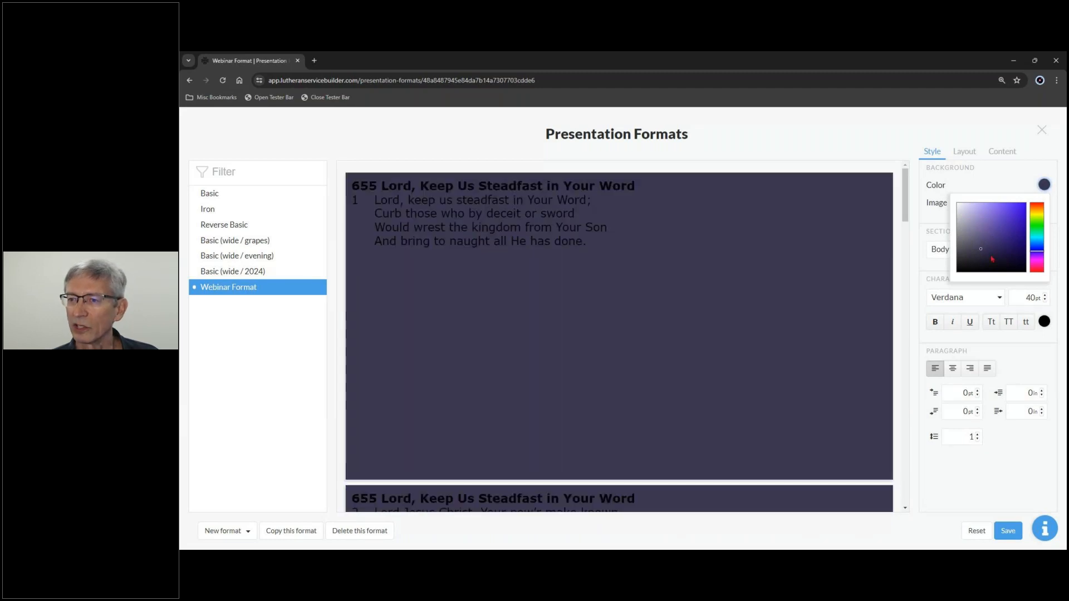
{"action": "left_click", "coordinate": [979, 230]}
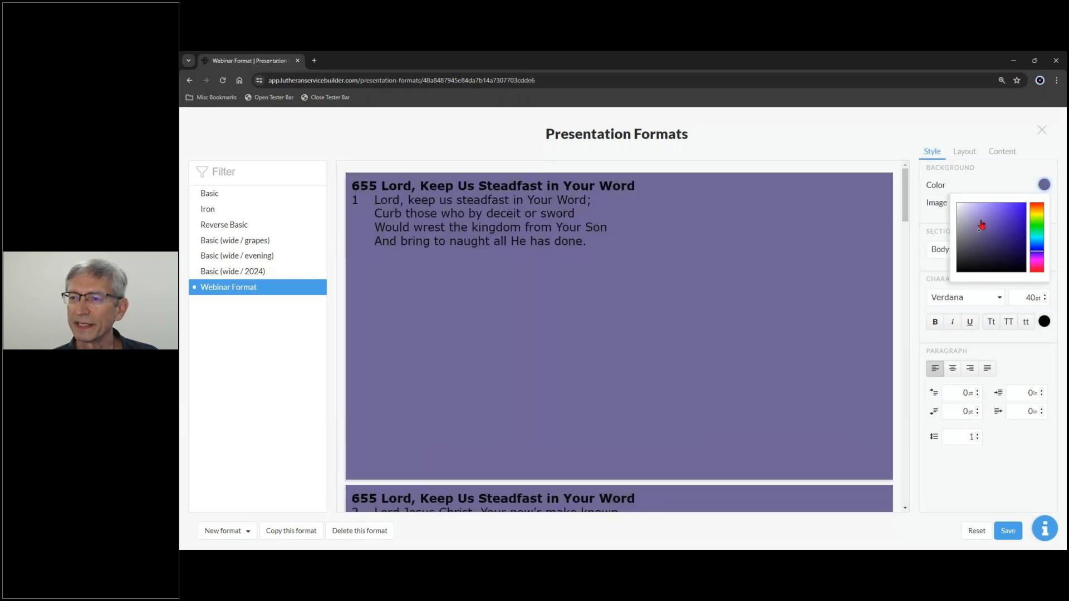
{"action": "left_click", "coordinate": [980, 221]}
{"action": "left_click", "coordinate": [980, 212]}
{"action": "left_click", "coordinate": [995, 216]}
{"action": "left_click", "coordinate": [1008, 238]}
{"action": "left_click", "coordinate": [1007, 213]}
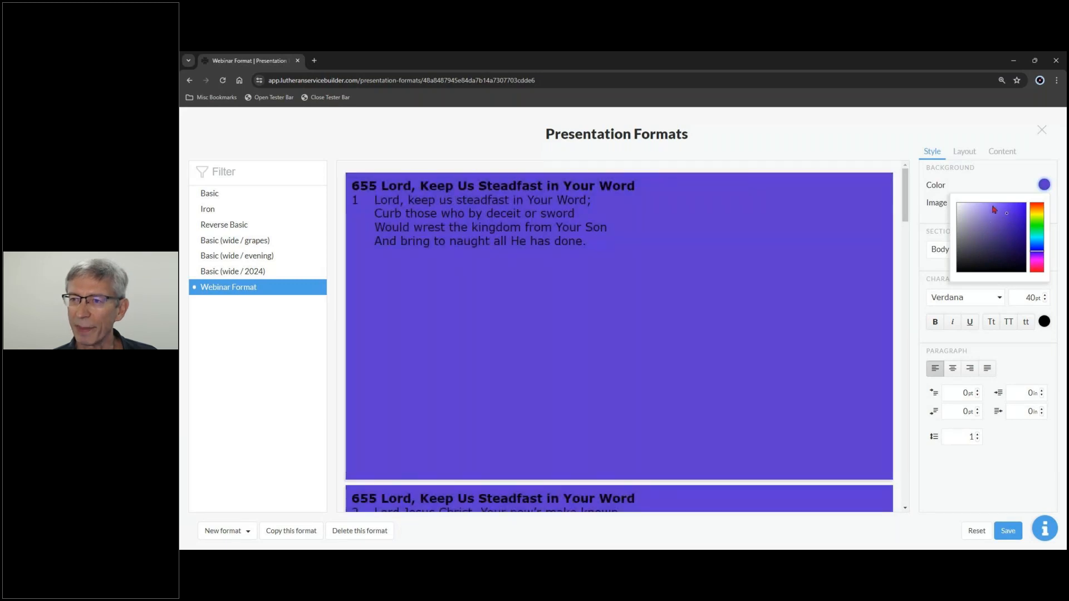
{"action": "left_click", "coordinate": [996, 210]}
{"action": "left_click", "coordinate": [995, 215]}
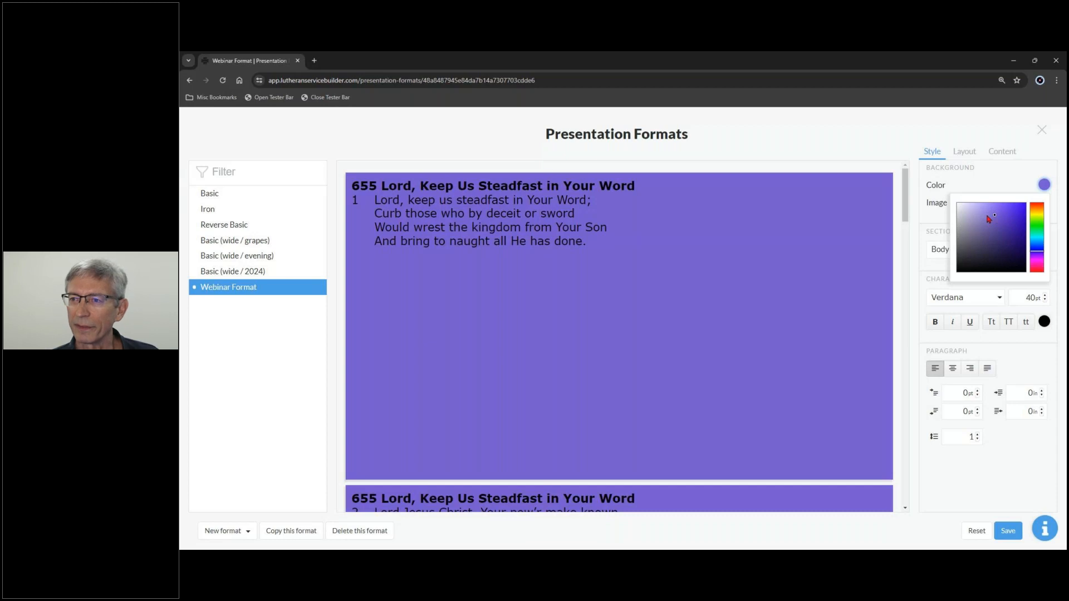
{"action": "left_click", "coordinate": [974, 210]}
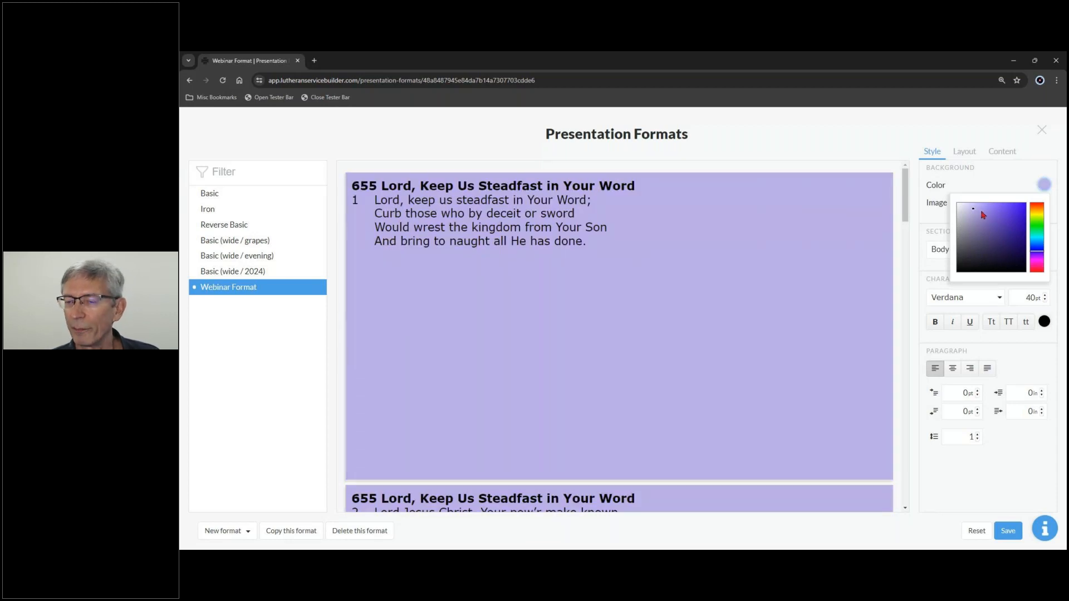
Close the background color picker and list the text sections that can be styled in the Webinar Format
{"action": "left_click", "coordinate": [1045, 186]}
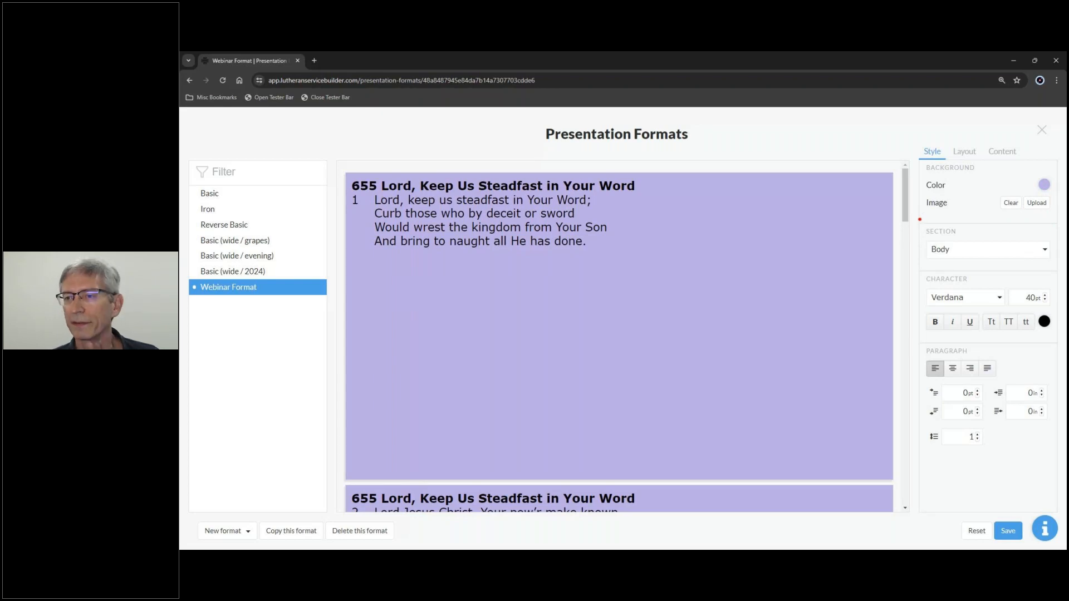
{"action": "left_click_drag", "start_coordinate": [917, 222], "coordinate": [1062, 277]}
{"action": "key", "text": "Escape"}
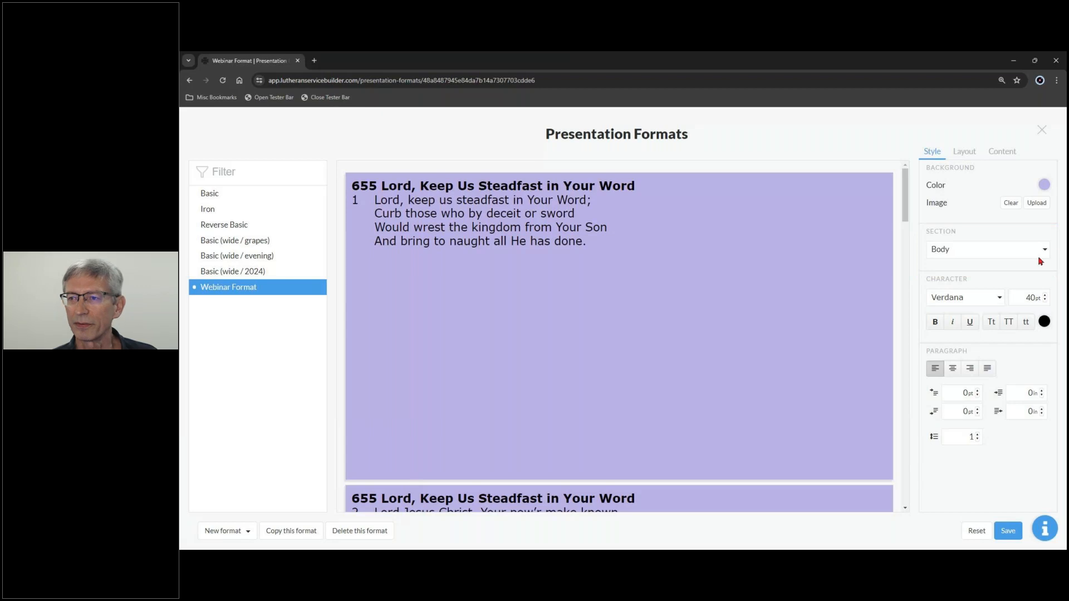
{"action": "left_click", "coordinate": [1044, 251]}
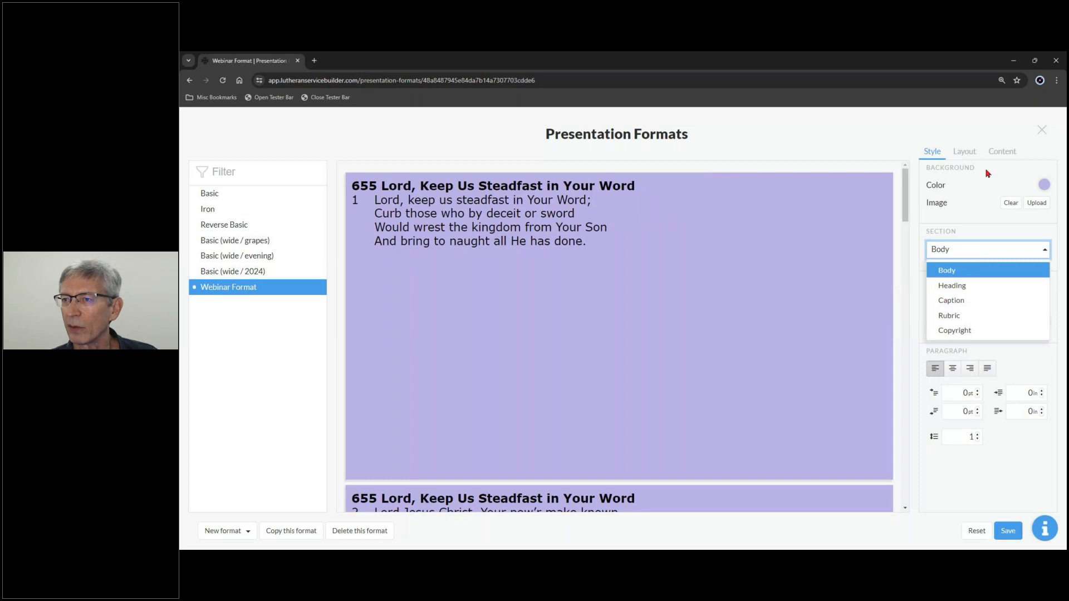
Make all rubrics and all headings visible in the content settings of the Webinar Format
{"action": "left_click", "coordinate": [1003, 153]}
{"action": "left_click", "coordinate": [1039, 232]}
{"action": "left_click", "coordinate": [1038, 186]}
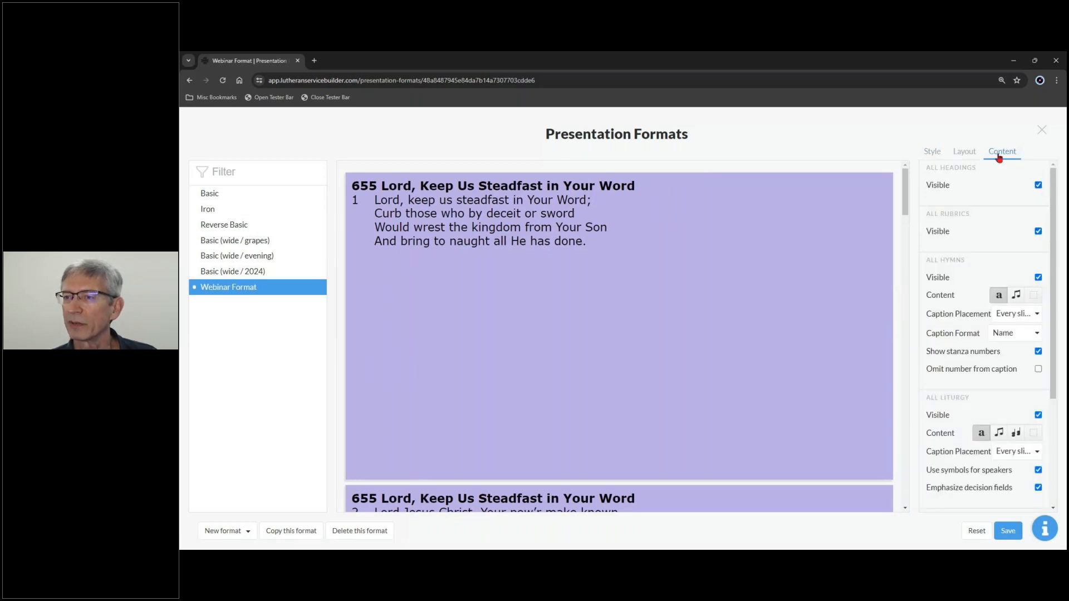
Choose the Body section for styling and bring the Remembrance of Baptism slide into the preview
{"action": "left_click", "coordinate": [970, 155]}
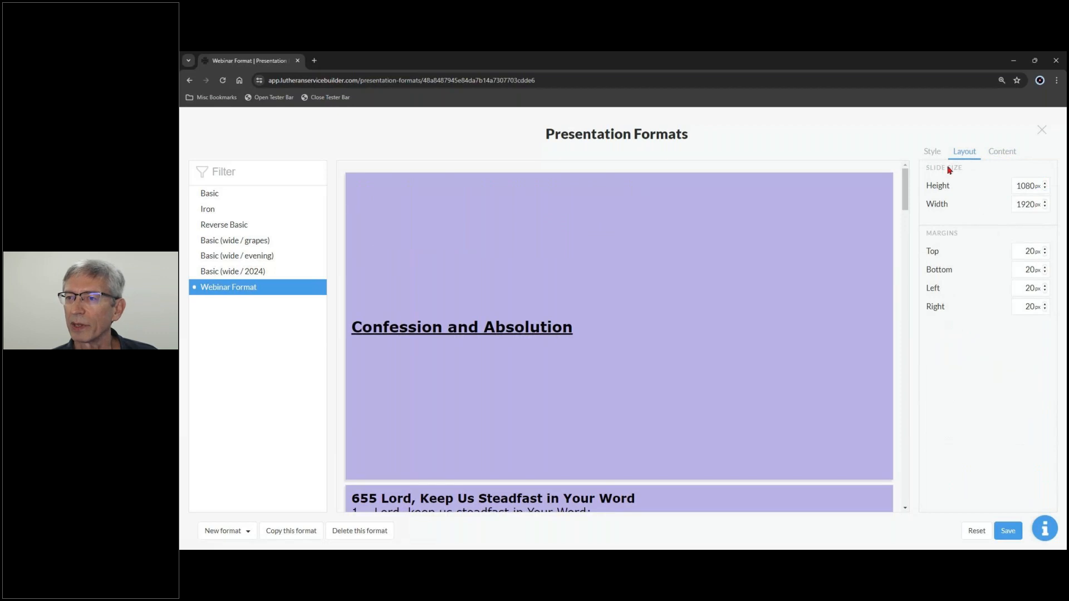
{"action": "left_click", "coordinate": [933, 152]}
{"action": "left_click", "coordinate": [1037, 254]}
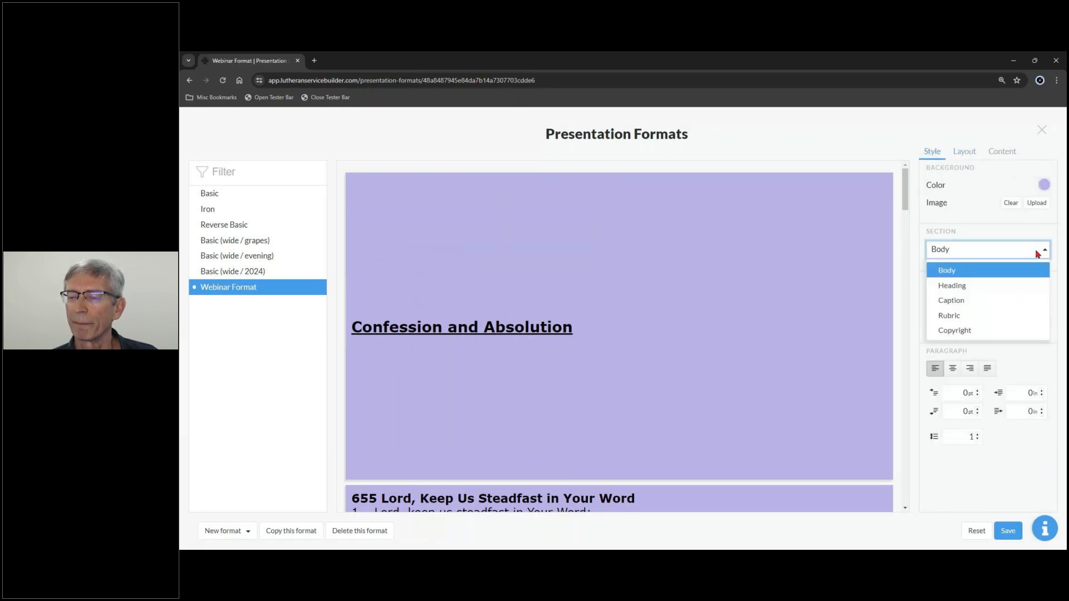
{"action": "left_click", "coordinate": [958, 272]}
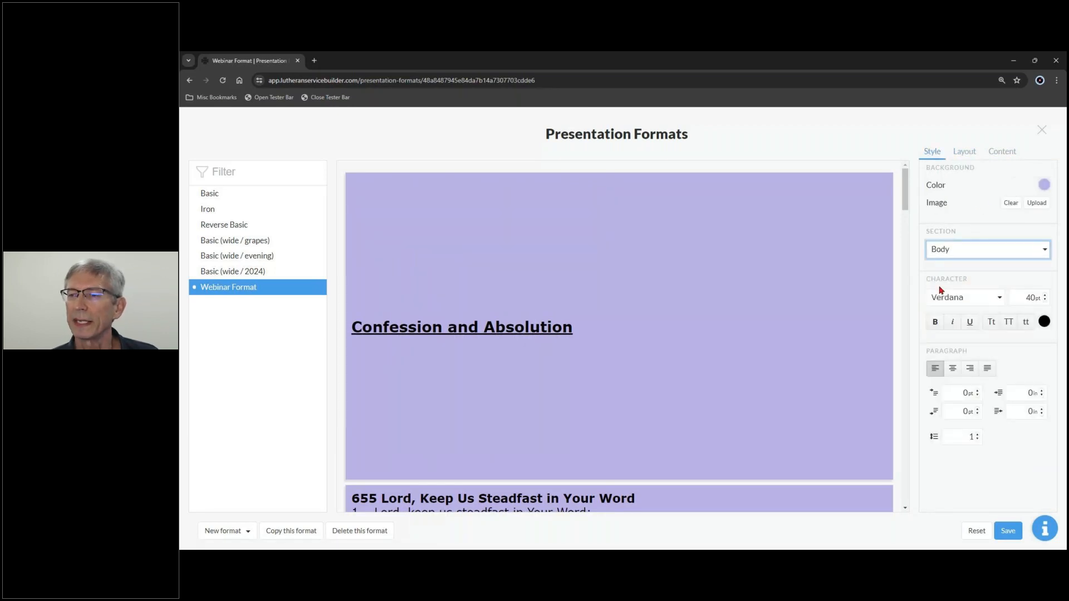
{"action": "scroll", "coordinate": [839, 275], "scroll_direction": "down", "scroll_amount": 9}
{"action": "scroll", "coordinate": [843, 272], "scroll_direction": "down", "scroll_amount": 8}
{"action": "scroll", "coordinate": [851, 270], "scroll_direction": "down", "scroll_amount": 4}
{"action": "scroll", "coordinate": [853, 267], "scroll_direction": "down", "scroll_amount": 1}
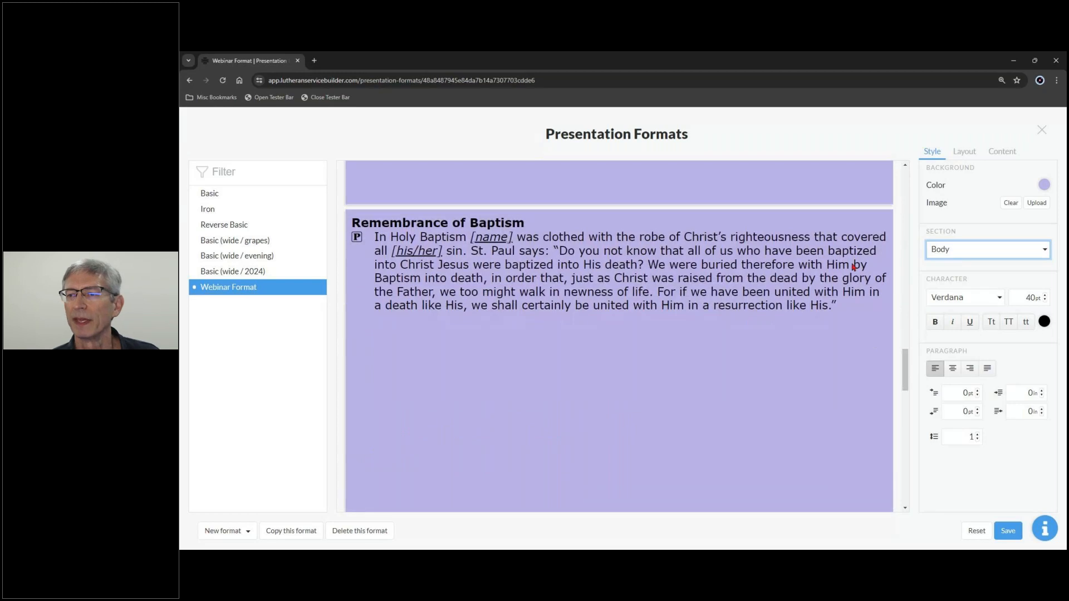
{"action": "scroll", "coordinate": [854, 268], "scroll_direction": "down", "scroll_amount": 3}
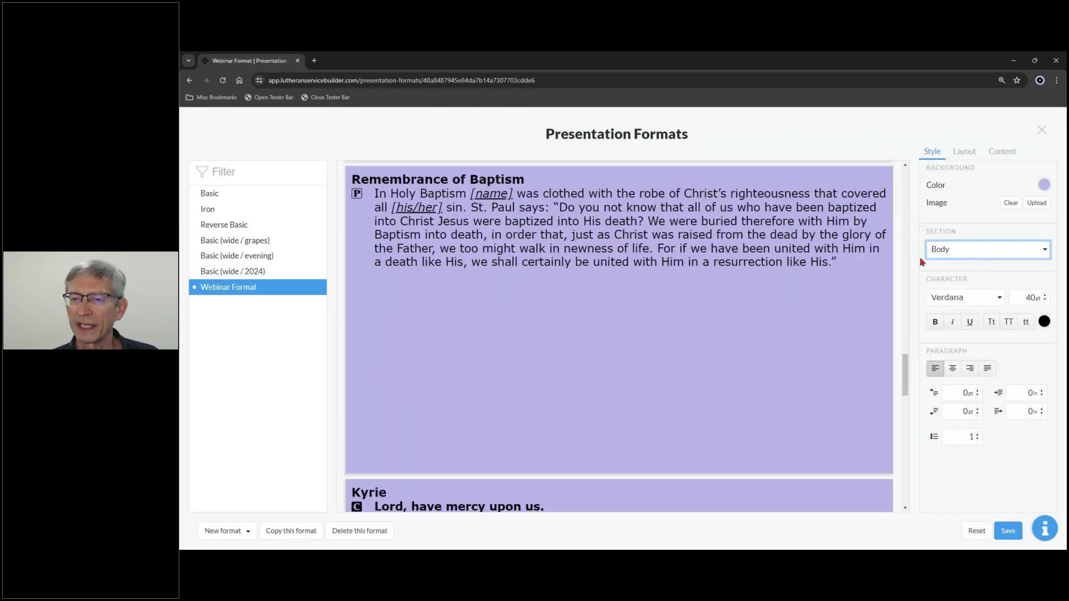
{"action": "left_click_drag", "start_coordinate": [844, 270], "coordinate": [891, 284]}
{"action": "key", "text": "Escape"}
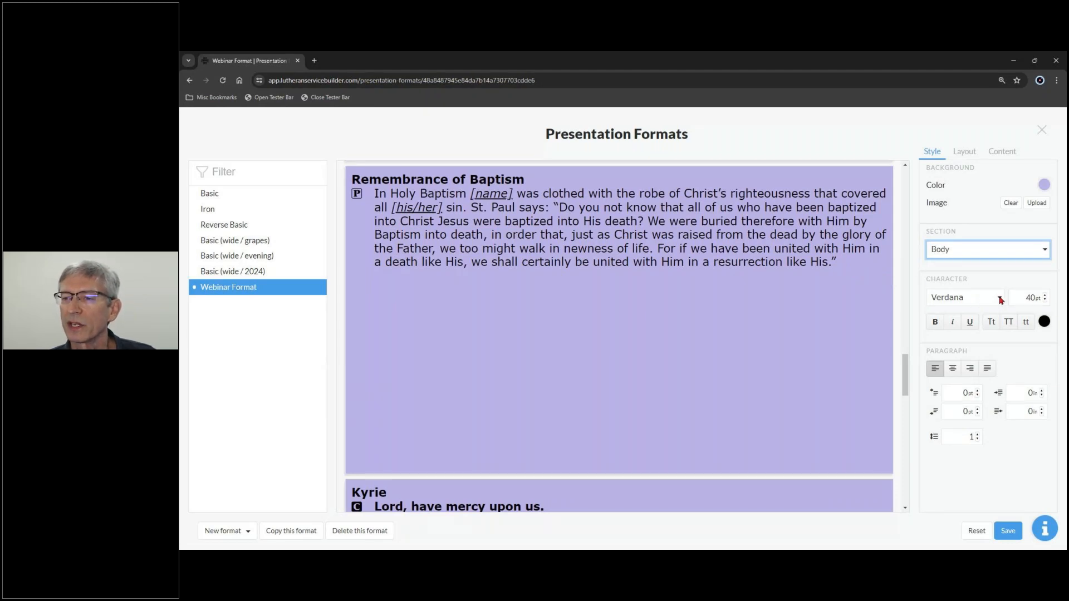
Set the Body text of the Webinar Format to the Cambria font at 65 pt
{"action": "left_click", "coordinate": [986, 300]}
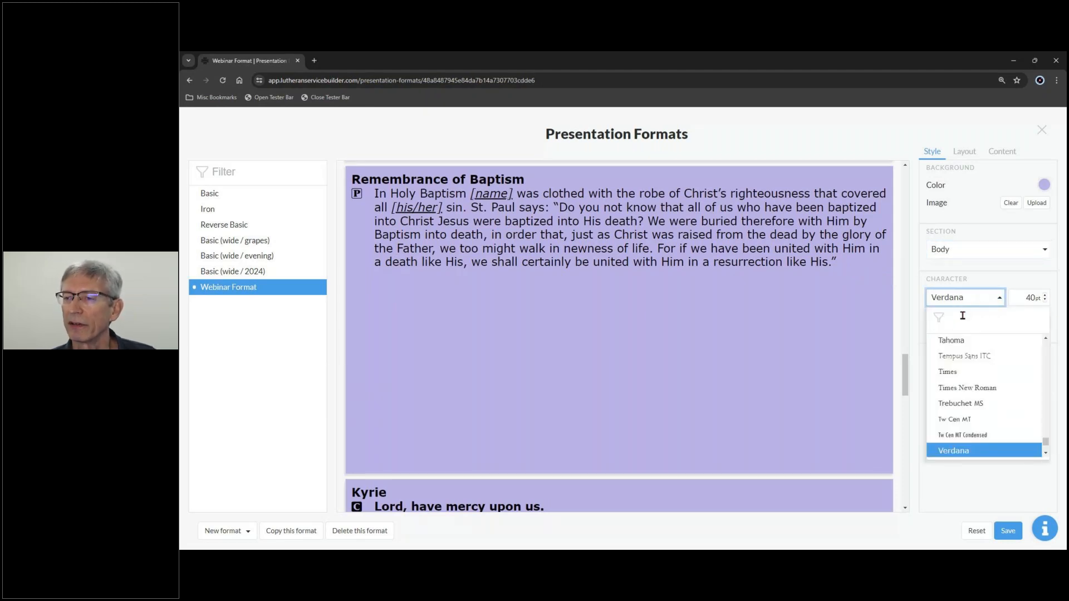
{"action": "type", "text": "cam"}
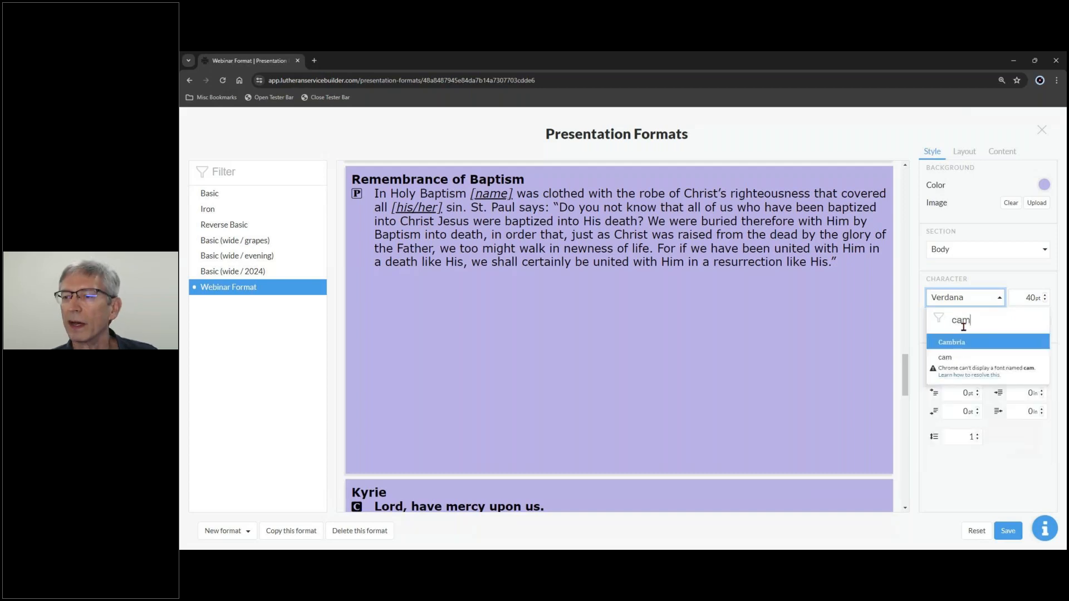
{"action": "left_click", "coordinate": [967, 347]}
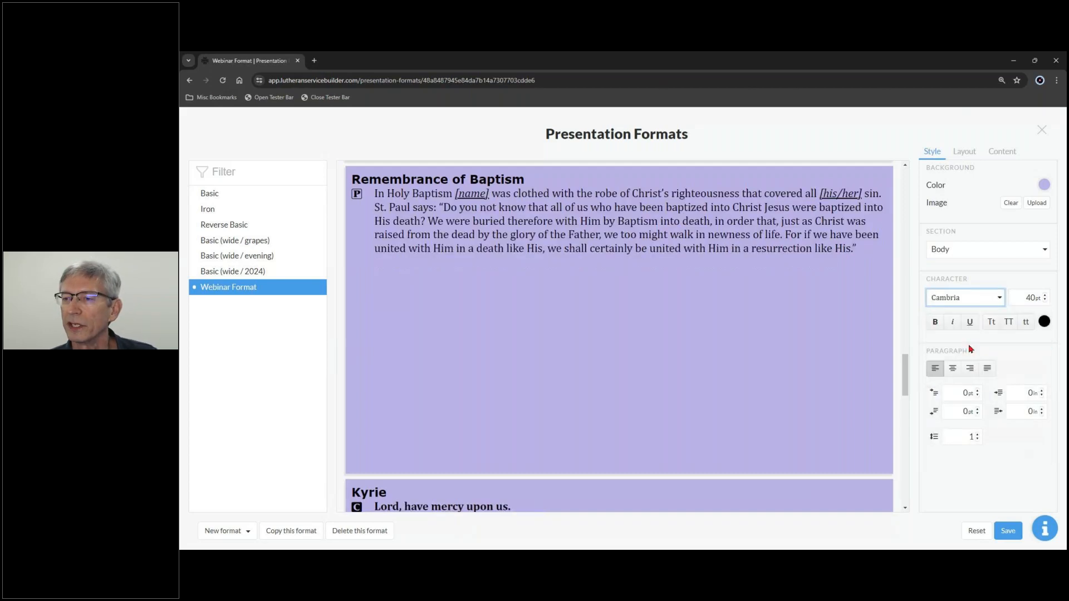
{"action": "left_click", "coordinate": [994, 298]}
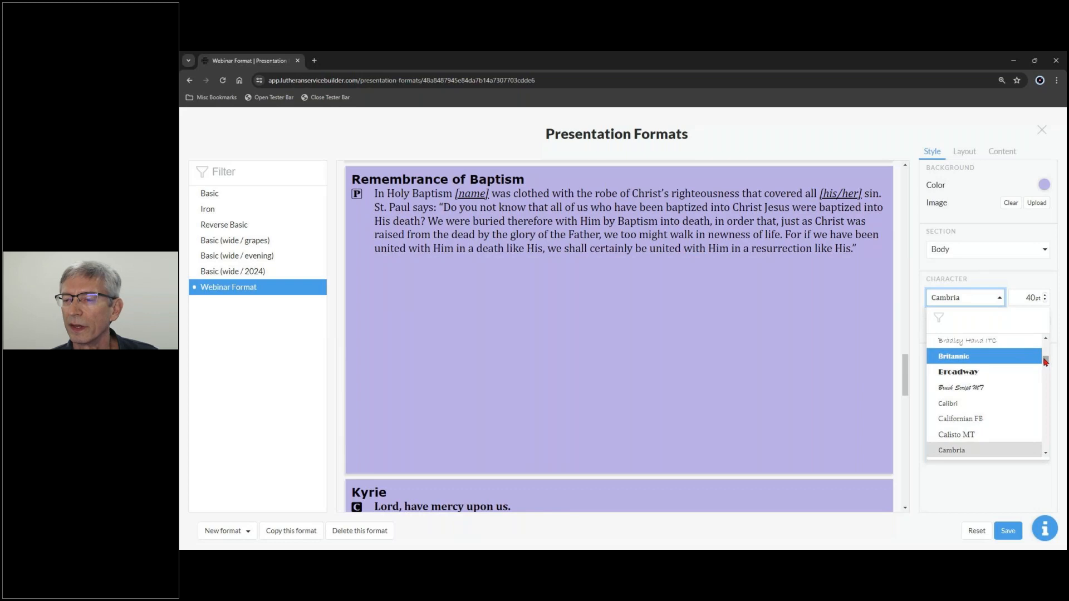
{"action": "mouse_move", "coordinate": [1045, 363]}
{"action": "left_mouse_down"}
{"action": "mouse_move", "coordinate": [1047, 375]}
{"action": "mouse_move", "coordinate": [1049, 361]}
{"action": "left_mouse_up"}
{"action": "left_click", "coordinate": [1021, 281]}
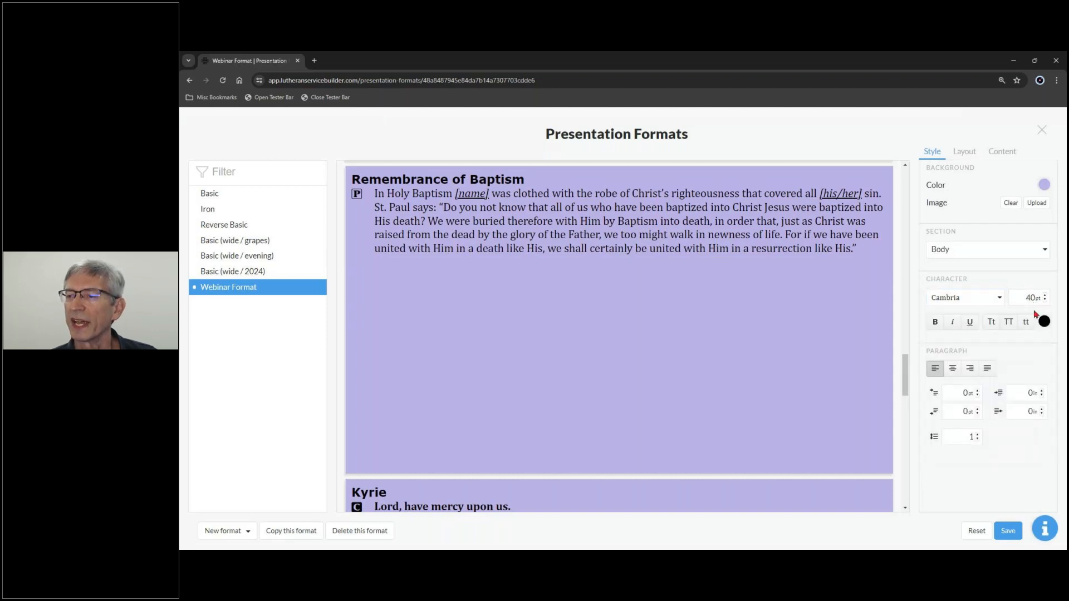
{"action": "left_click_drag", "start_coordinate": [1028, 299], "coordinate": [1037, 304]}
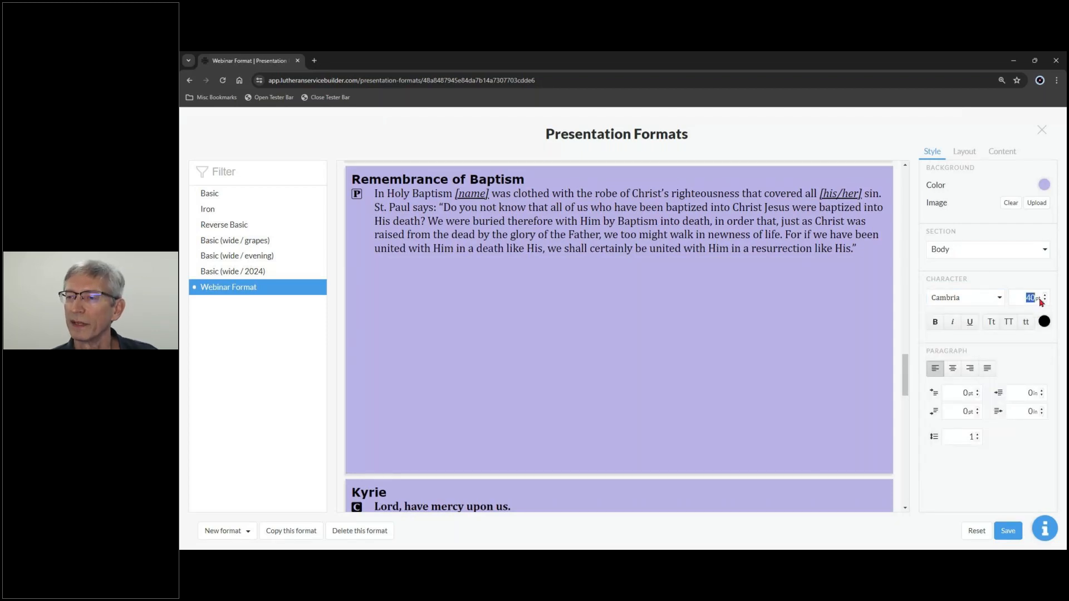
{"action": "type", "text": "6"}
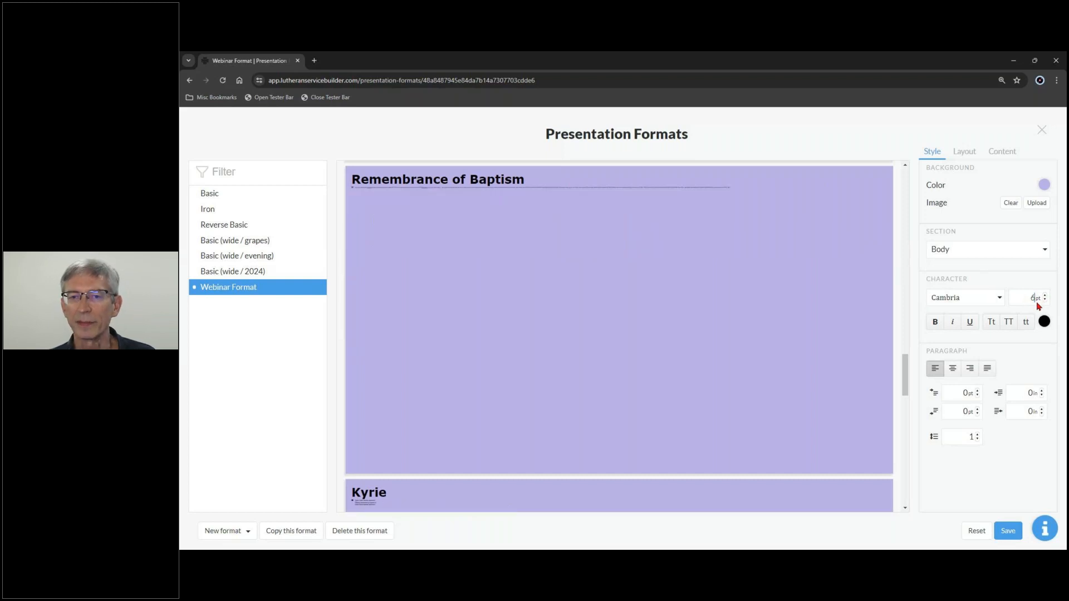
{"action": "type", "text": "5"}
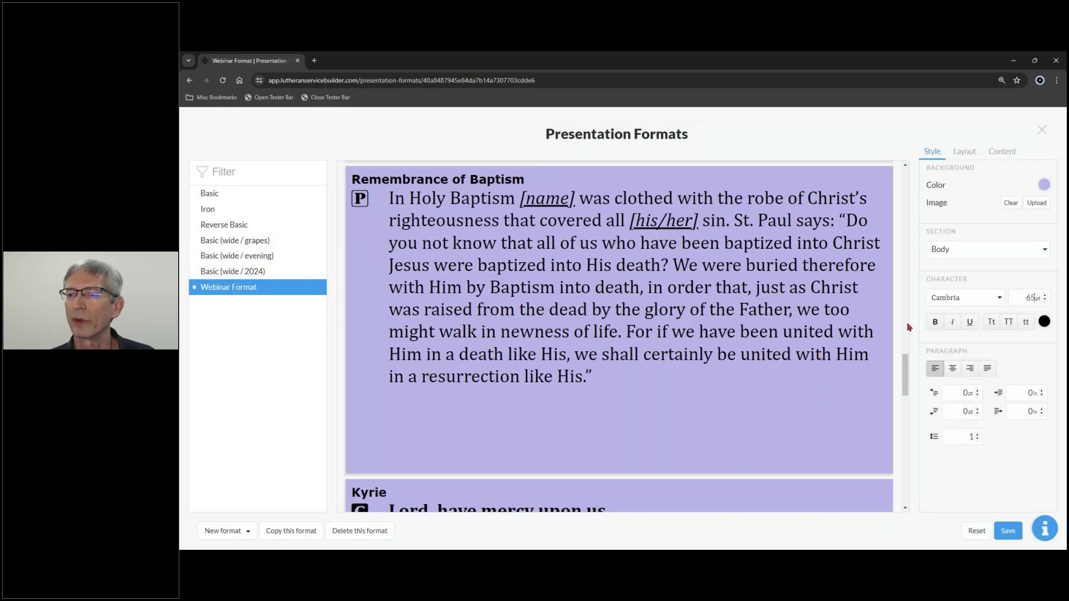
Set the Heading text to the Cambria font at 100 pt, checking it on the Confession and Absolution slide
{"action": "left_click", "coordinate": [1026, 245]}
{"action": "left_click", "coordinate": [952, 285]}
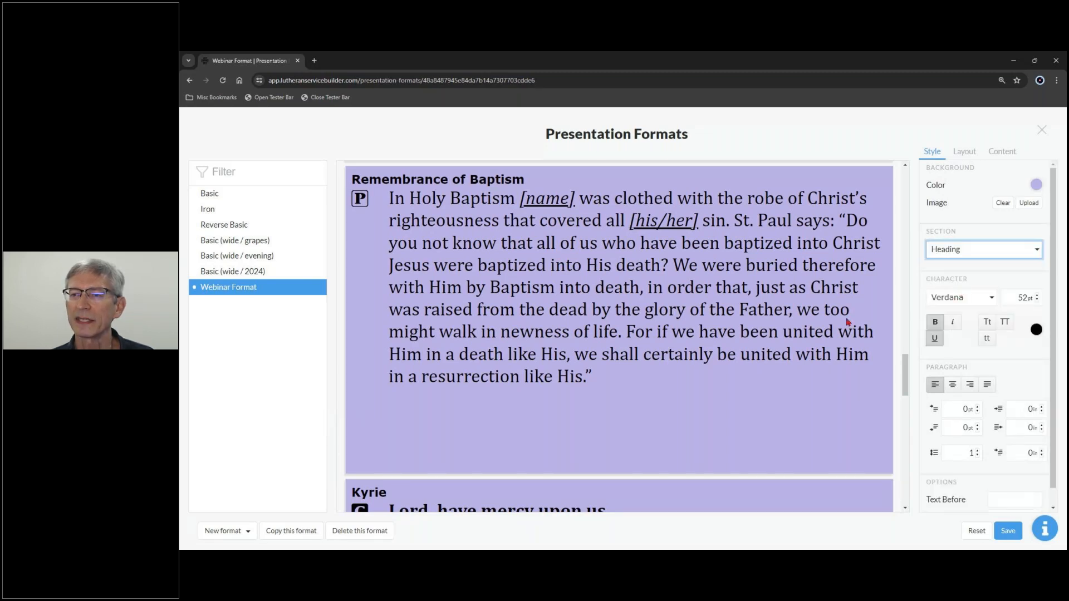
{"action": "scroll", "coordinate": [841, 314], "scroll_direction": "up", "scroll_amount": 2}
{"action": "scroll", "coordinate": [836, 310], "scroll_direction": "up", "scroll_amount": 6}
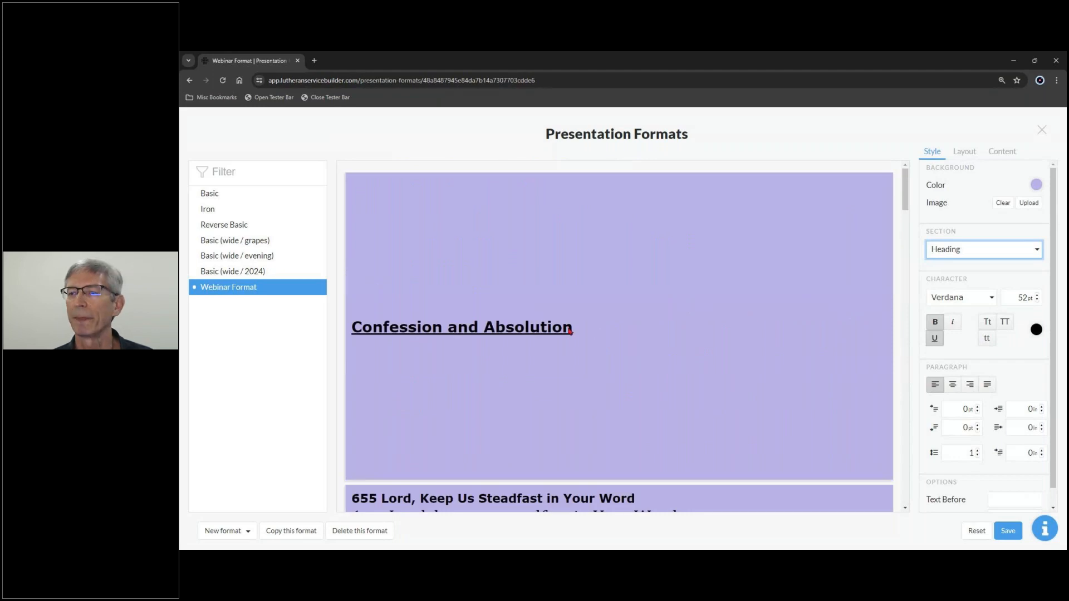
{"action": "left_click", "coordinate": [992, 301]}
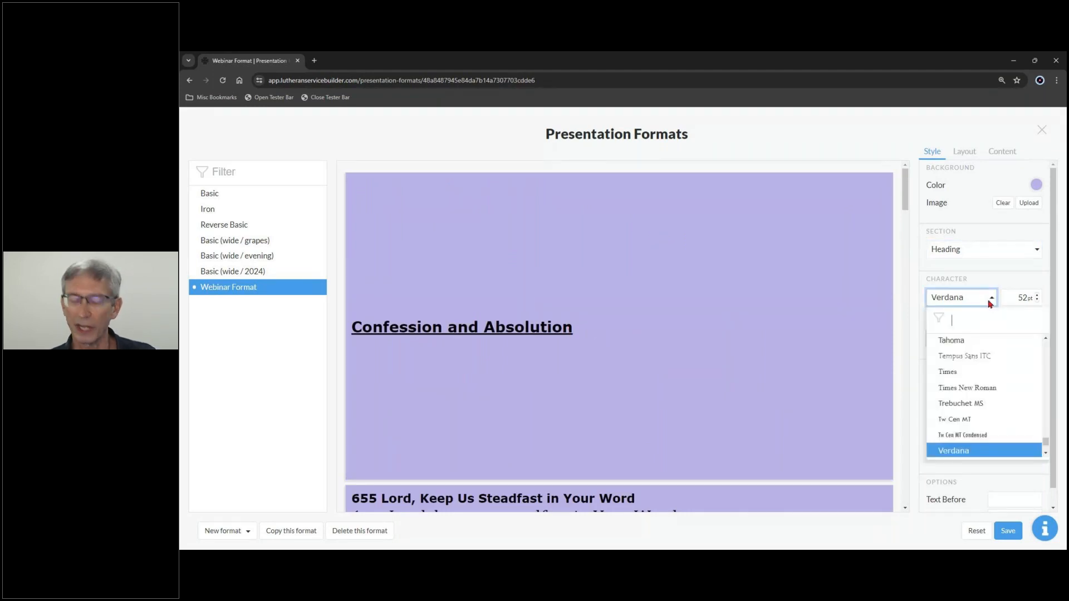
{"action": "type", "text": "cam"}
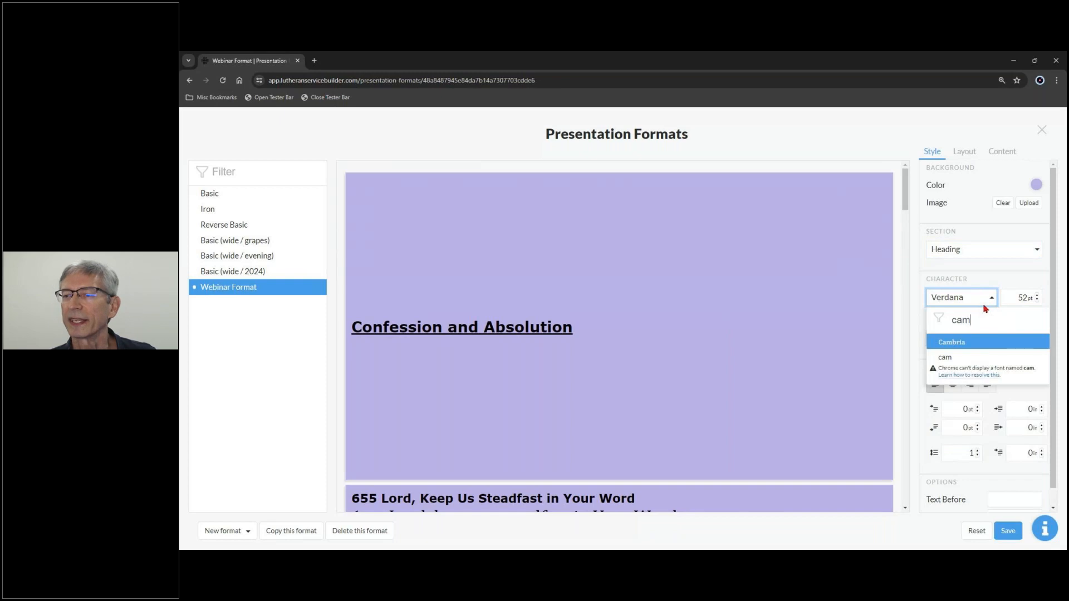
{"action": "left_click", "coordinate": [970, 345]}
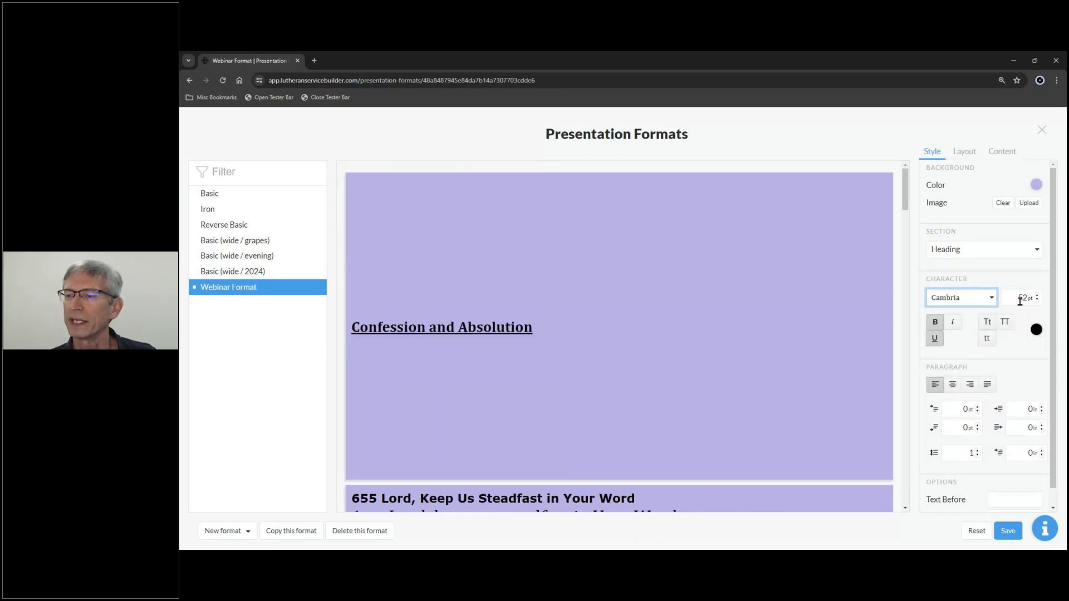
{"action": "double_click", "coordinate": [1030, 301]}
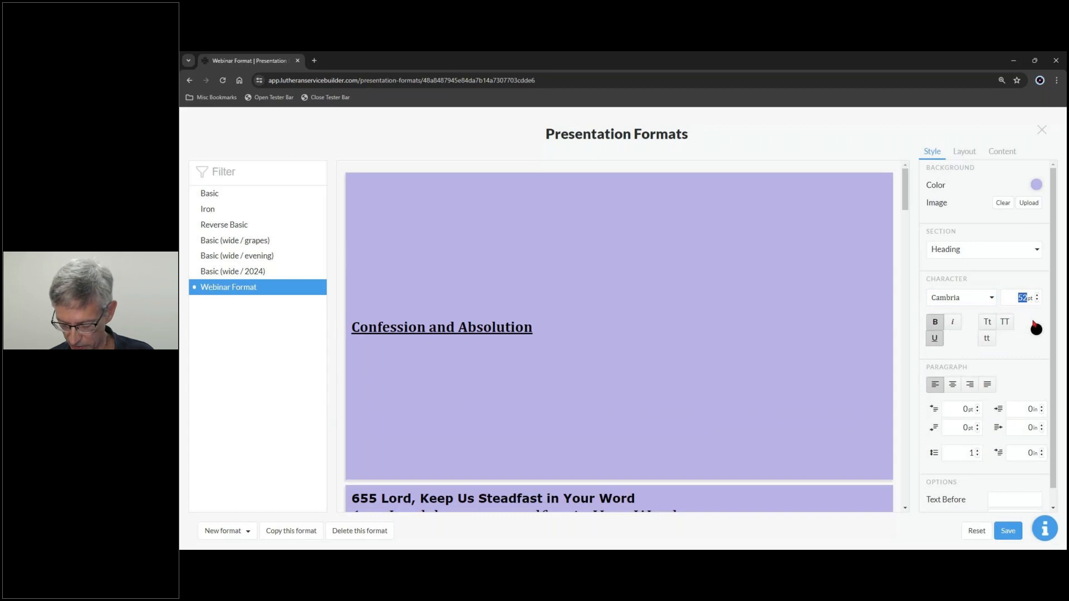
{"action": "type", "text": "100"}
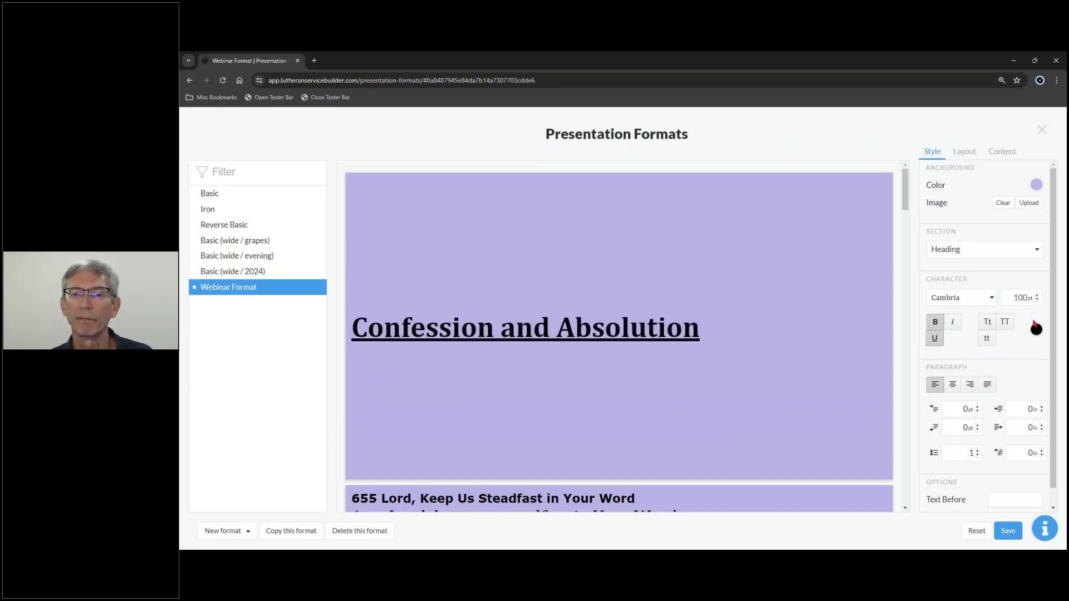
Try the Heading text without bold, restore the bold, and remove its underline
{"action": "left_click", "coordinate": [938, 325]}
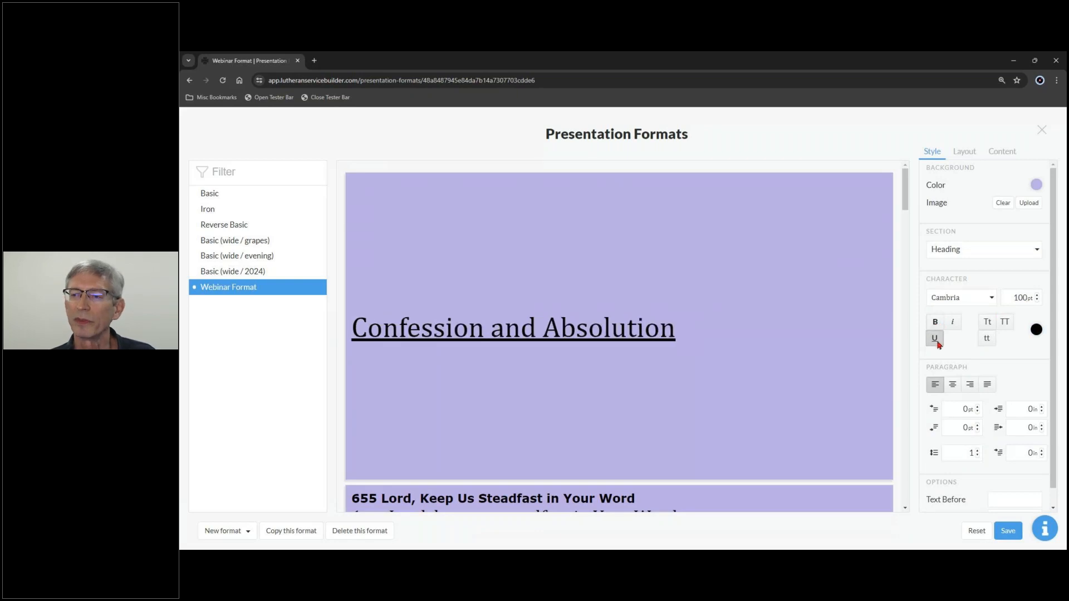
{"action": "left_click", "coordinate": [936, 324]}
{"action": "left_click", "coordinate": [935, 340]}
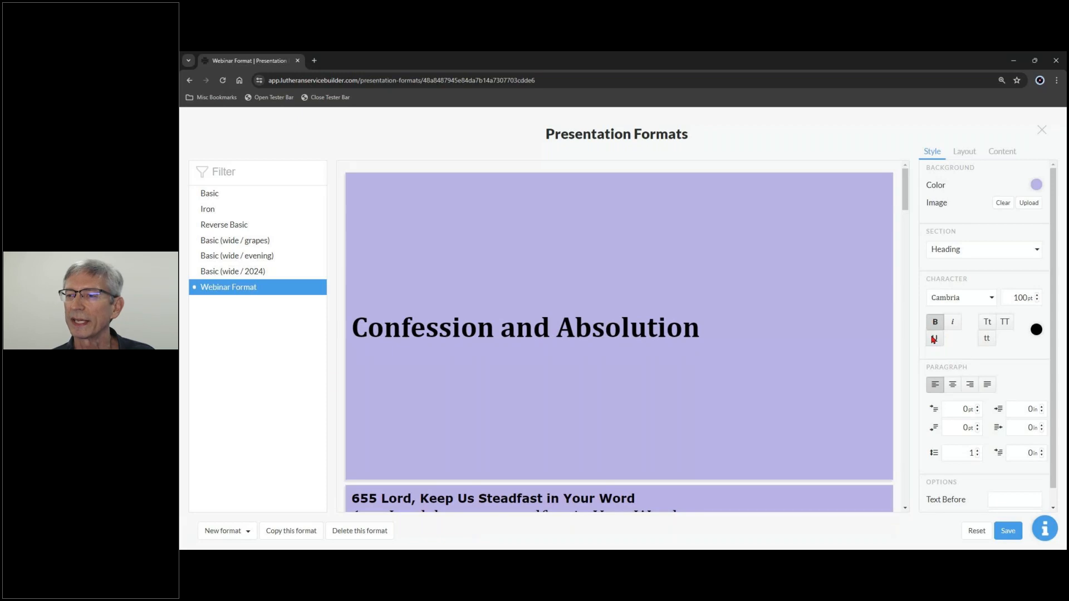